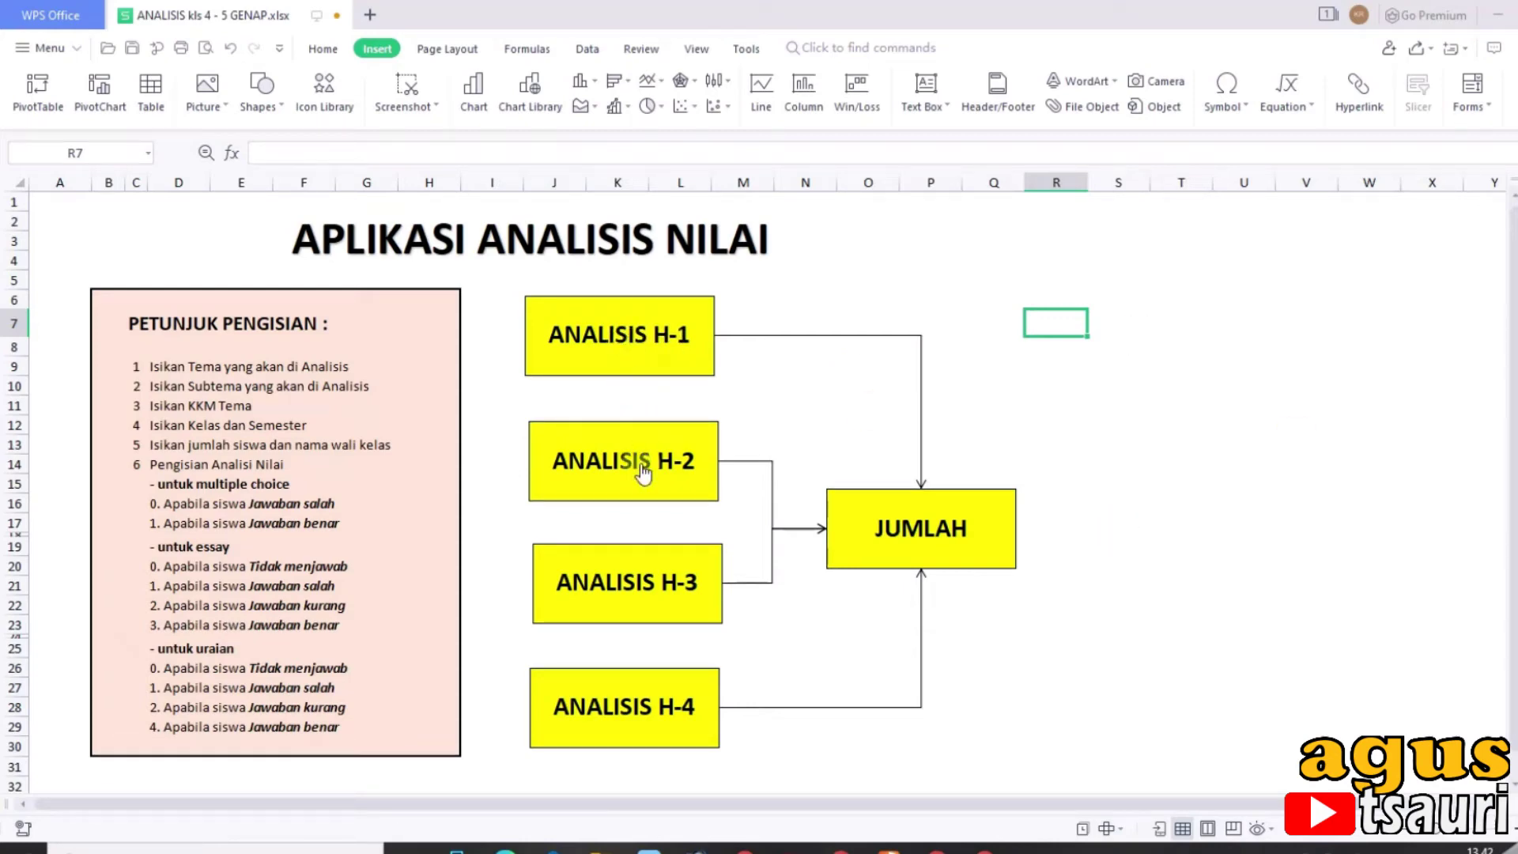
- Open the JUMLAH sheet from the menu and select all students' NILAI AKHIR grades
{"action": "left_click", "coordinate": [616, 349]}
{"action": "left_click", "coordinate": [1414, 269]}
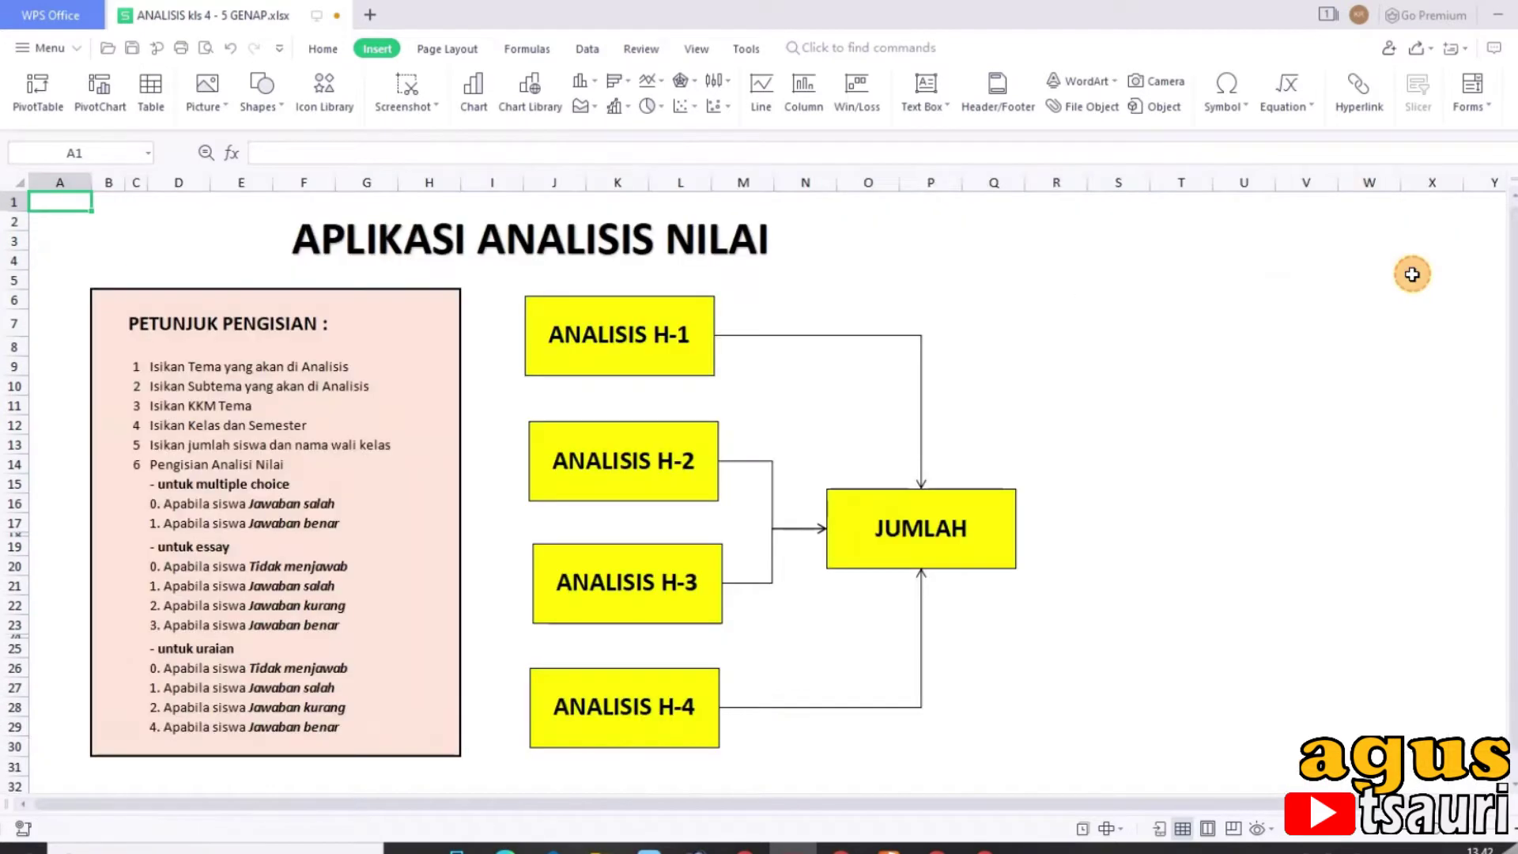
{"action": "left_click", "coordinate": [883, 540]}
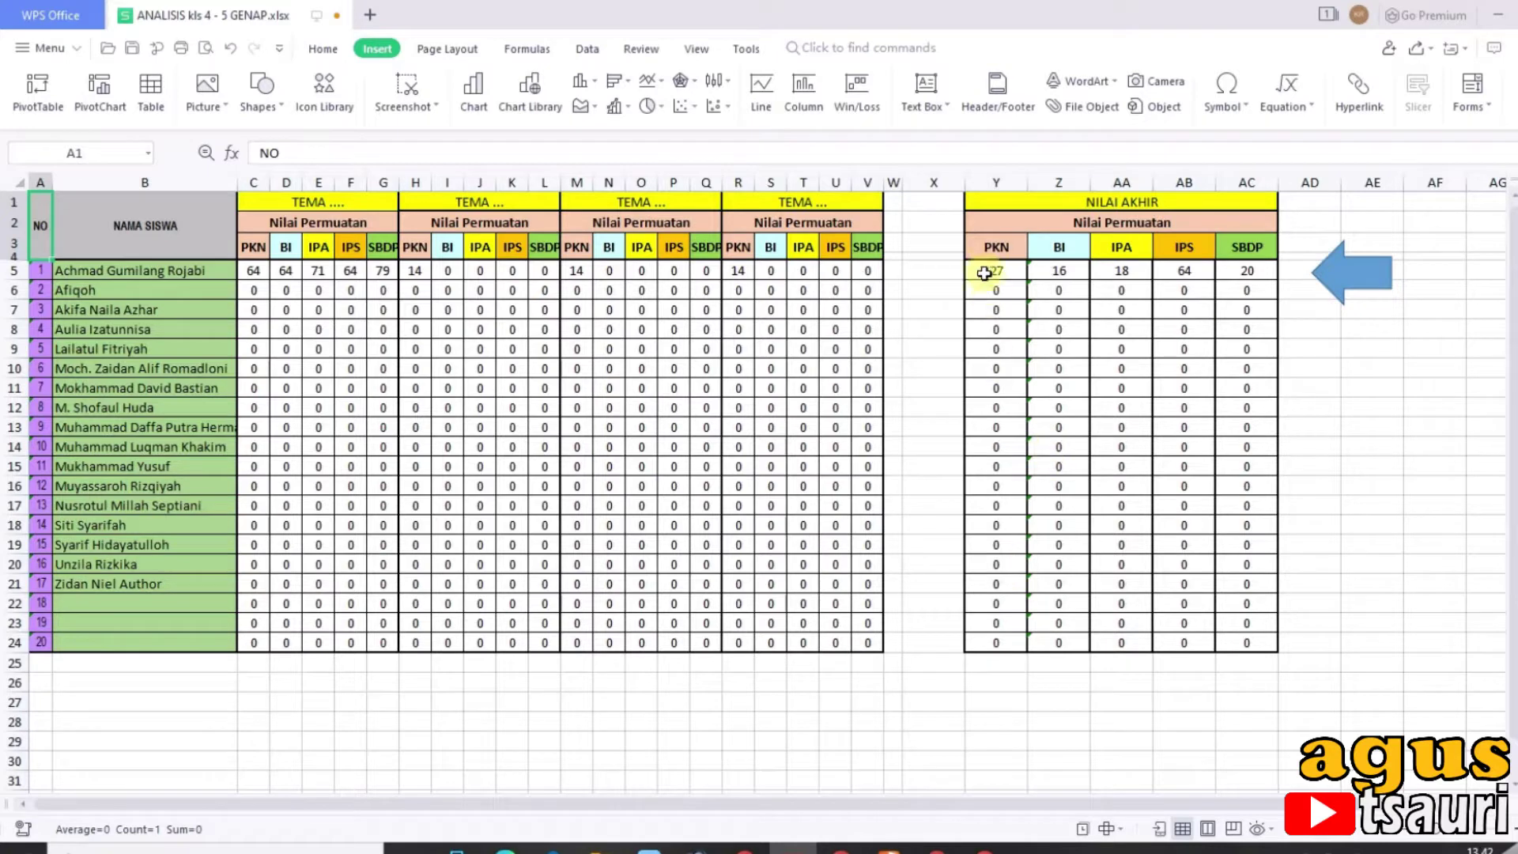
{"action": "left_click_drag", "start_coordinate": [987, 270], "coordinate": [1240, 588]}
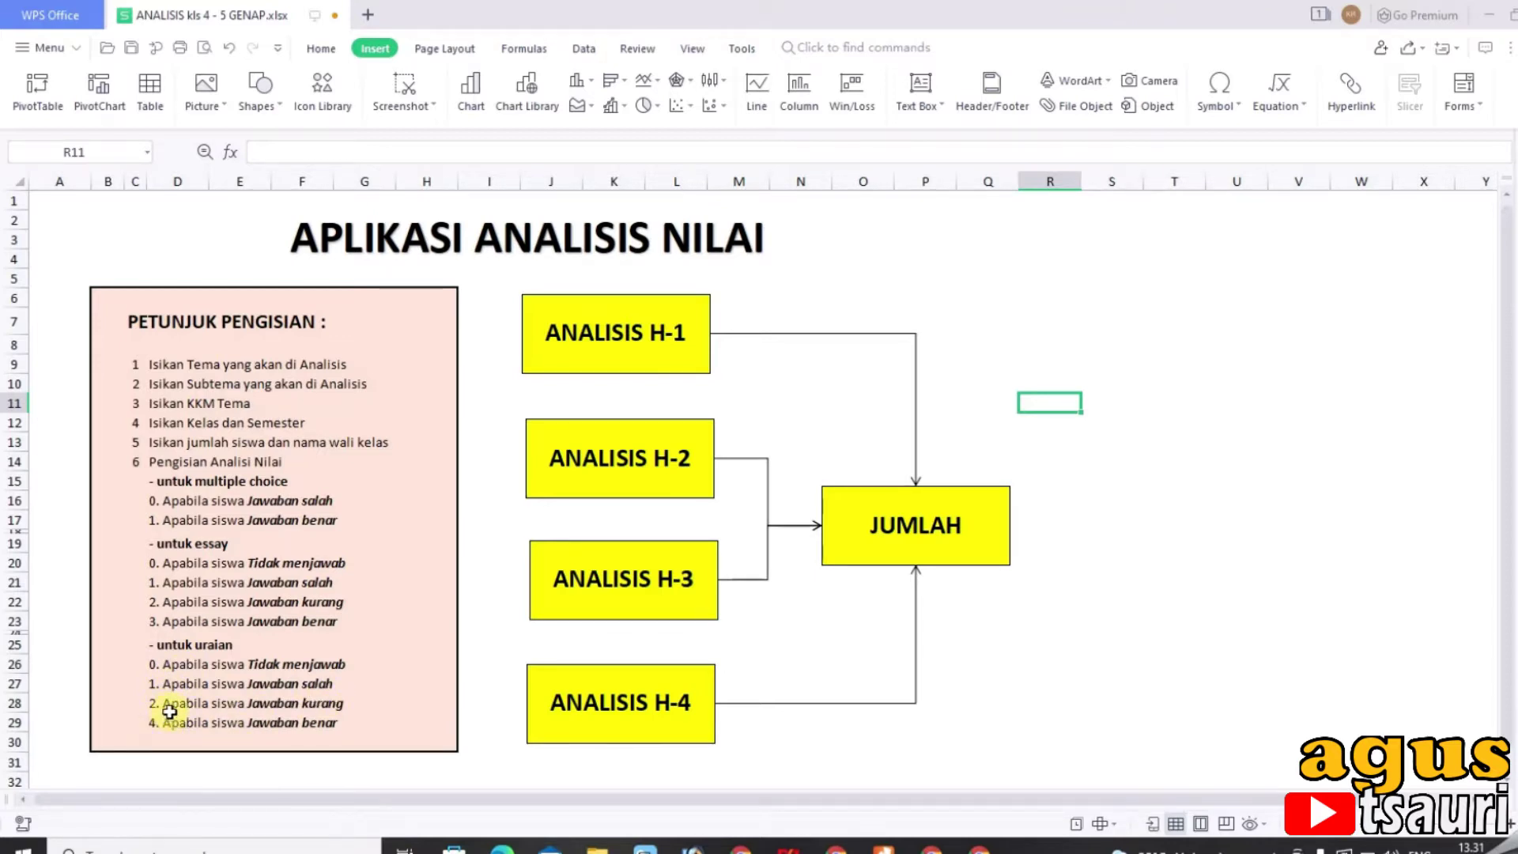
- Open the ANALISIS H-1 sheet from the menu to reach the PTS question-analysis table
{"action": "left_click", "coordinate": [808, 279]}
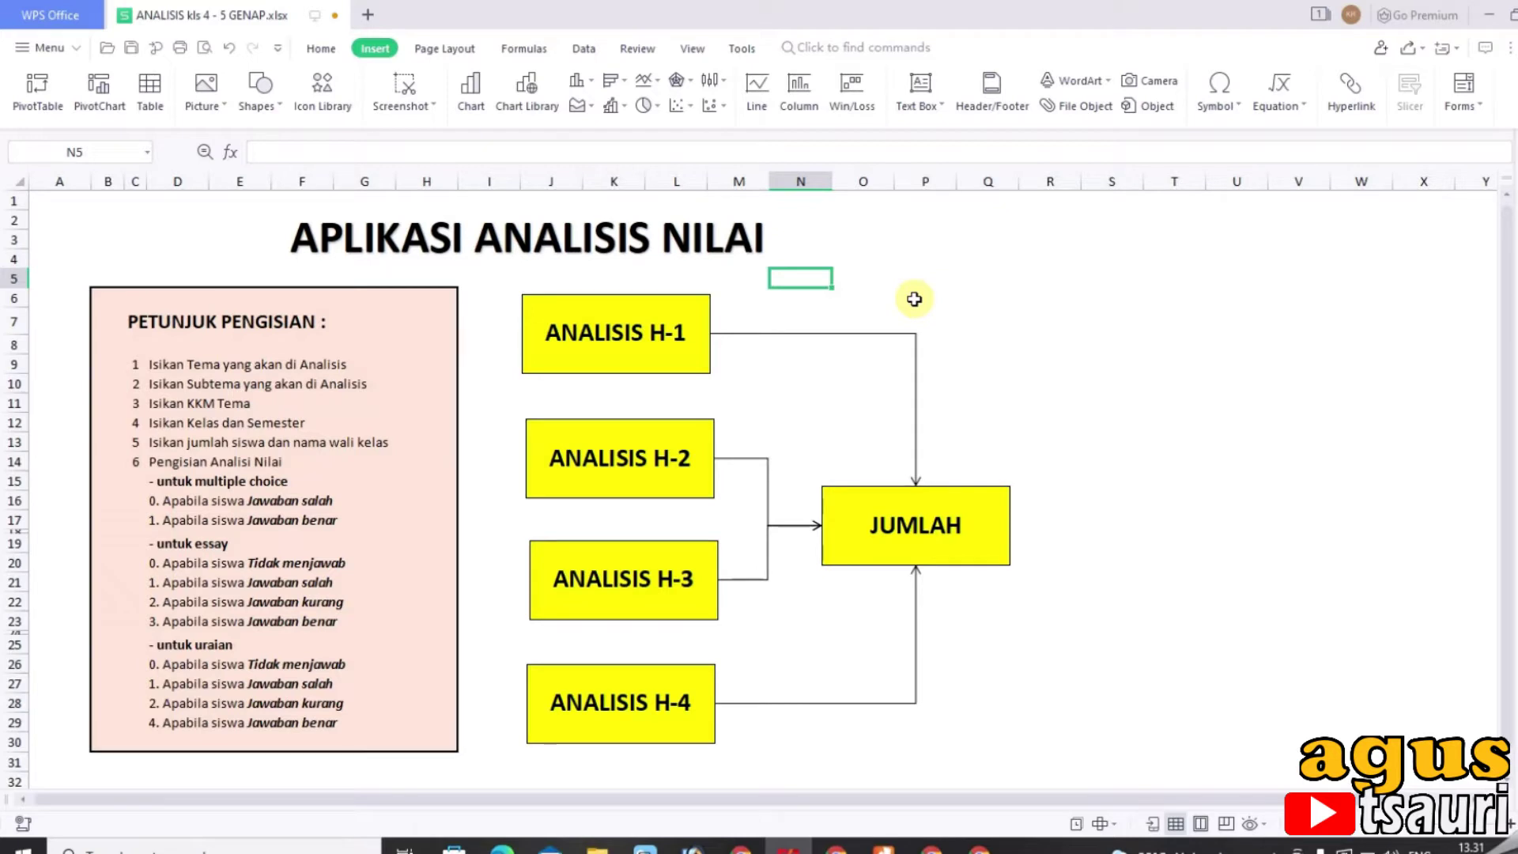
{"action": "left_click", "coordinate": [1027, 257]}
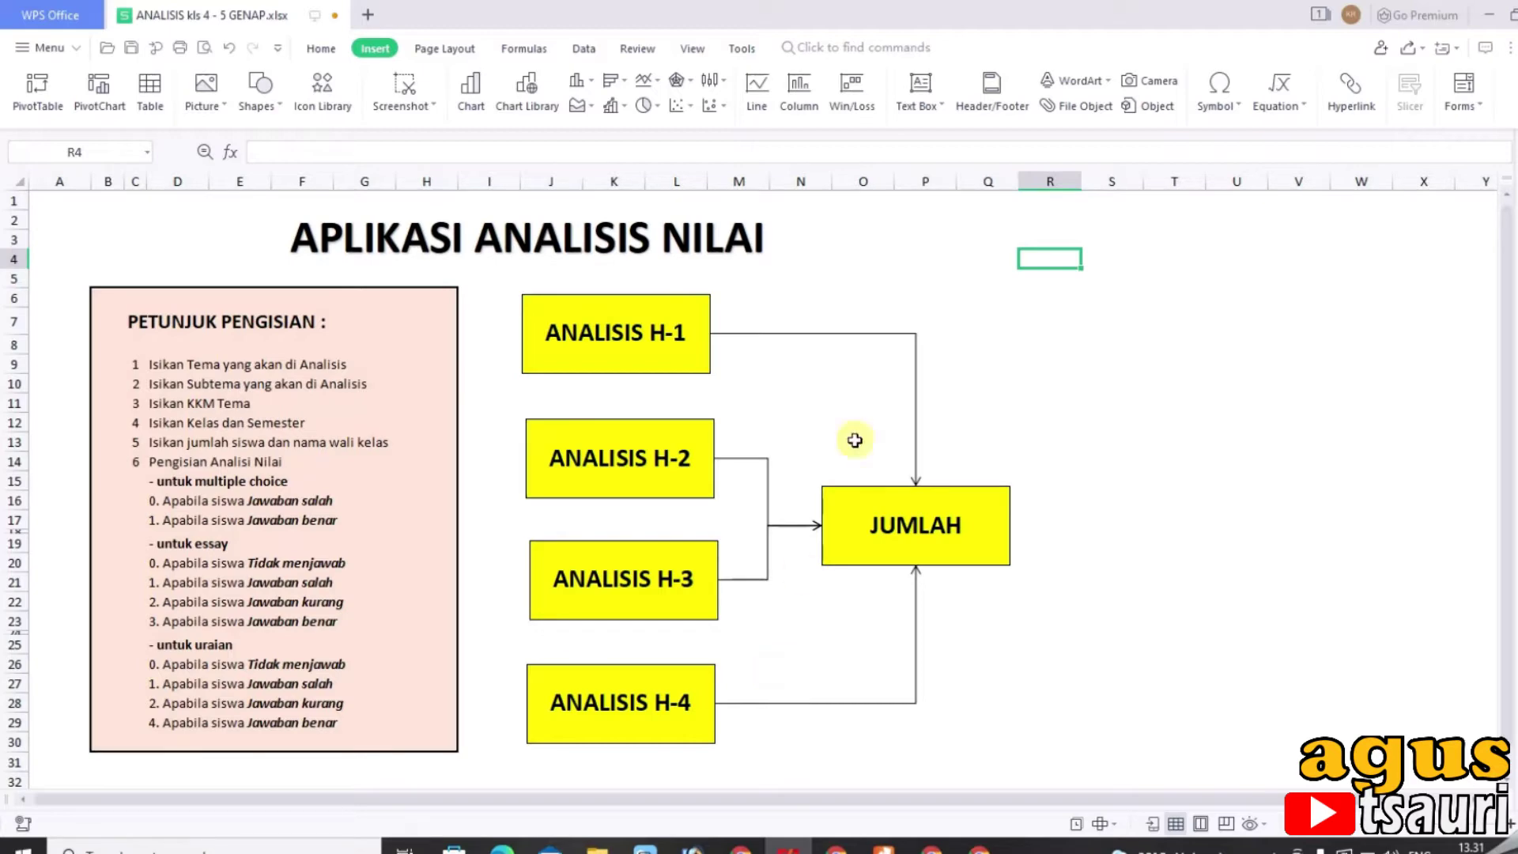
{"action": "left_click", "coordinate": [859, 281]}
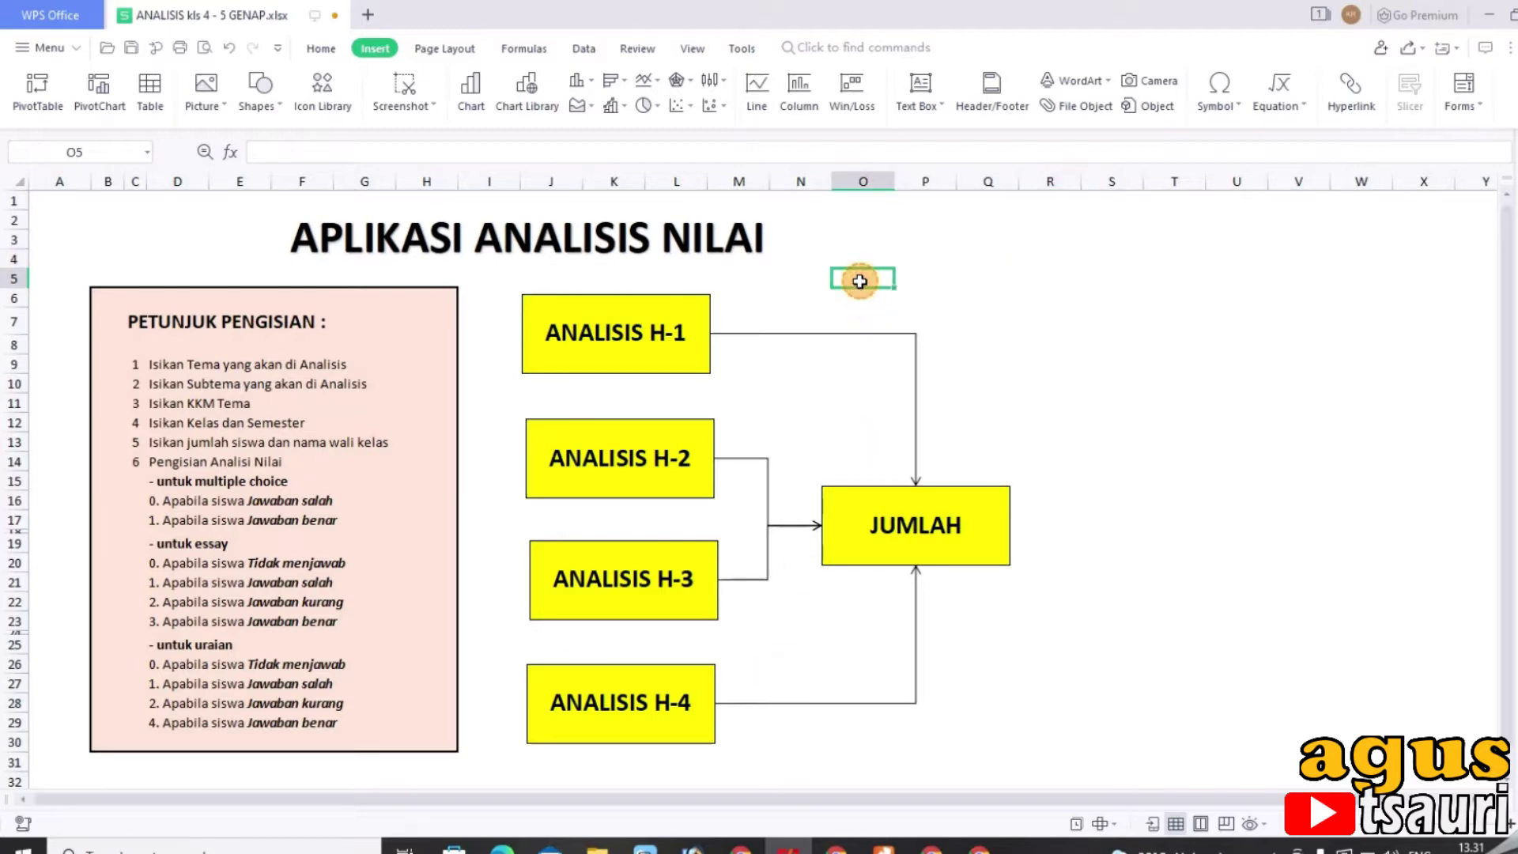
{"action": "left_click", "coordinate": [620, 338]}
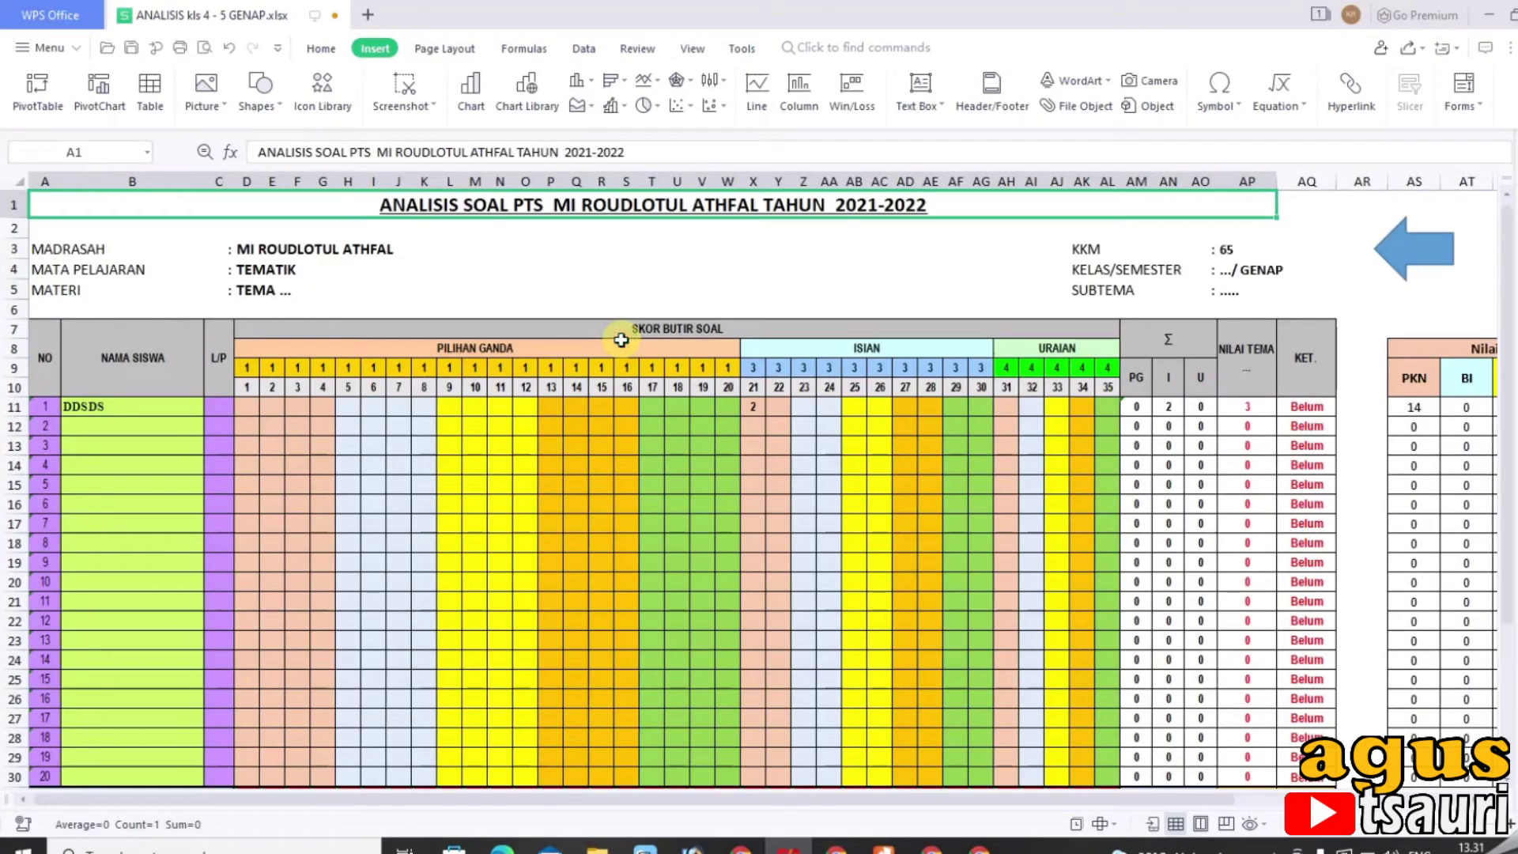
- Paste the copied names and L/P genders into B11 as text only, then go back to the menu
{"action": "left_click", "coordinate": [424, 269]}
{"action": "left_click", "coordinate": [135, 411]}
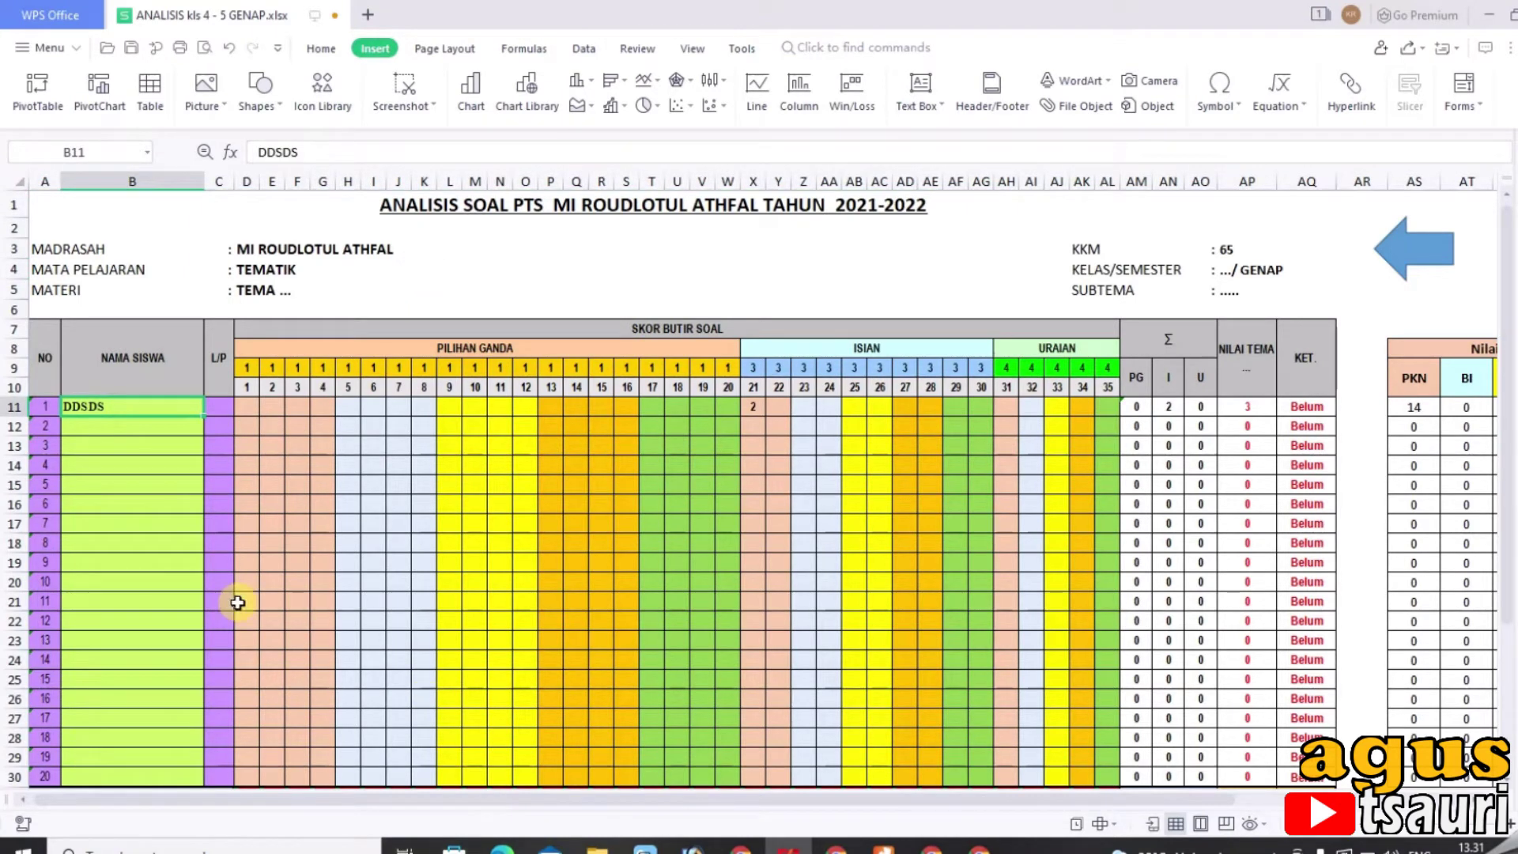
{"action": "right_click", "coordinate": [98, 407]}
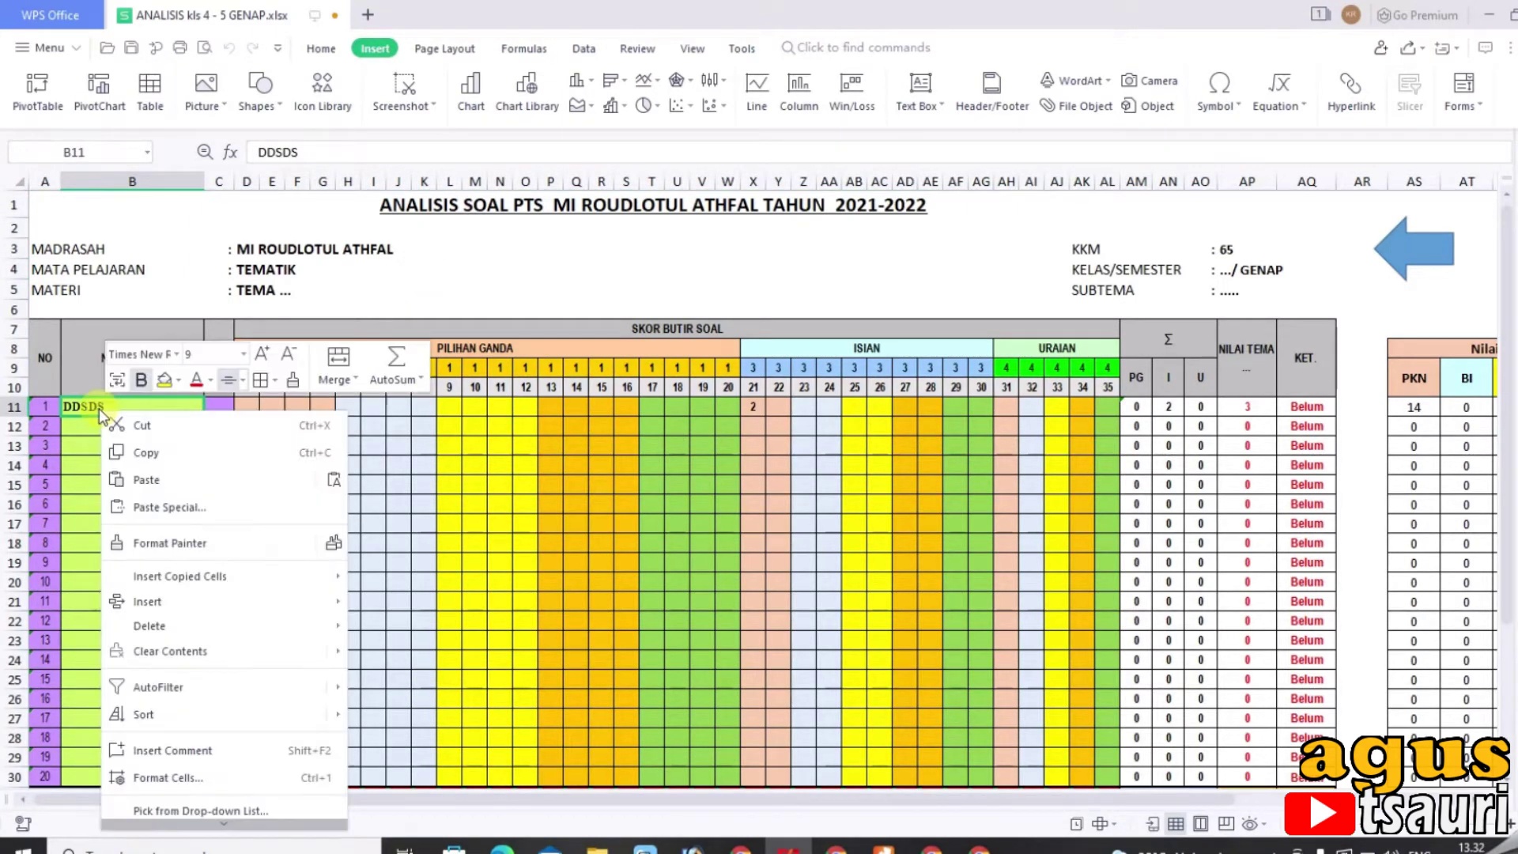
{"action": "left_click", "coordinate": [169, 507]}
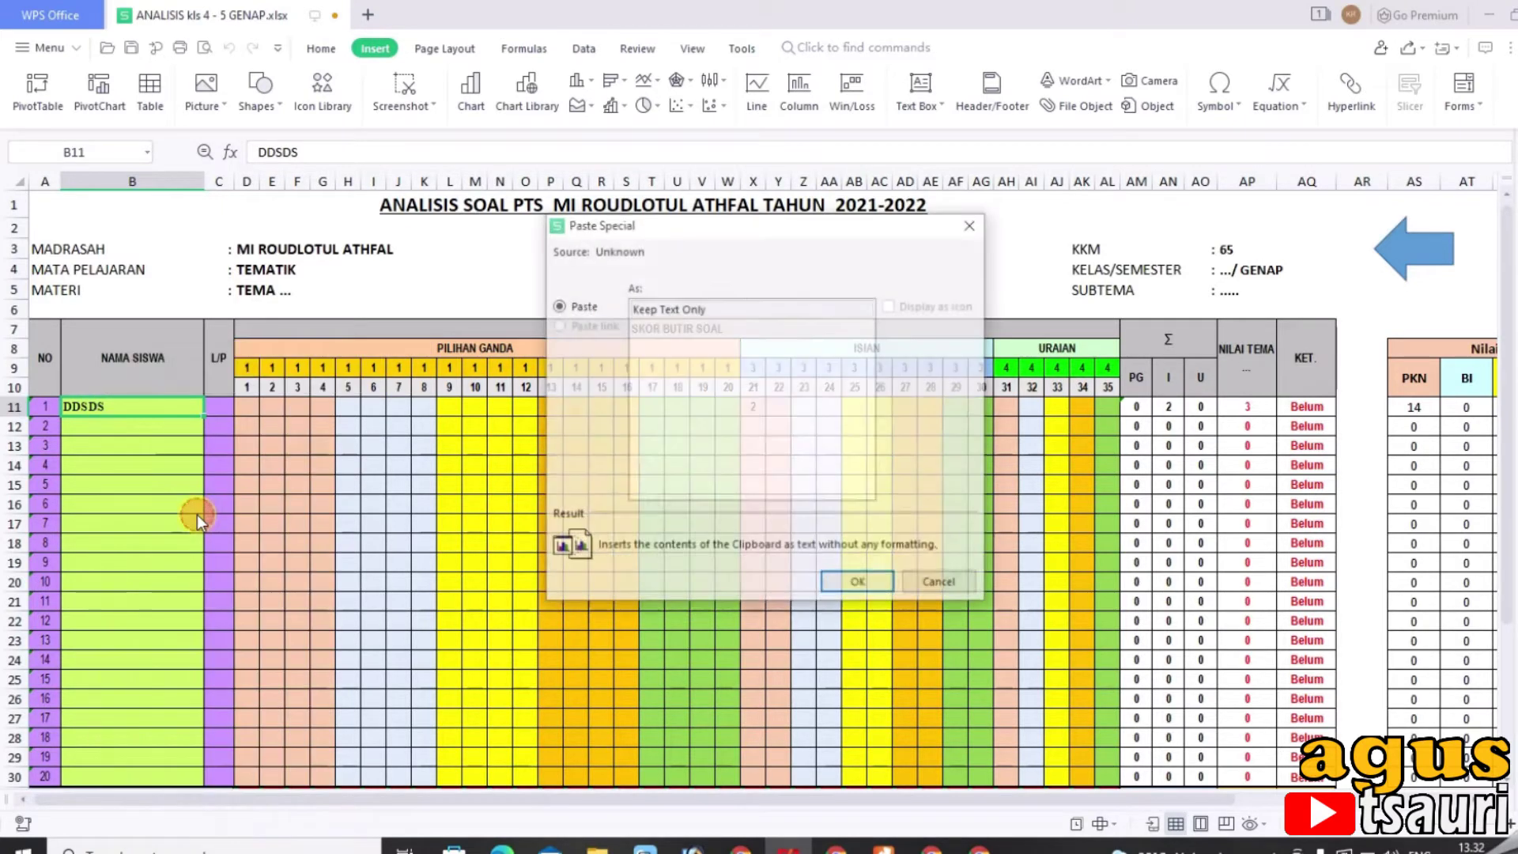
{"action": "double_click", "coordinate": [679, 310]}
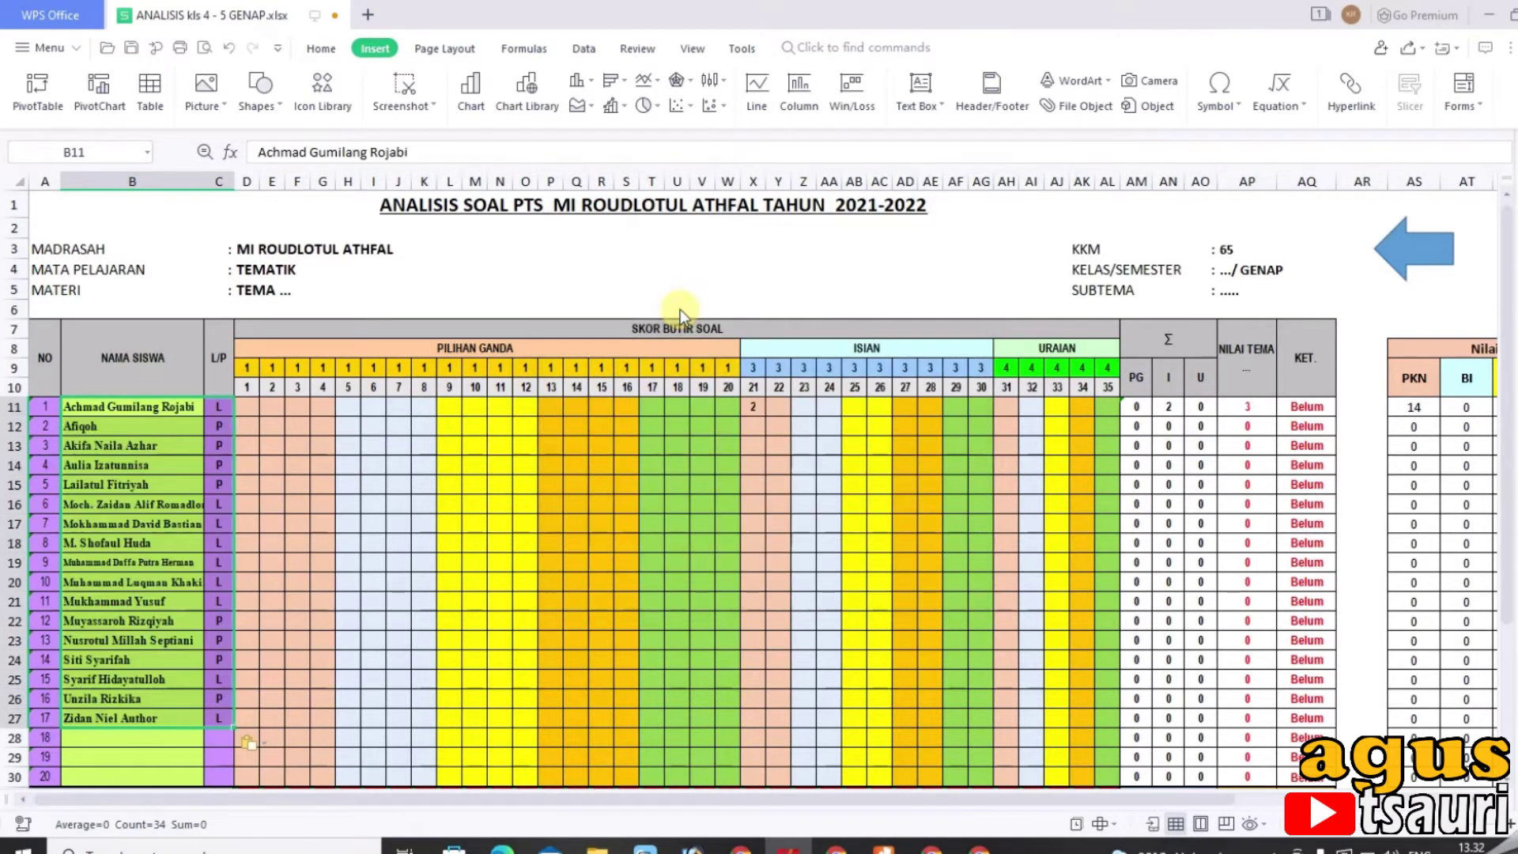
{"action": "scroll", "coordinate": [302, 576], "scroll_direction": "down", "scroll_amount": 1}
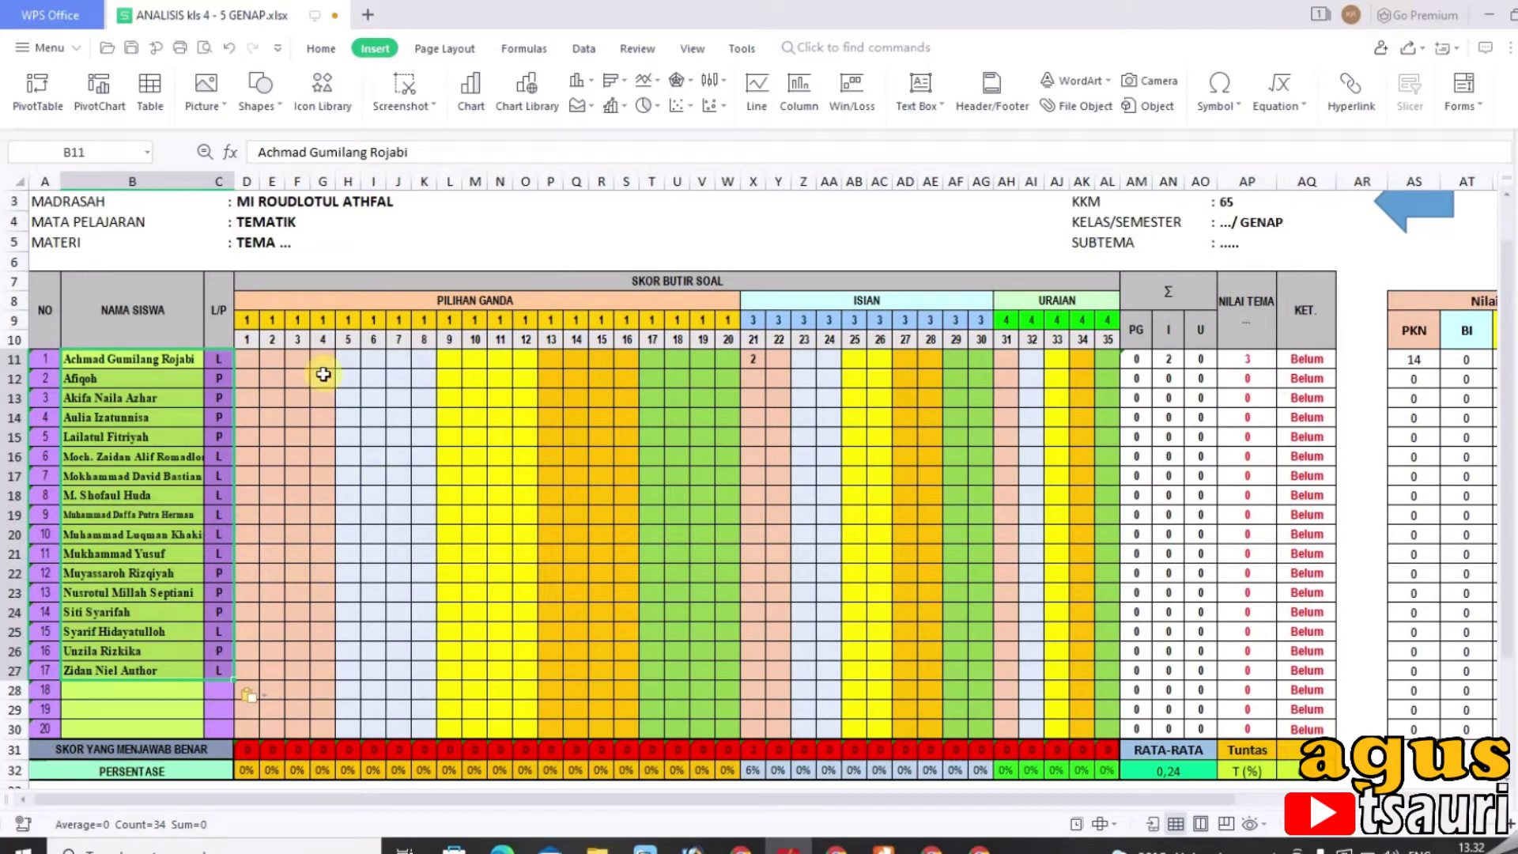
{"action": "left_click", "coordinate": [397, 244]}
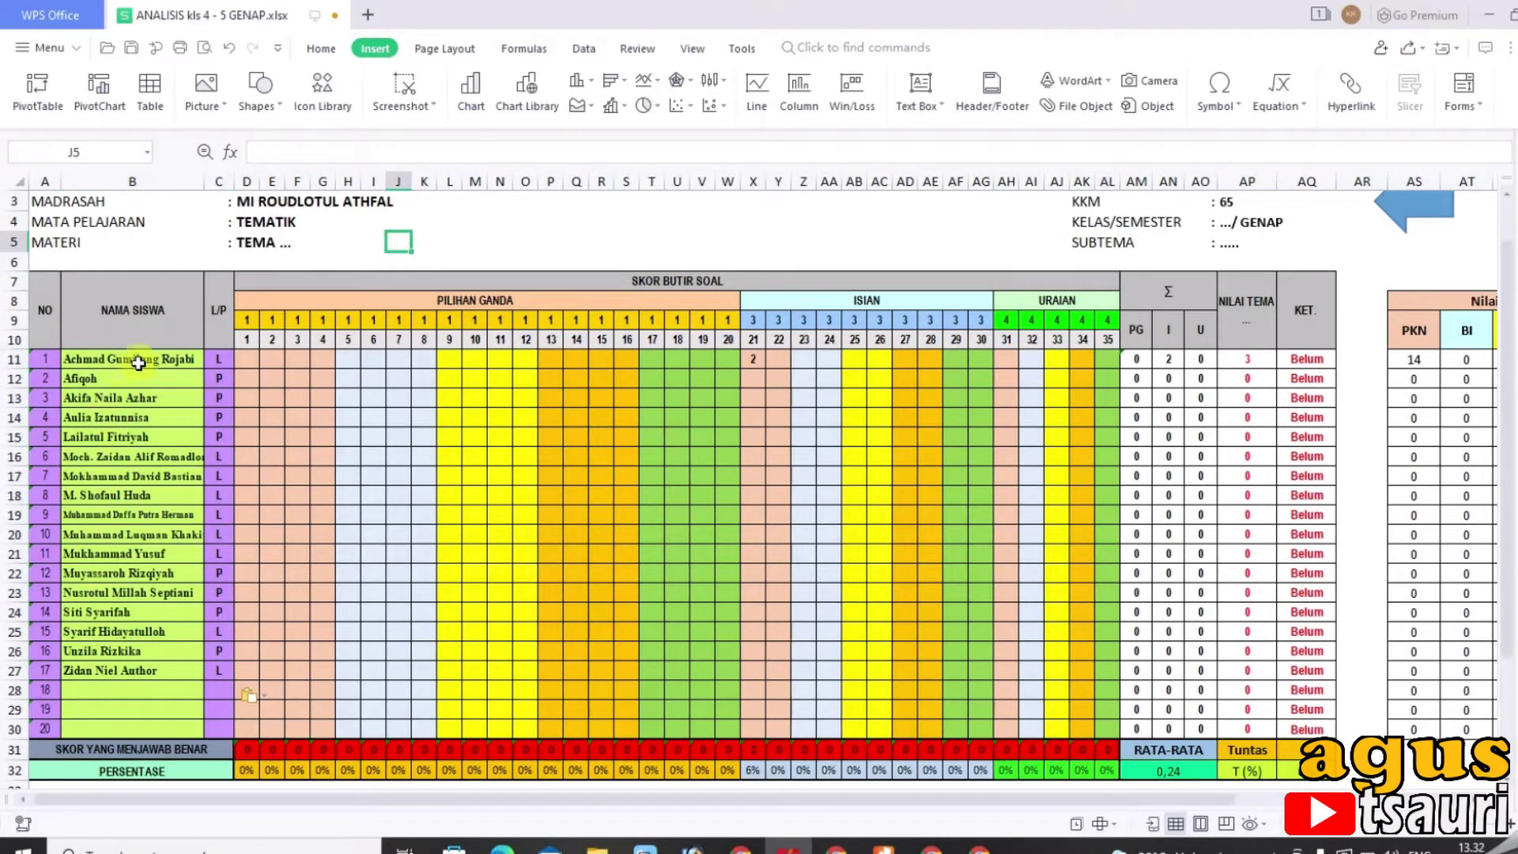
{"action": "scroll", "coordinate": [133, 541], "scroll_direction": "up", "scroll_amount": 1}
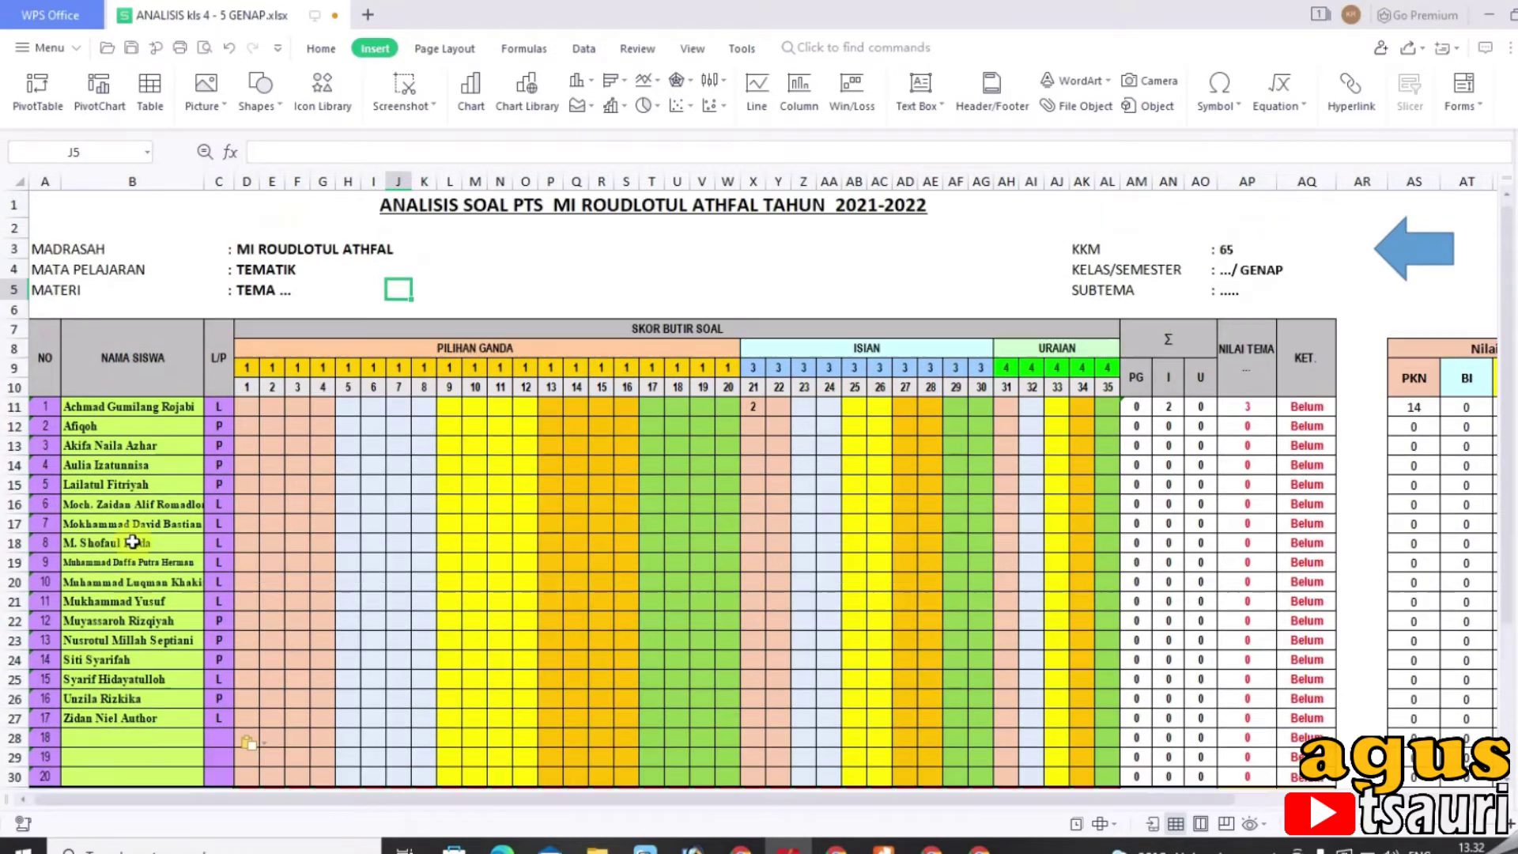
{"action": "left_click", "coordinate": [1414, 255]}
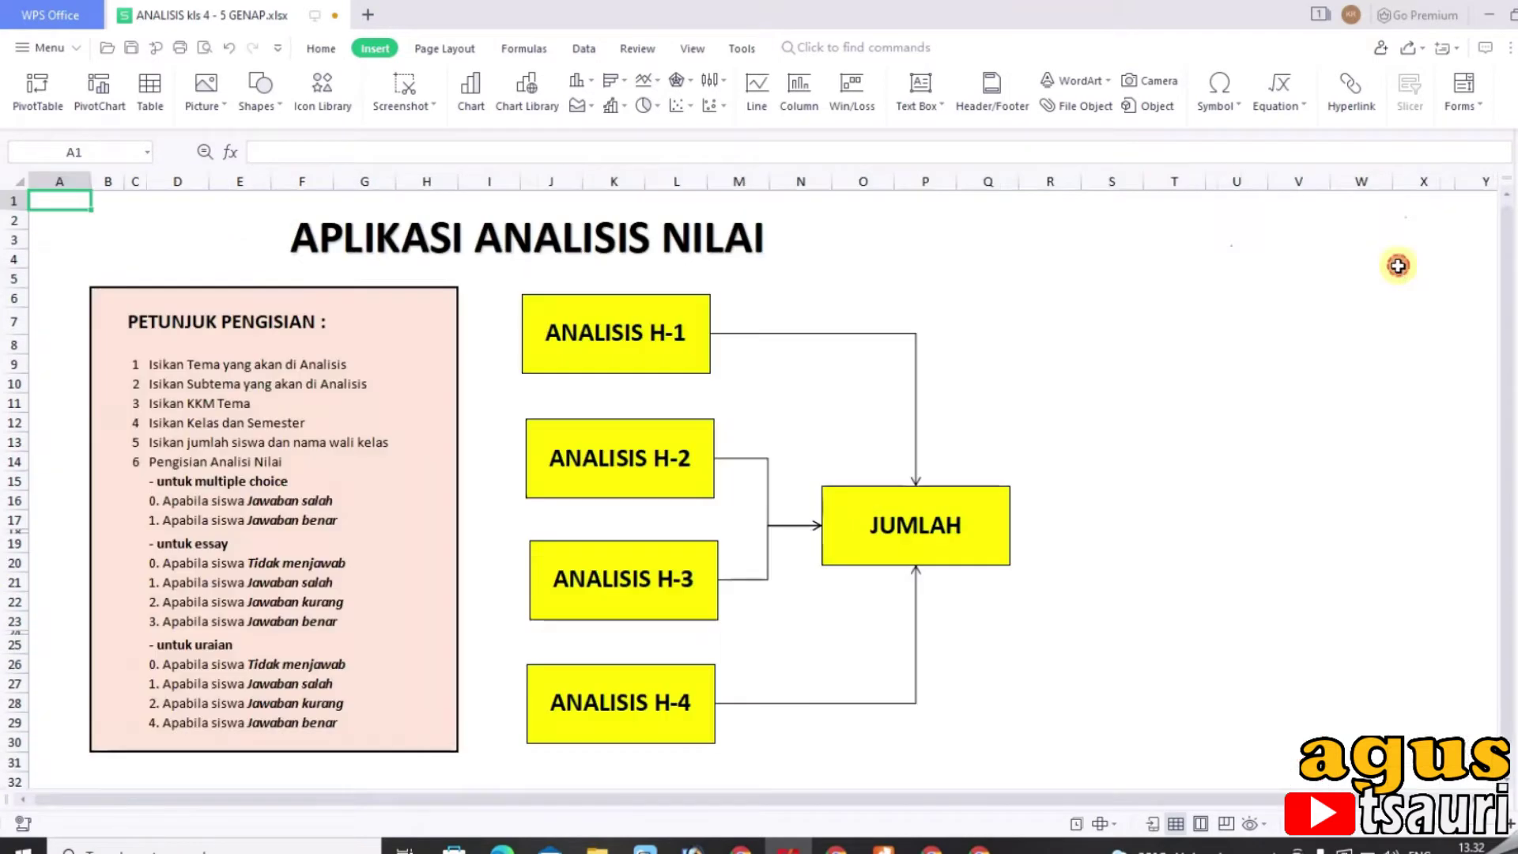
- Look through ANALISIS H-2, another analysis sheet and H-4, returning to the menu each time
{"action": "left_click", "coordinate": [636, 462]}
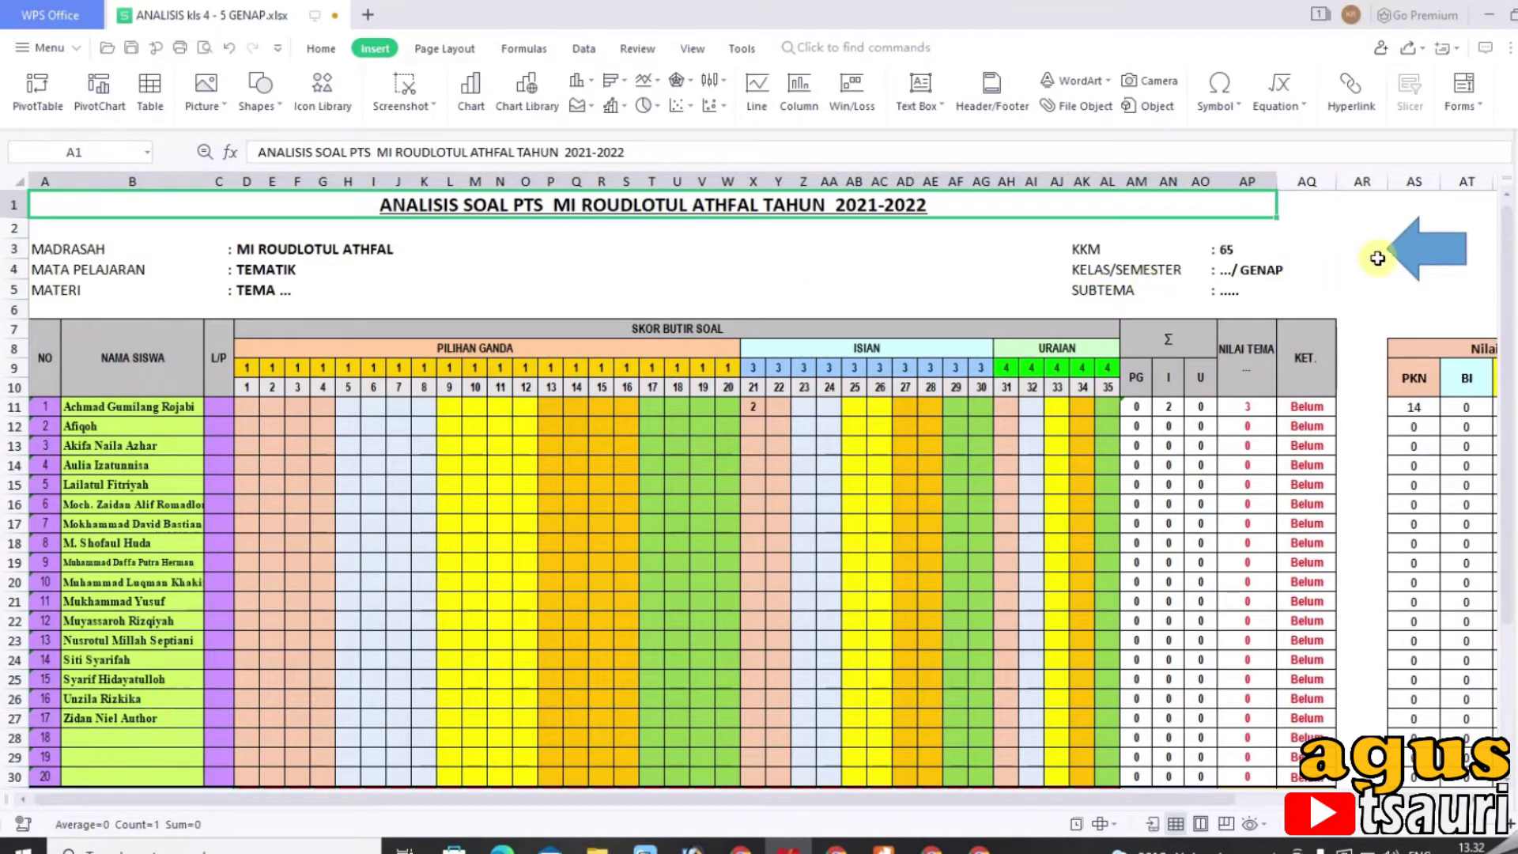
{"action": "left_click", "coordinate": [1427, 251]}
{"action": "left_click", "coordinate": [708, 475]}
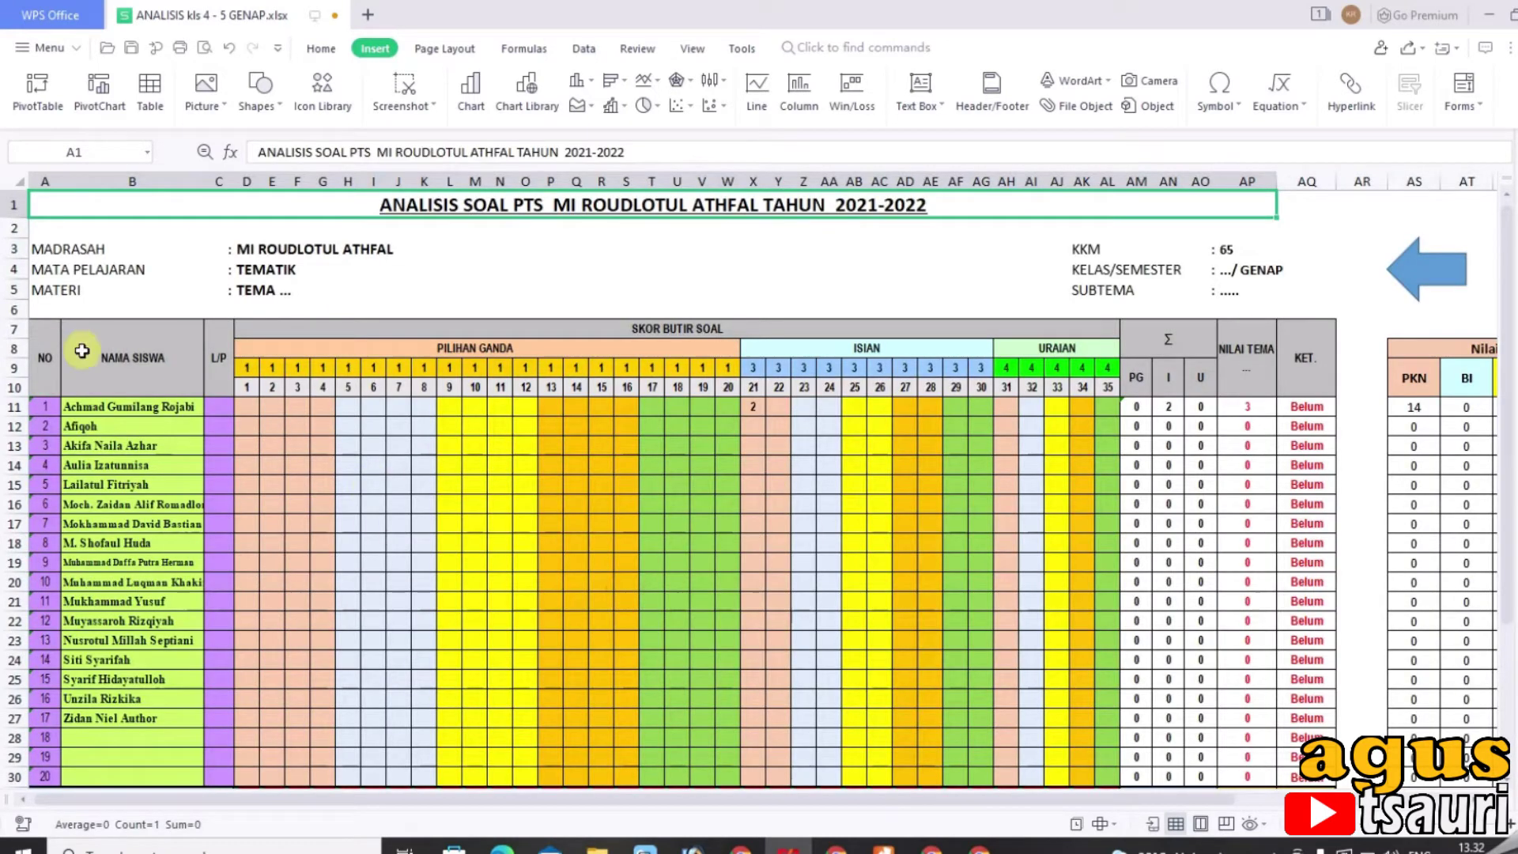
{"action": "left_click", "coordinate": [1412, 265]}
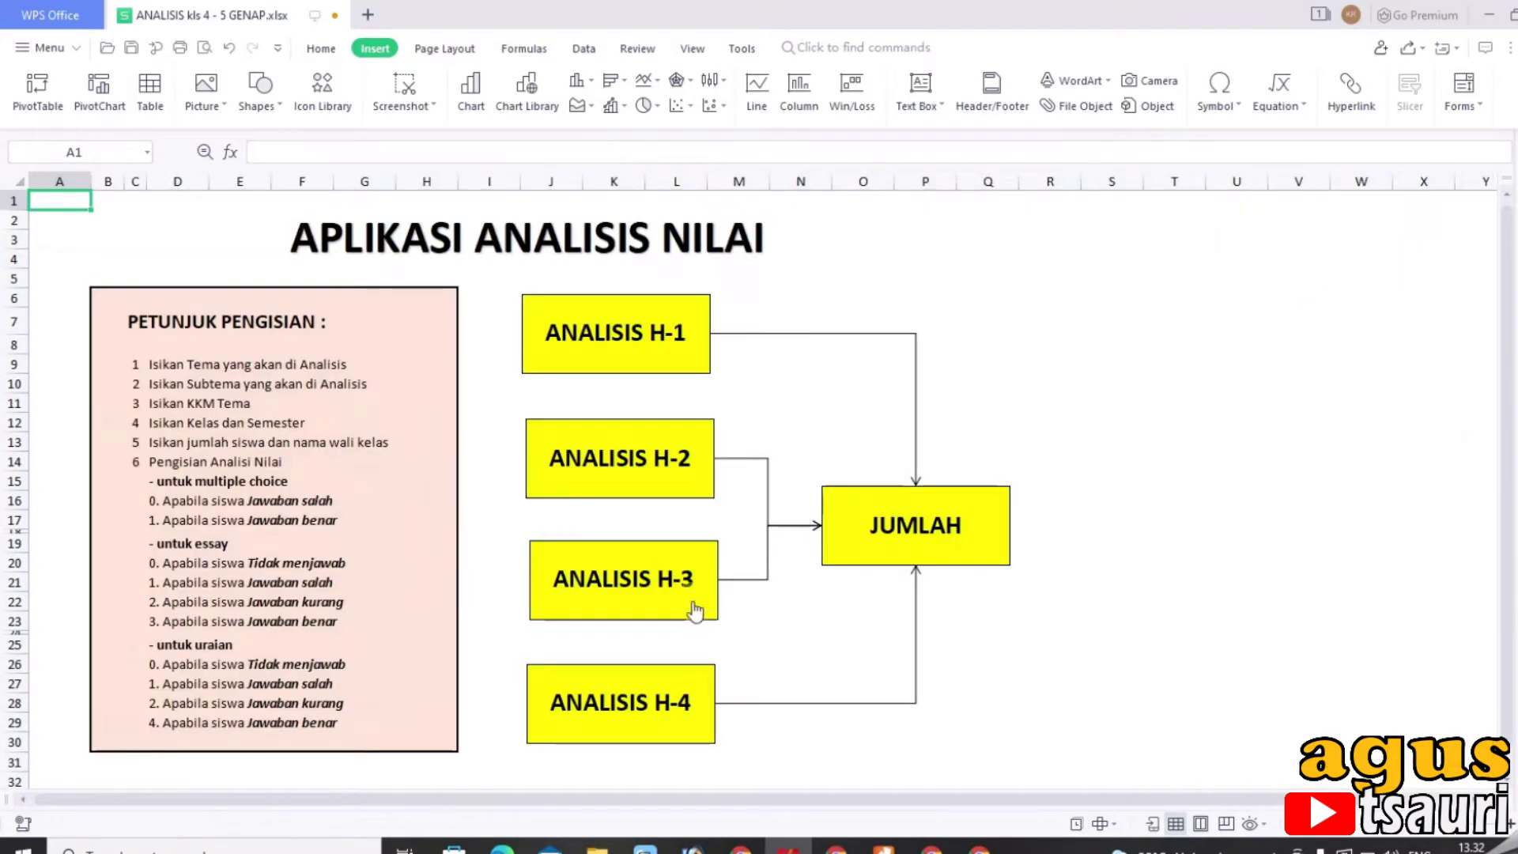
{"action": "left_click", "coordinate": [634, 692]}
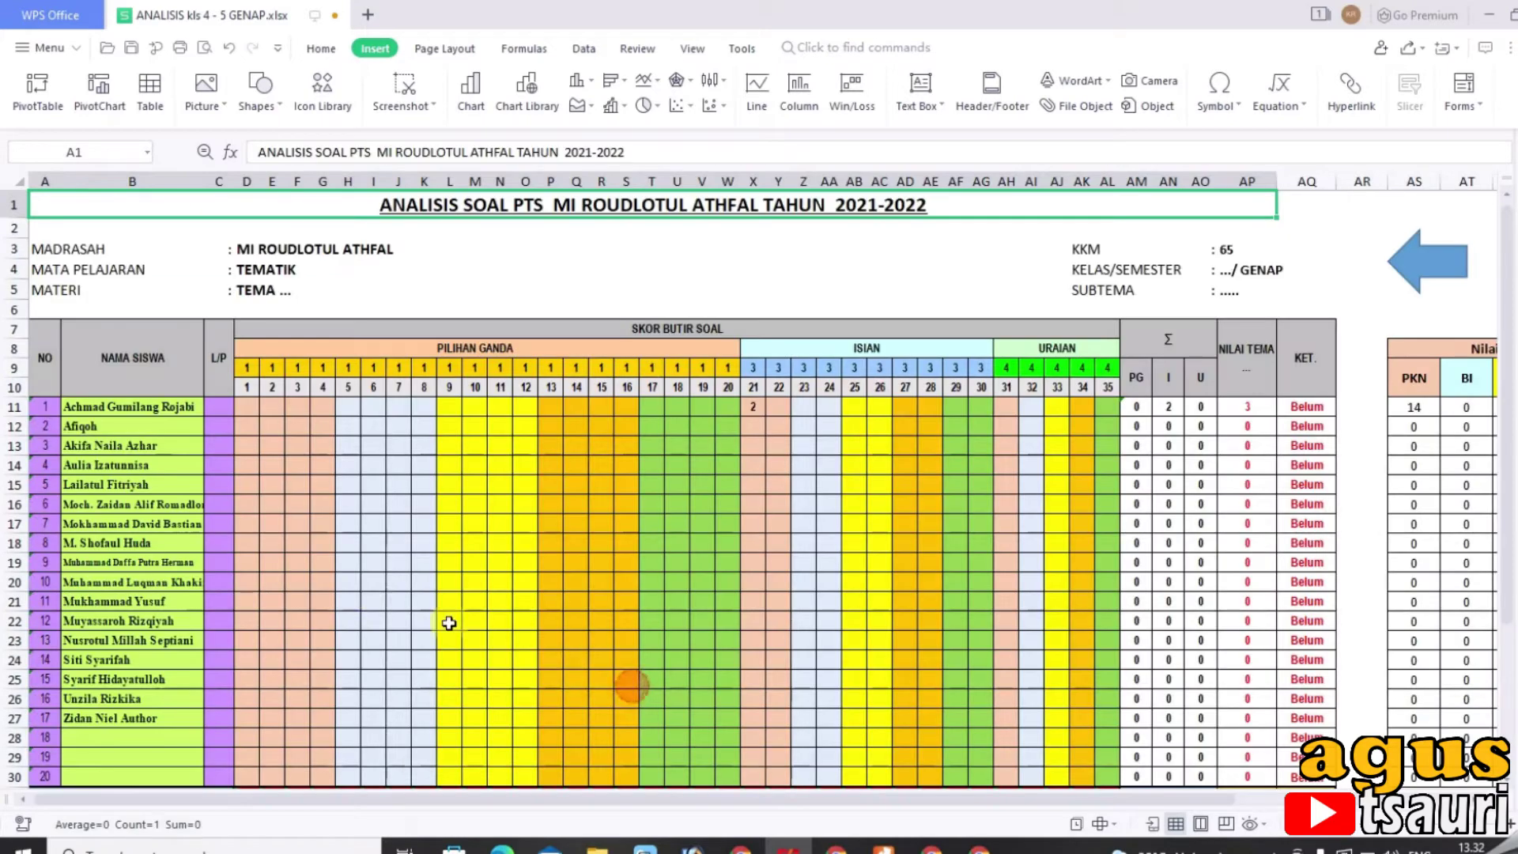
{"action": "left_click", "coordinate": [1438, 271]}
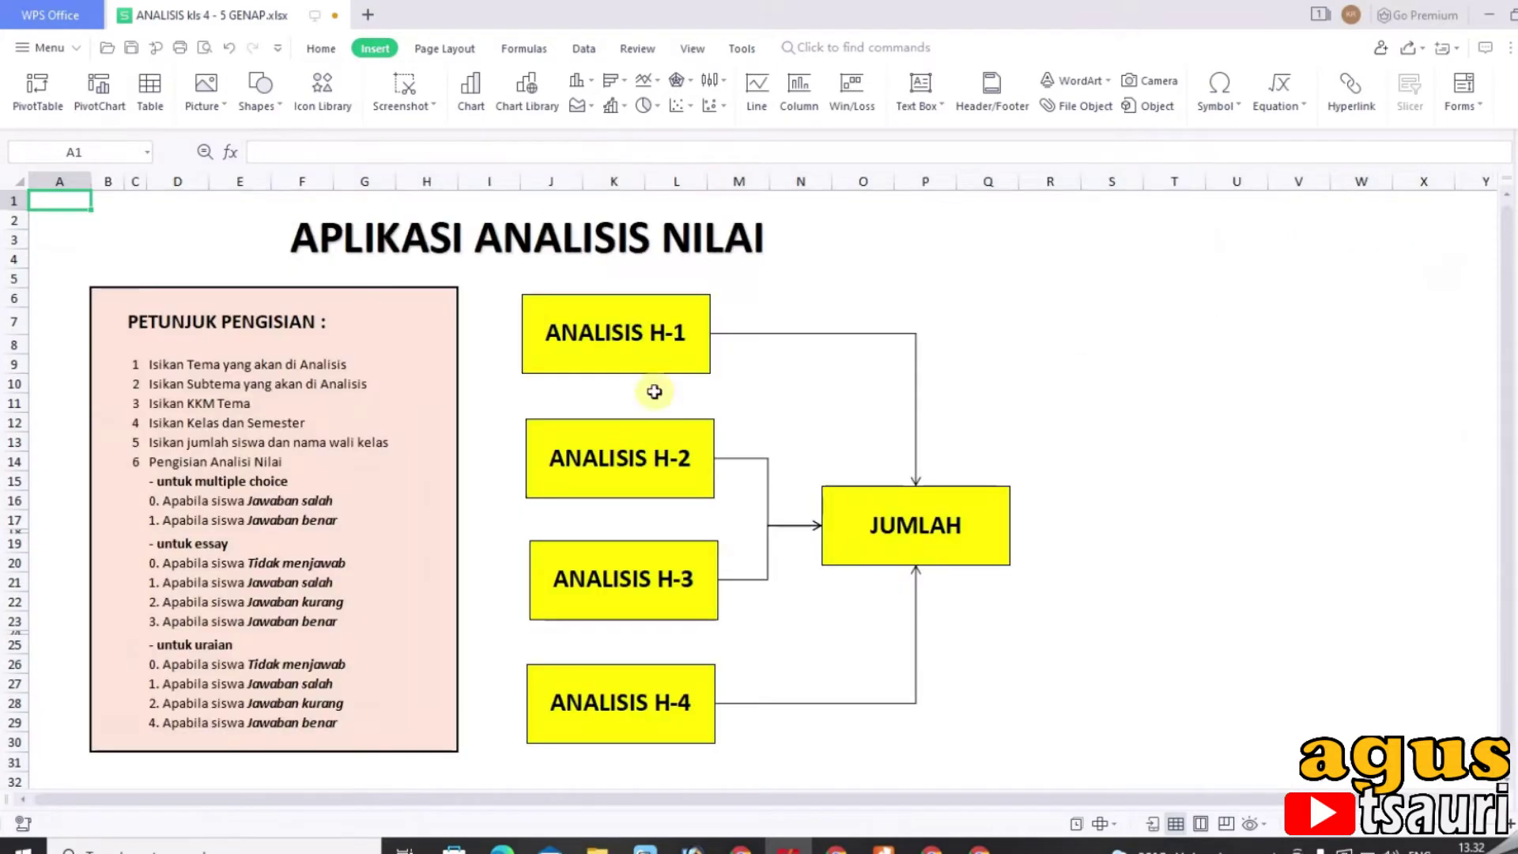
- Reopen ANALISIS H-1 and show the 0/1 choices in D11 for question 1
{"action": "left_click", "coordinate": [645, 341]}
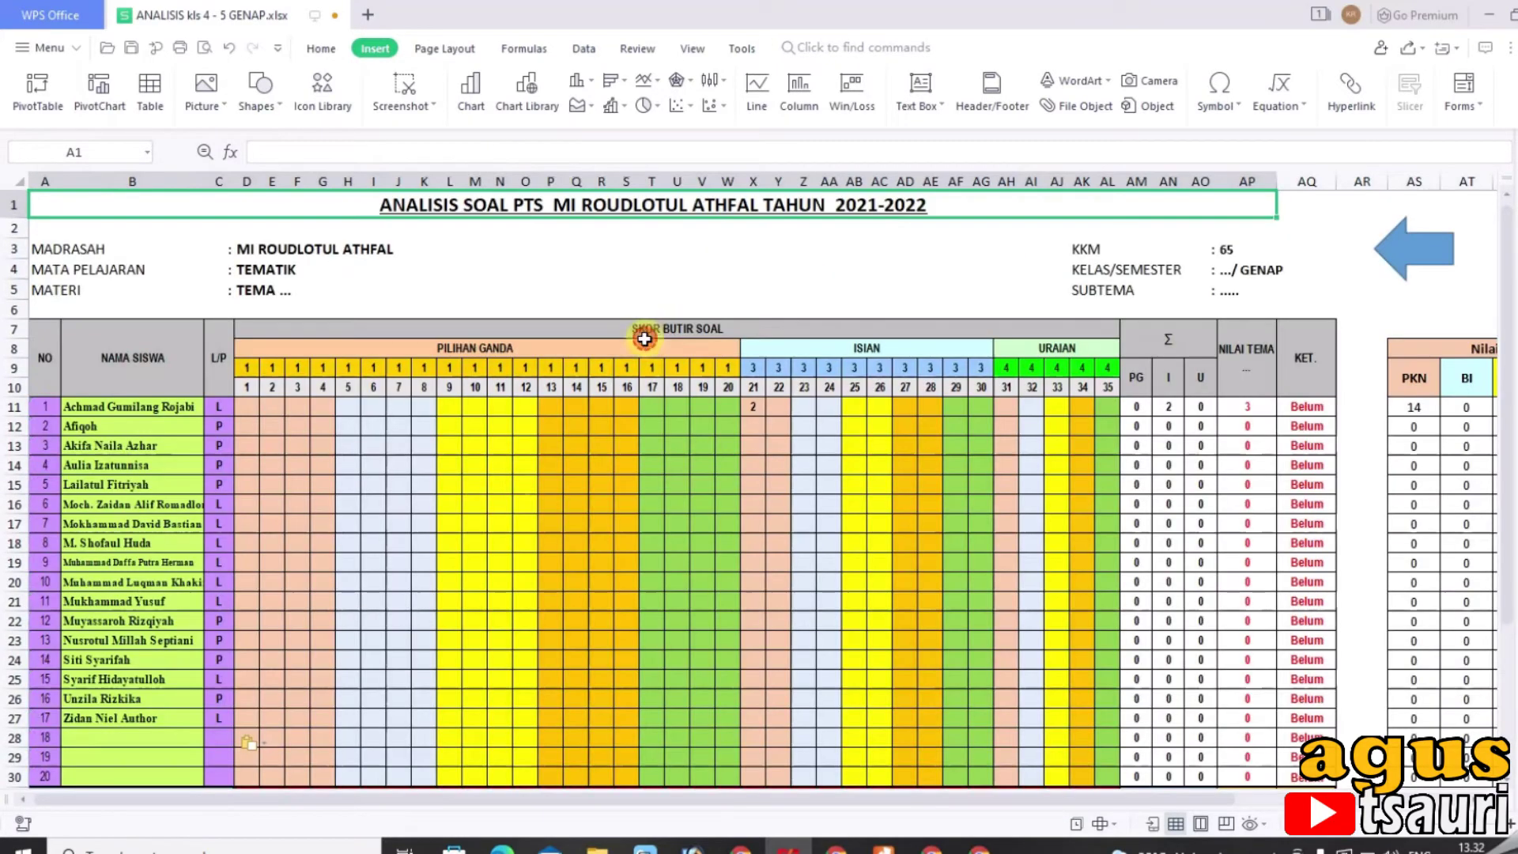
{"action": "left_click", "coordinate": [247, 407]}
{"action": "left_click", "coordinate": [268, 410]}
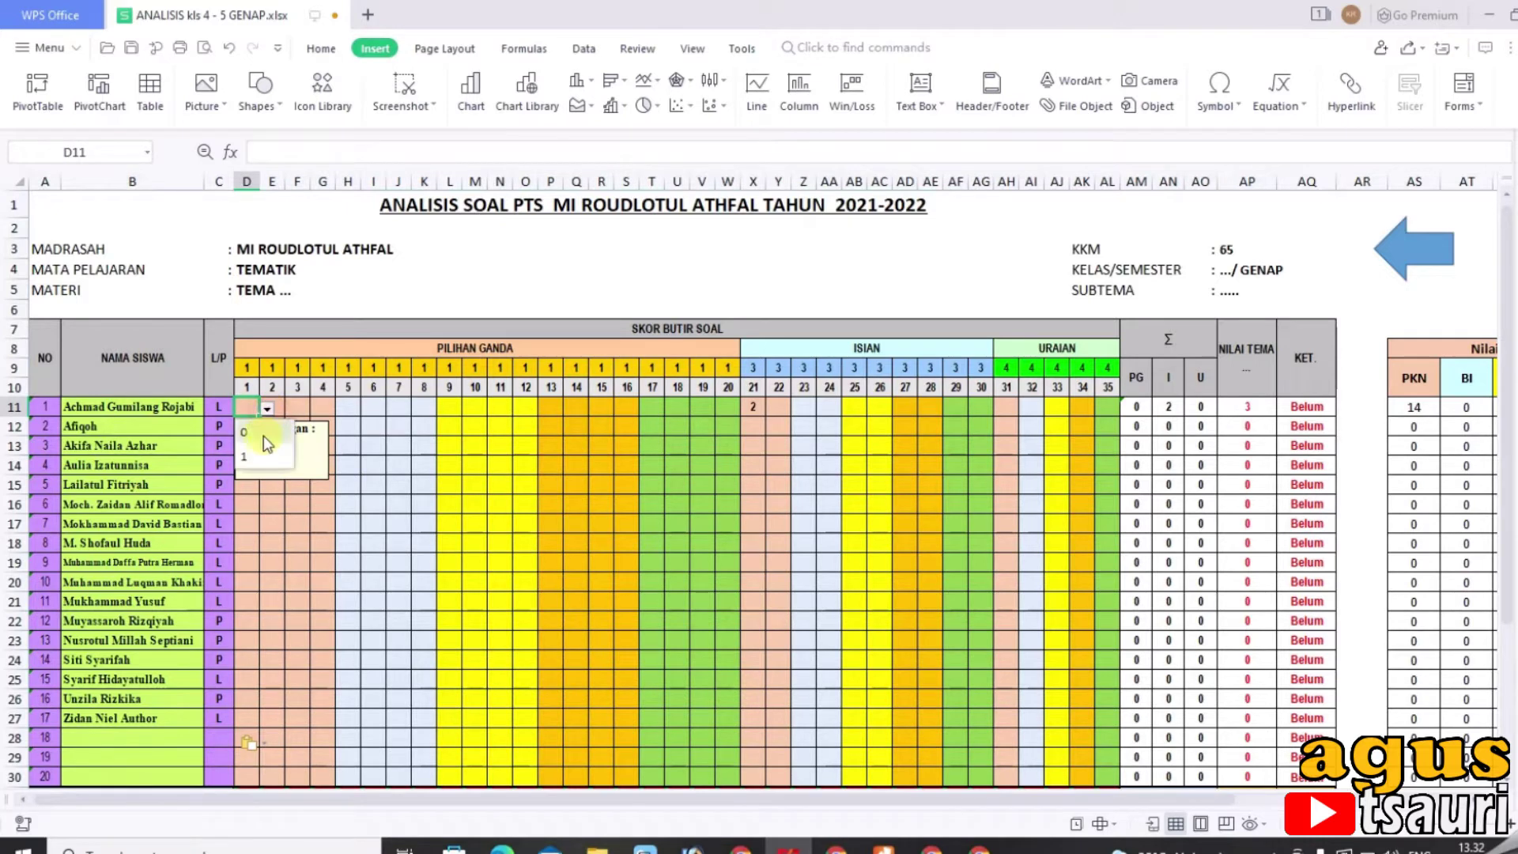
- Score the first student's questions 1–5 as 1, 1, 0, 1, 0
{"action": "left_click", "coordinate": [245, 457]}
{"action": "left_click", "coordinate": [281, 411]}
{"action": "left_click", "coordinate": [292, 409]}
{"action": "left_click", "coordinate": [292, 452]}
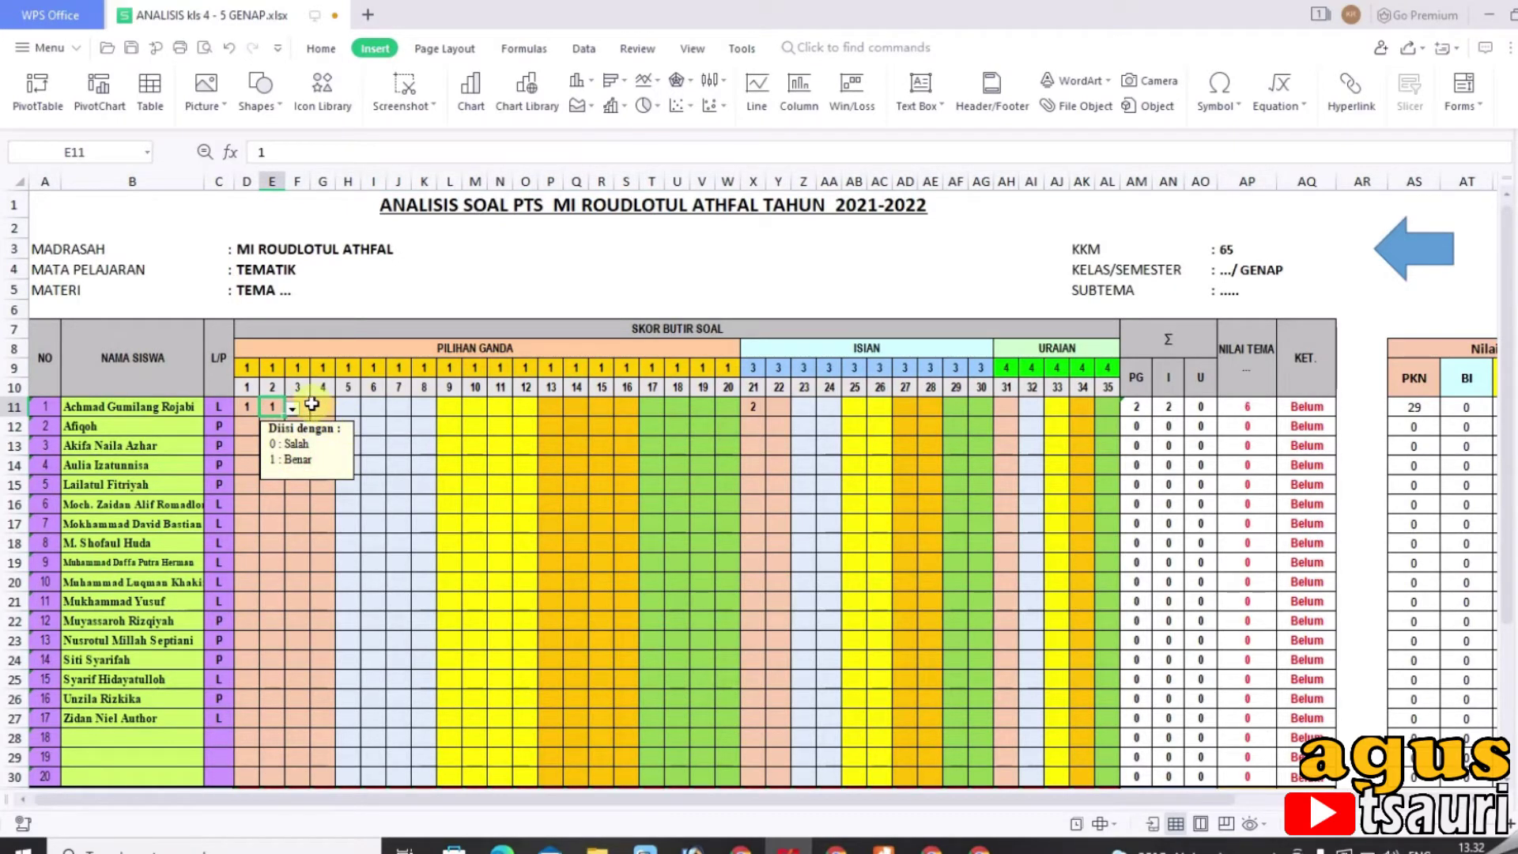
{"action": "left_click", "coordinate": [300, 406]}
{"action": "left_click", "coordinate": [317, 408]}
{"action": "left_click", "coordinate": [312, 433]}
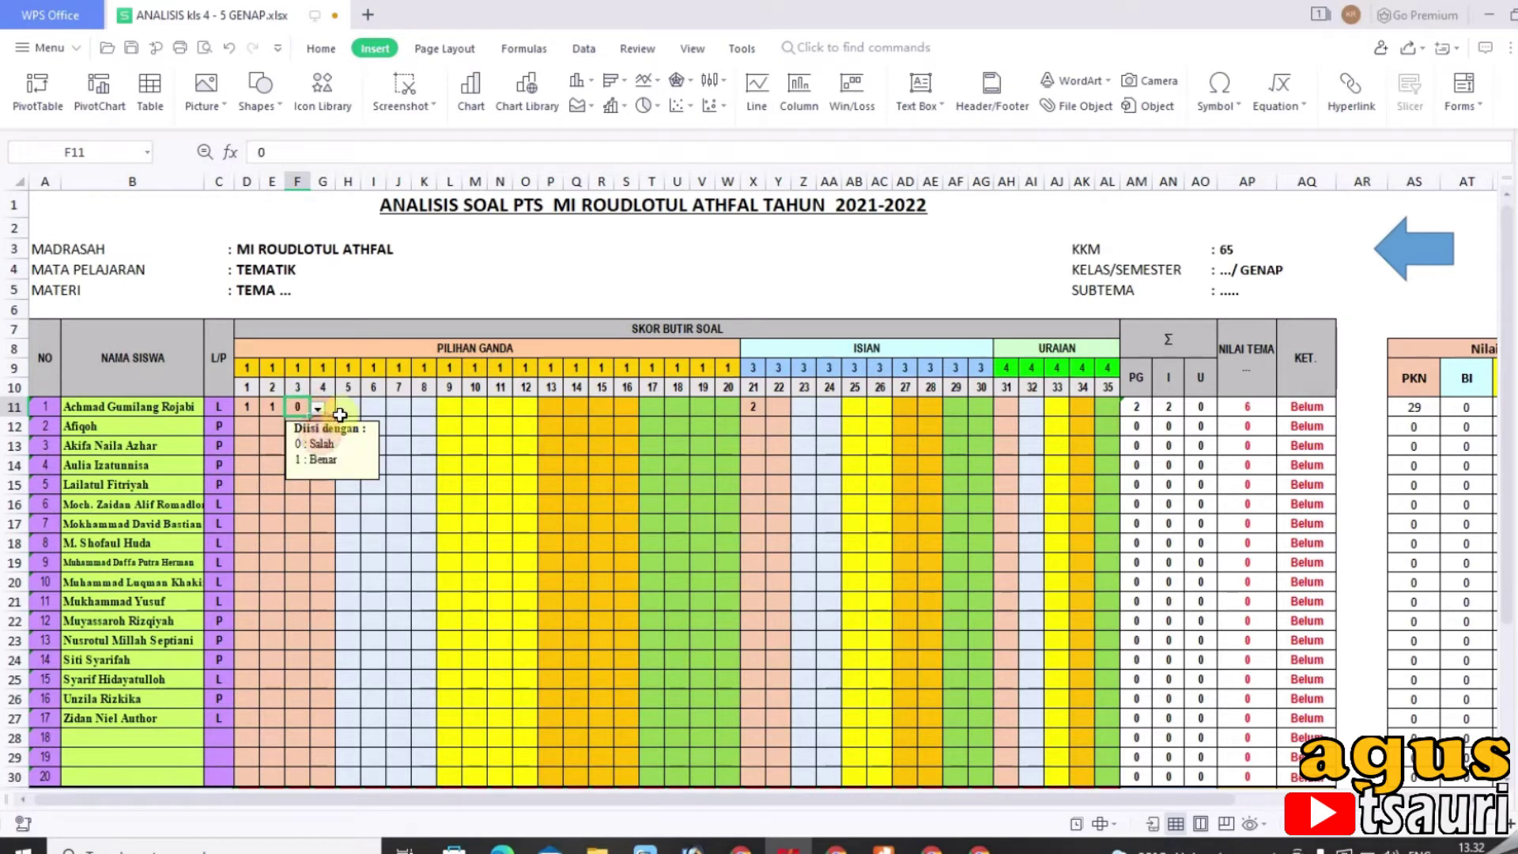
{"action": "key", "text": "Right"}
{"action": "left_click", "coordinate": [344, 409]}
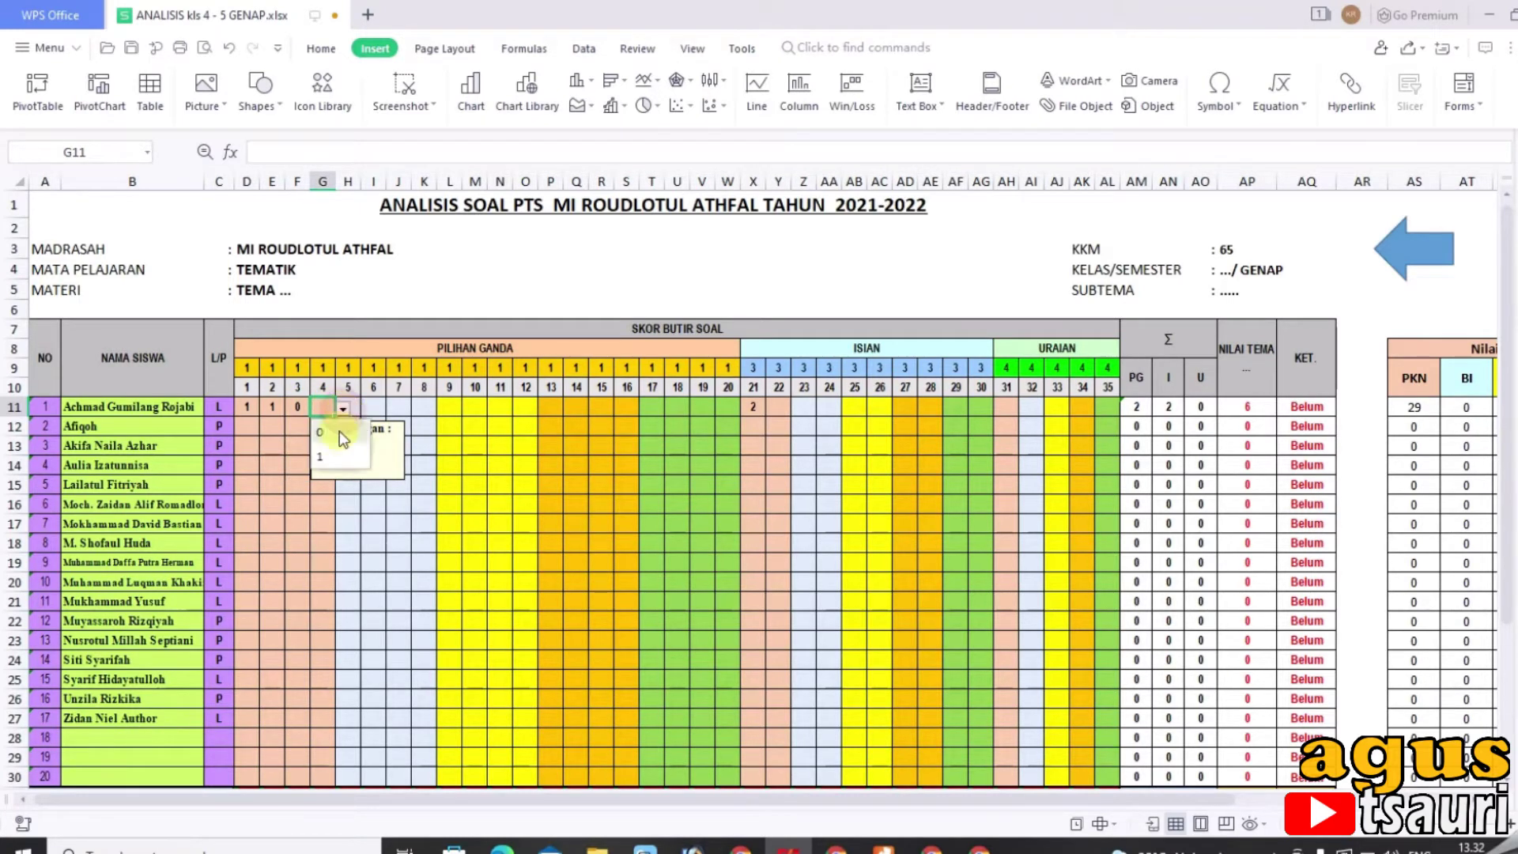
{"action": "left_click", "coordinate": [338, 452]}
{"action": "key", "text": "Right"}
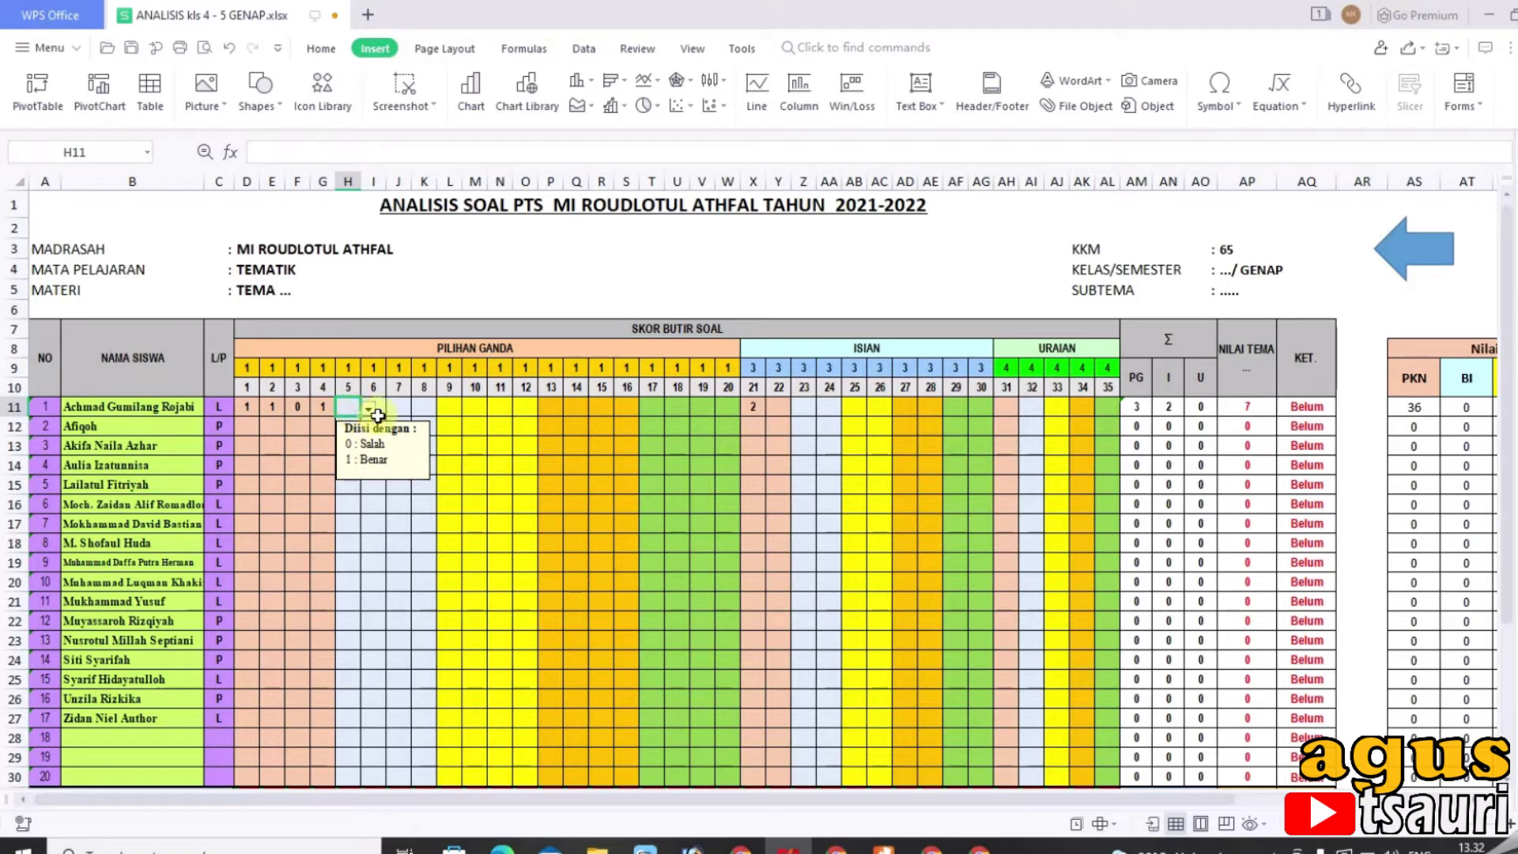
{"action": "left_click", "coordinate": [370, 413]}
{"action": "left_click", "coordinate": [364, 440]}
- Score questions 6–9 as 1, 0, 1, 1
{"action": "key", "text": "Right"}
{"action": "left_click", "coordinate": [393, 409]}
{"action": "left_click", "coordinate": [395, 452]}
{"action": "key", "text": "Right"}
{"action": "left_click", "coordinate": [419, 408]}
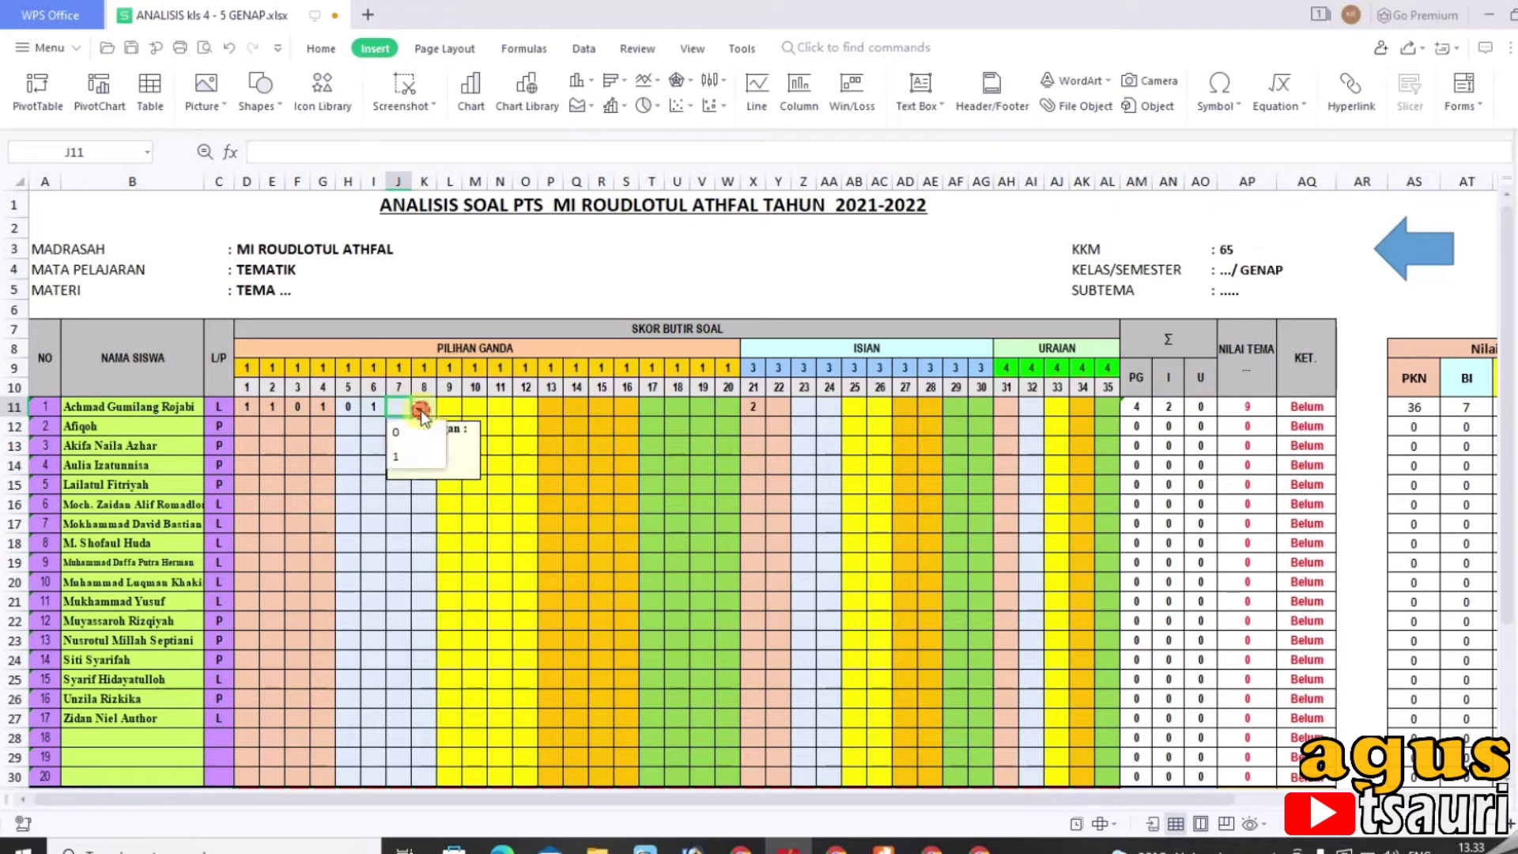
{"action": "left_click", "coordinate": [411, 435]}
{"action": "key", "text": "Right"}
{"action": "left_click", "coordinate": [445, 408]}
{"action": "left_click", "coordinate": [427, 456]}
{"action": "key", "text": "Right"}
{"action": "left_click", "coordinate": [469, 408]}
{"action": "left_click", "coordinate": [467, 456]}
{"action": "key", "text": "Right"}
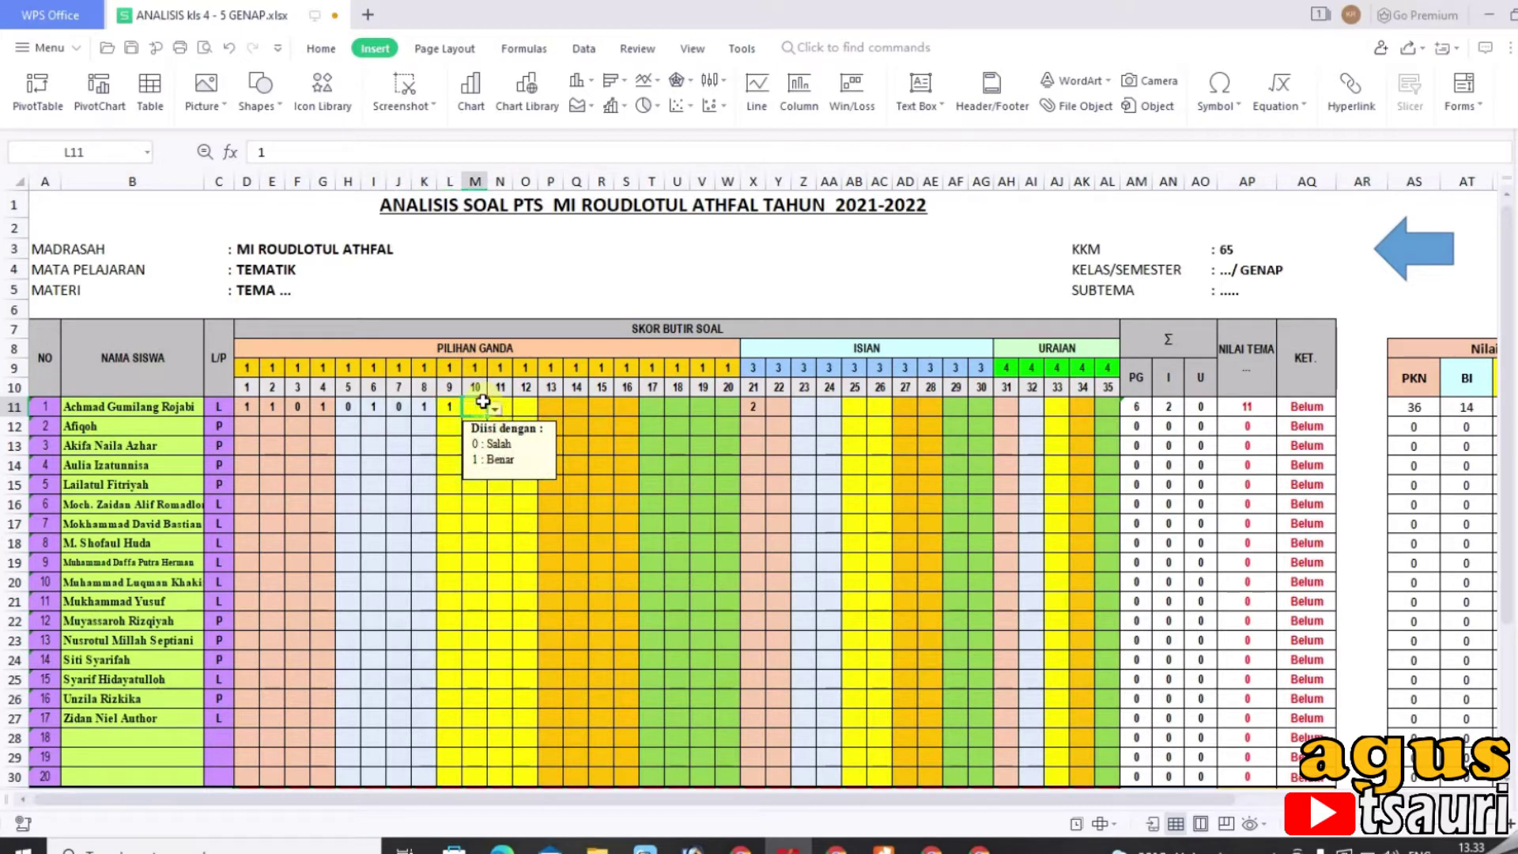
- Fill items 10–12 with 1 by pasting, mark item 13 correct, and paste 1 into items 14–15
{"action": "left_click", "coordinate": [456, 405]}
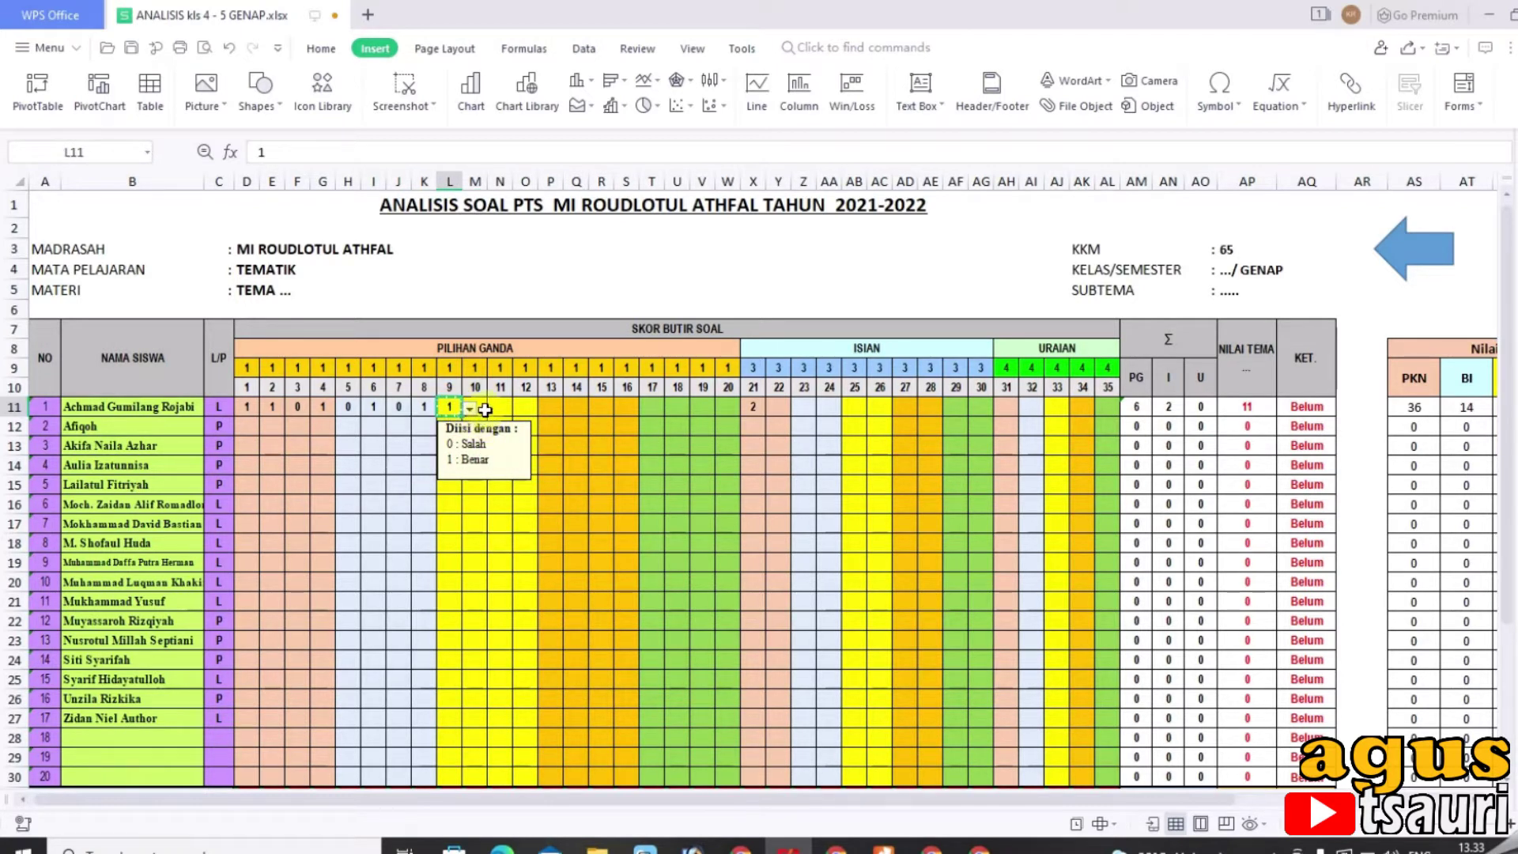
{"action": "left_click_drag", "start_coordinate": [485, 410], "coordinate": [524, 409]}
{"action": "type", "text": "1\t1\t1"}
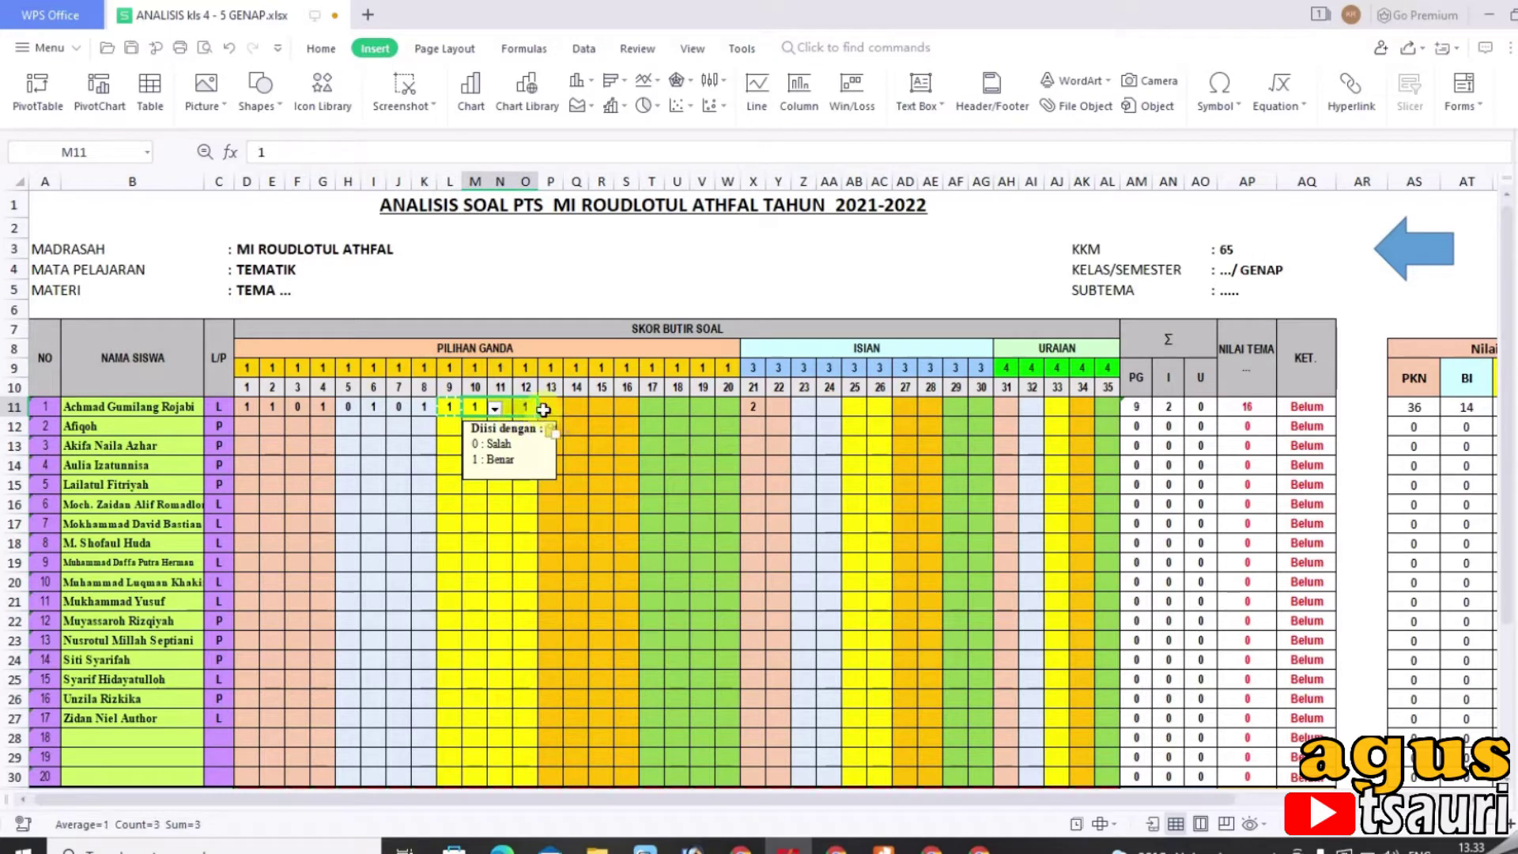
{"action": "left_click", "coordinate": [544, 410]}
{"action": "left_click", "coordinate": [569, 408]}
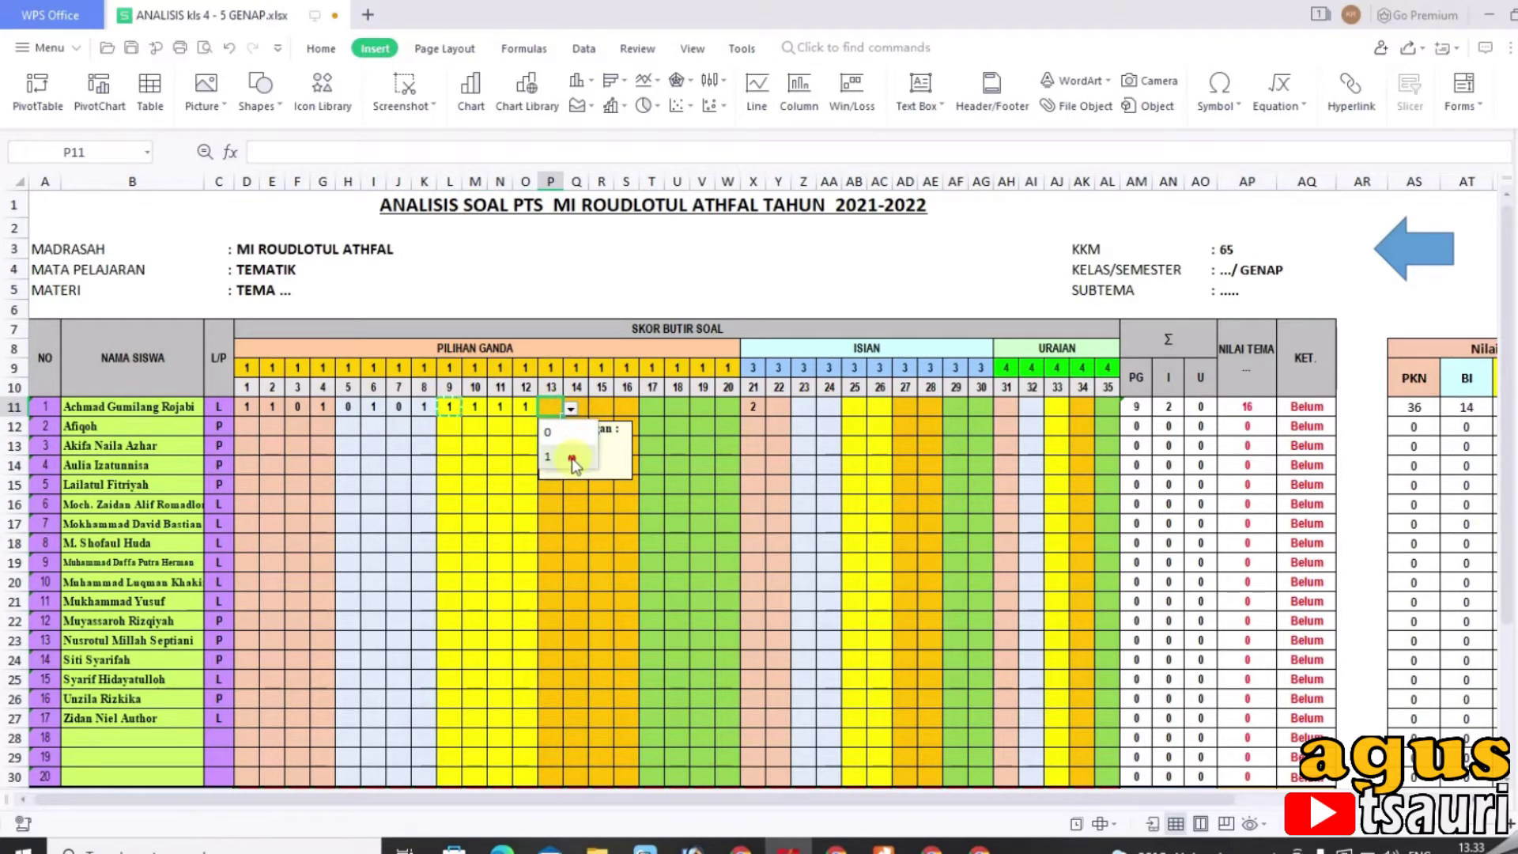
{"action": "left_click", "coordinate": [572, 458]}
{"action": "left_click", "coordinate": [591, 409]}
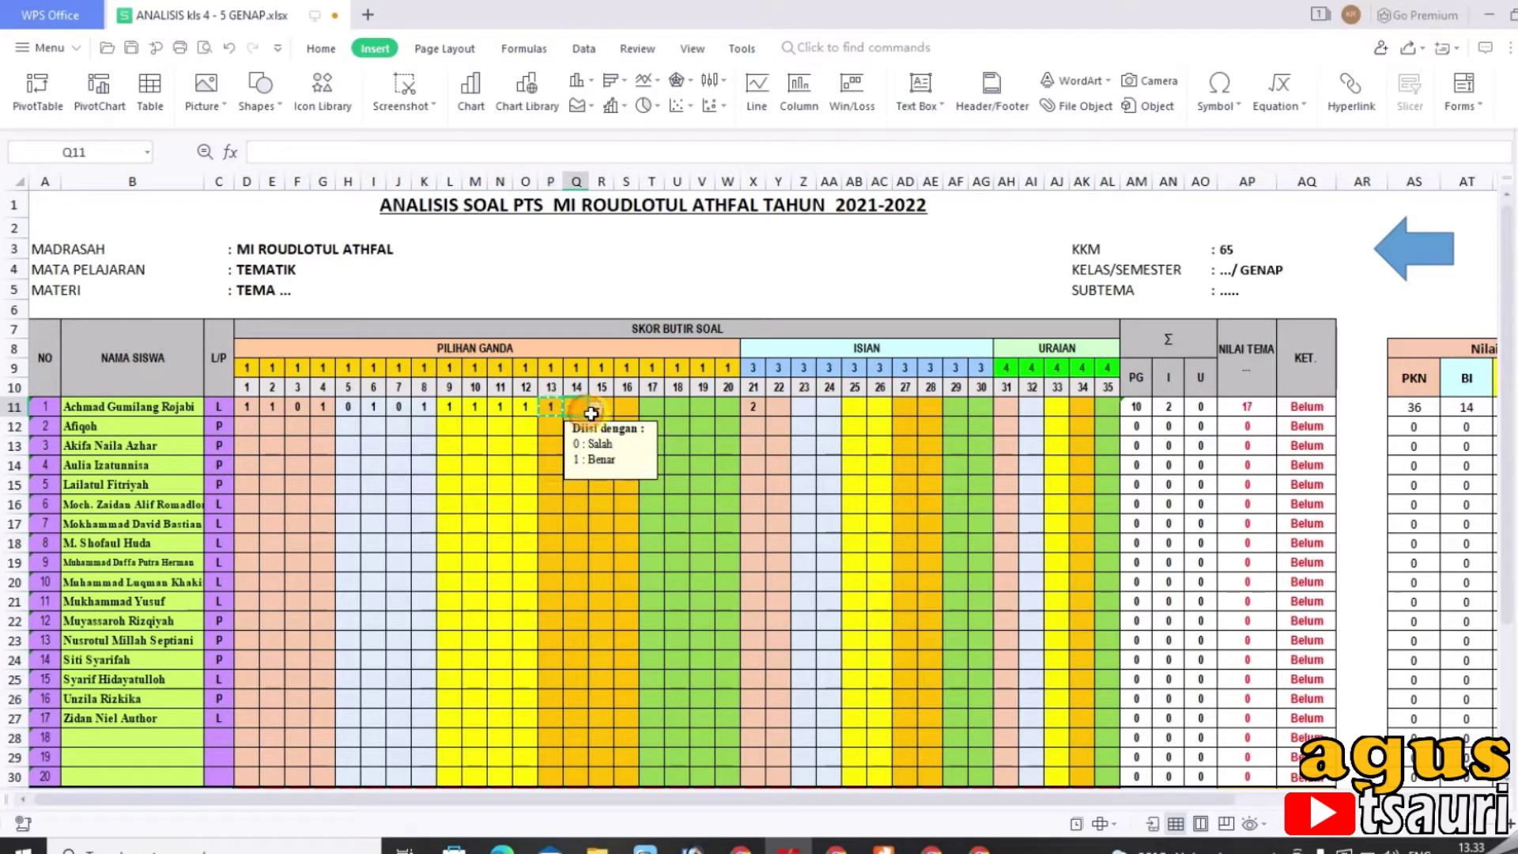
{"action": "left_click_drag", "start_coordinate": [590, 413], "coordinate": [608, 413]}
{"action": "type", "text": "1\t1"}
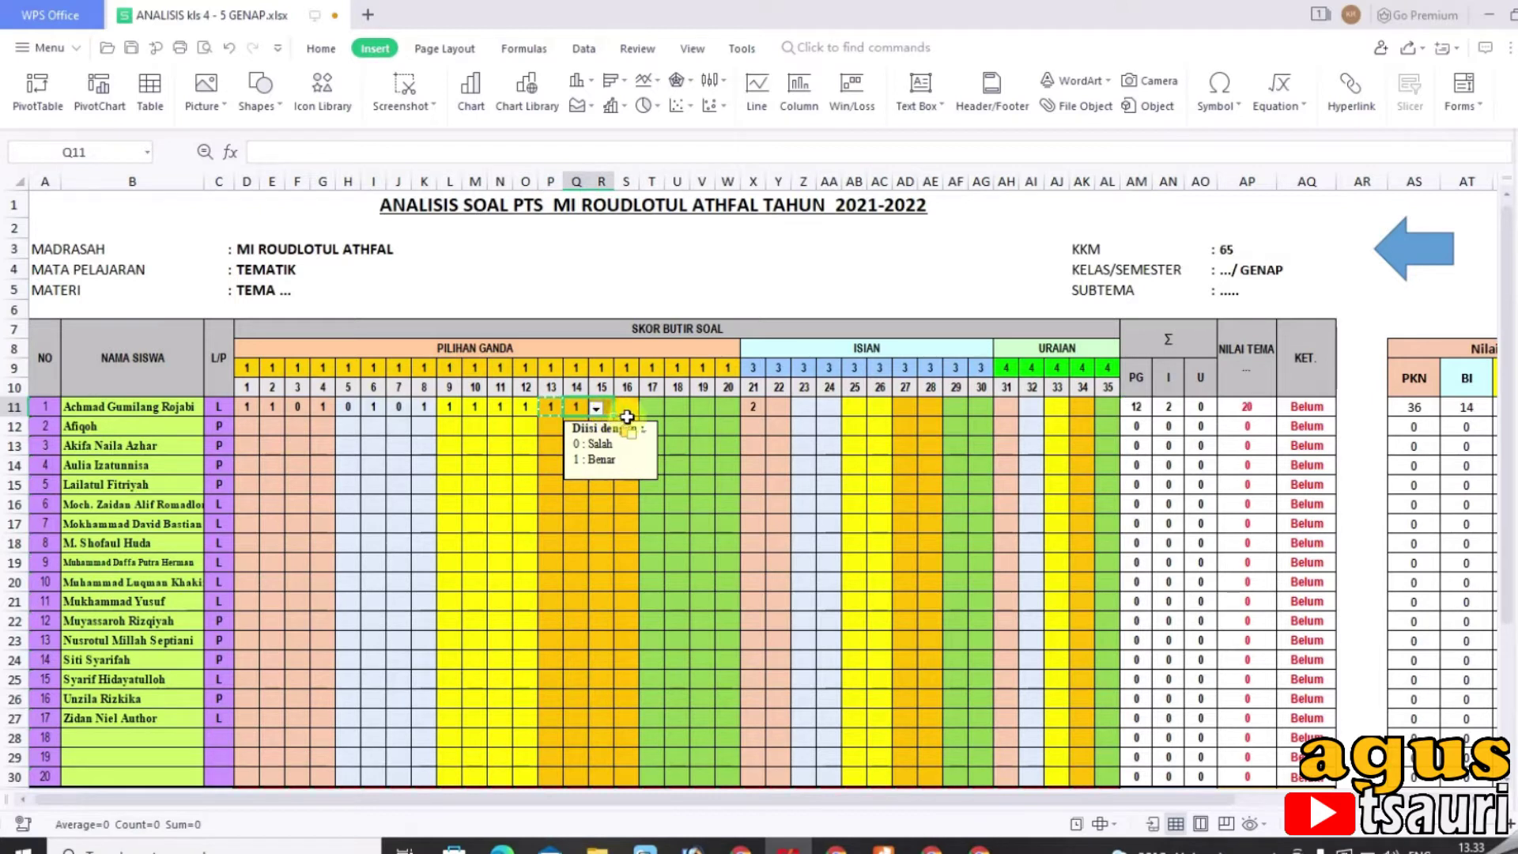
- Mark items 16 and 17 wrong with 0, then score items 18–20, with item 20 correct
{"action": "left_click", "coordinate": [632, 409]}
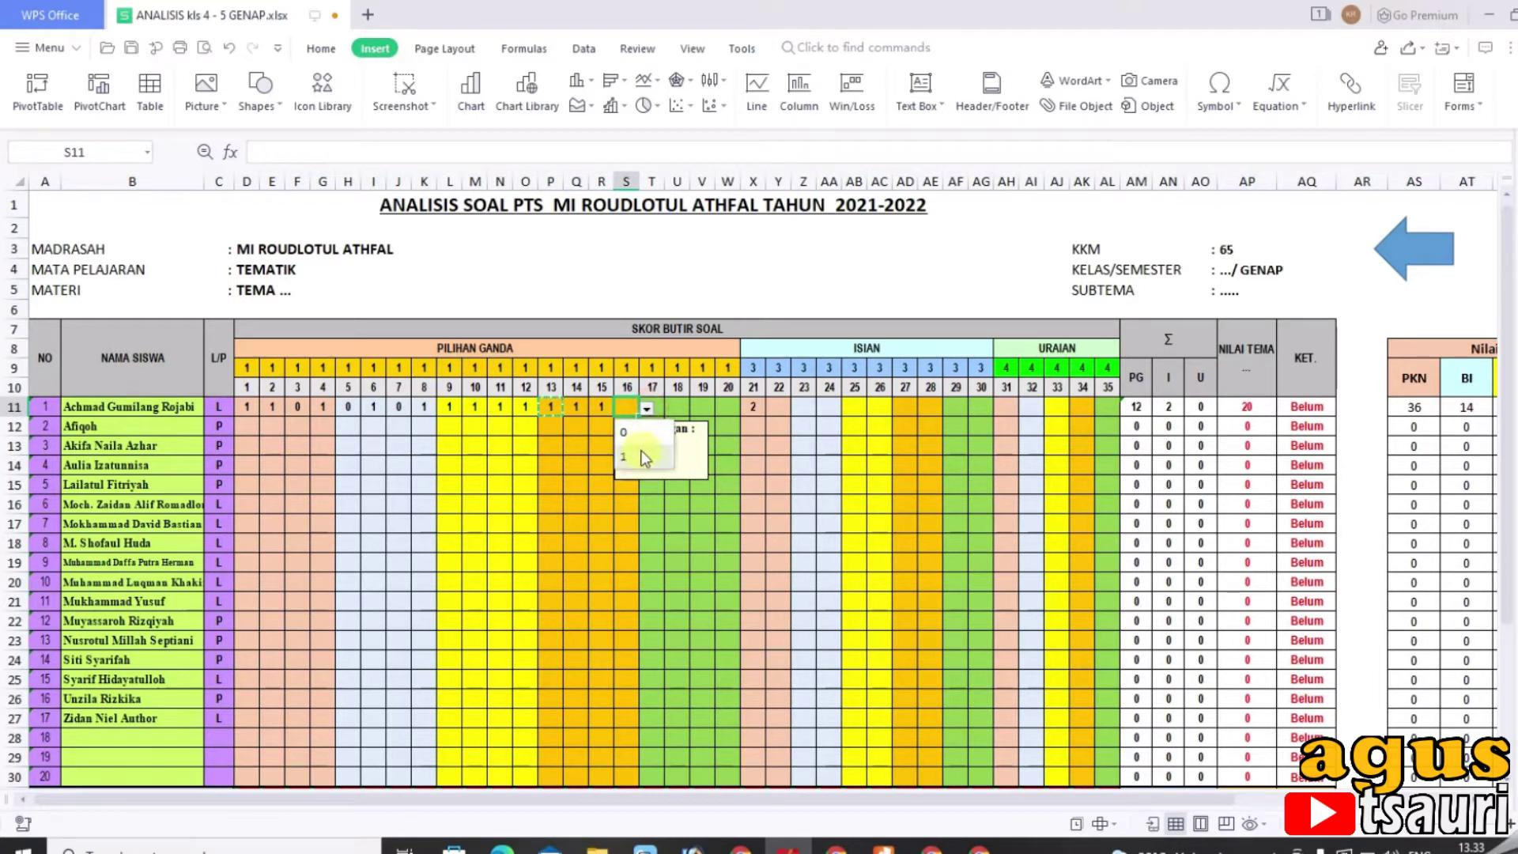
{"action": "left_click", "coordinate": [633, 431]}
{"action": "left_click", "coordinate": [654, 406]}
{"action": "left_click", "coordinate": [672, 411]}
{"action": "left_click", "coordinate": [659, 426]}
{"action": "left_click", "coordinate": [699, 407]}
{"action": "left_click", "coordinate": [698, 409]}
{"action": "left_click", "coordinate": [706, 404]}
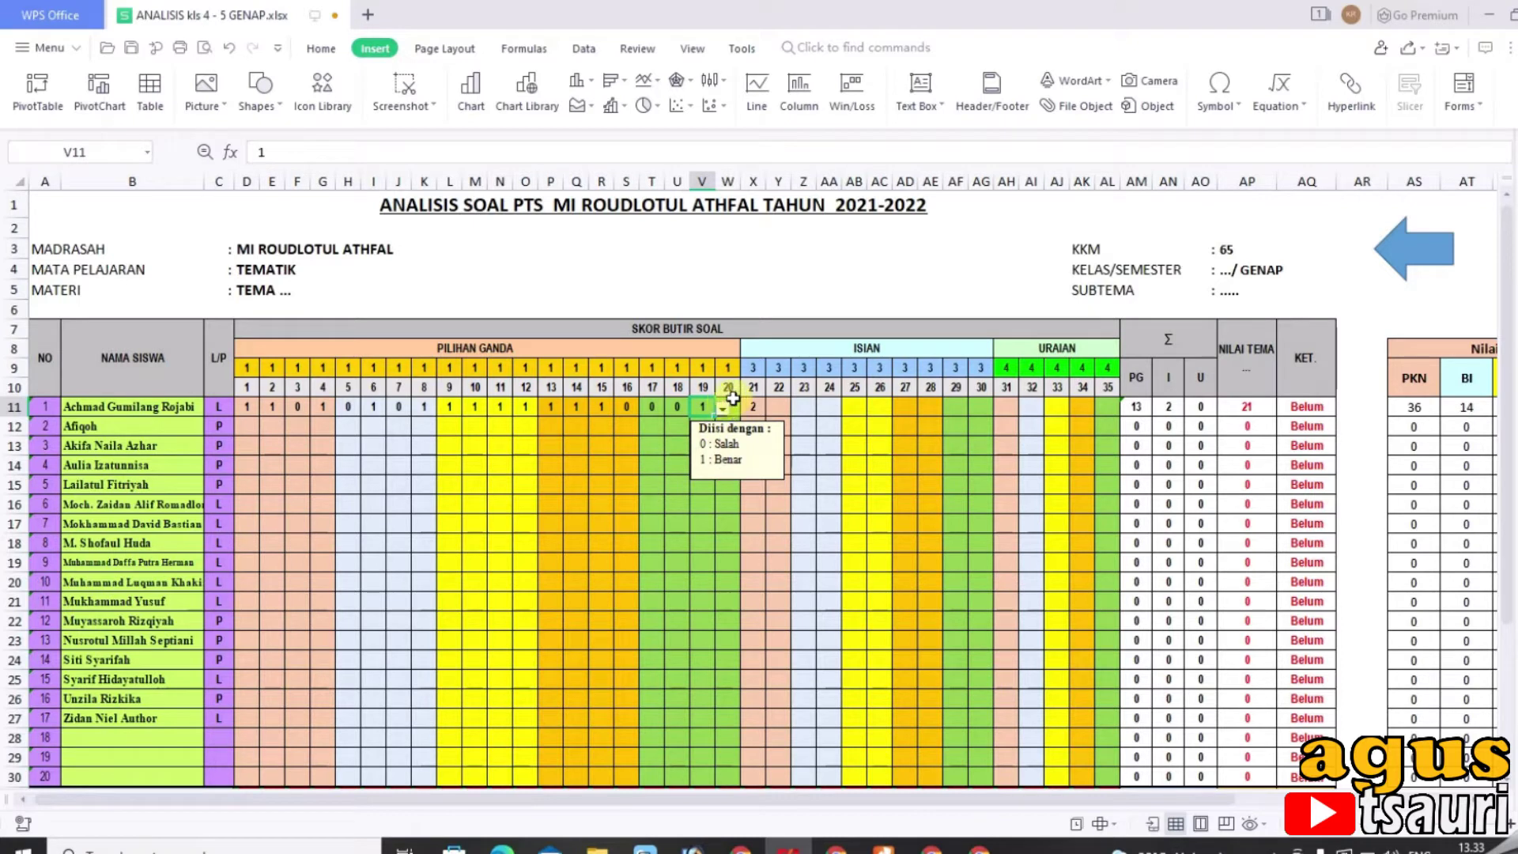
{"action": "left_click", "coordinate": [731, 404]}
{"action": "left_click", "coordinate": [748, 408]}
{"action": "left_click", "coordinate": [731, 436]}
{"action": "left_click", "coordinate": [490, 465]}
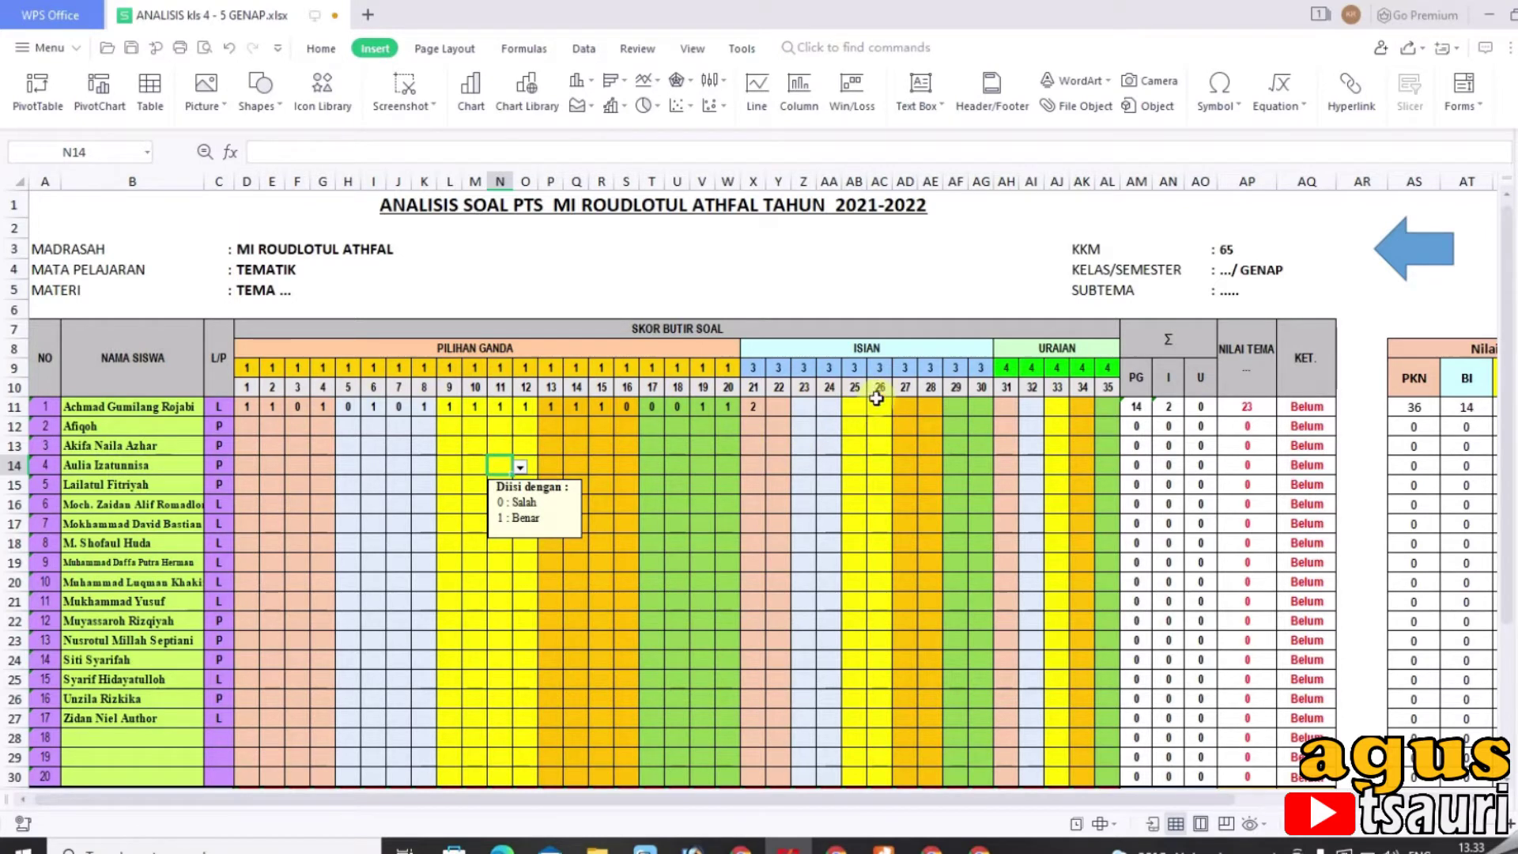
- Score Isian items 21–24 as 2, 3, 3 and 0
{"action": "left_click", "coordinate": [750, 405]}
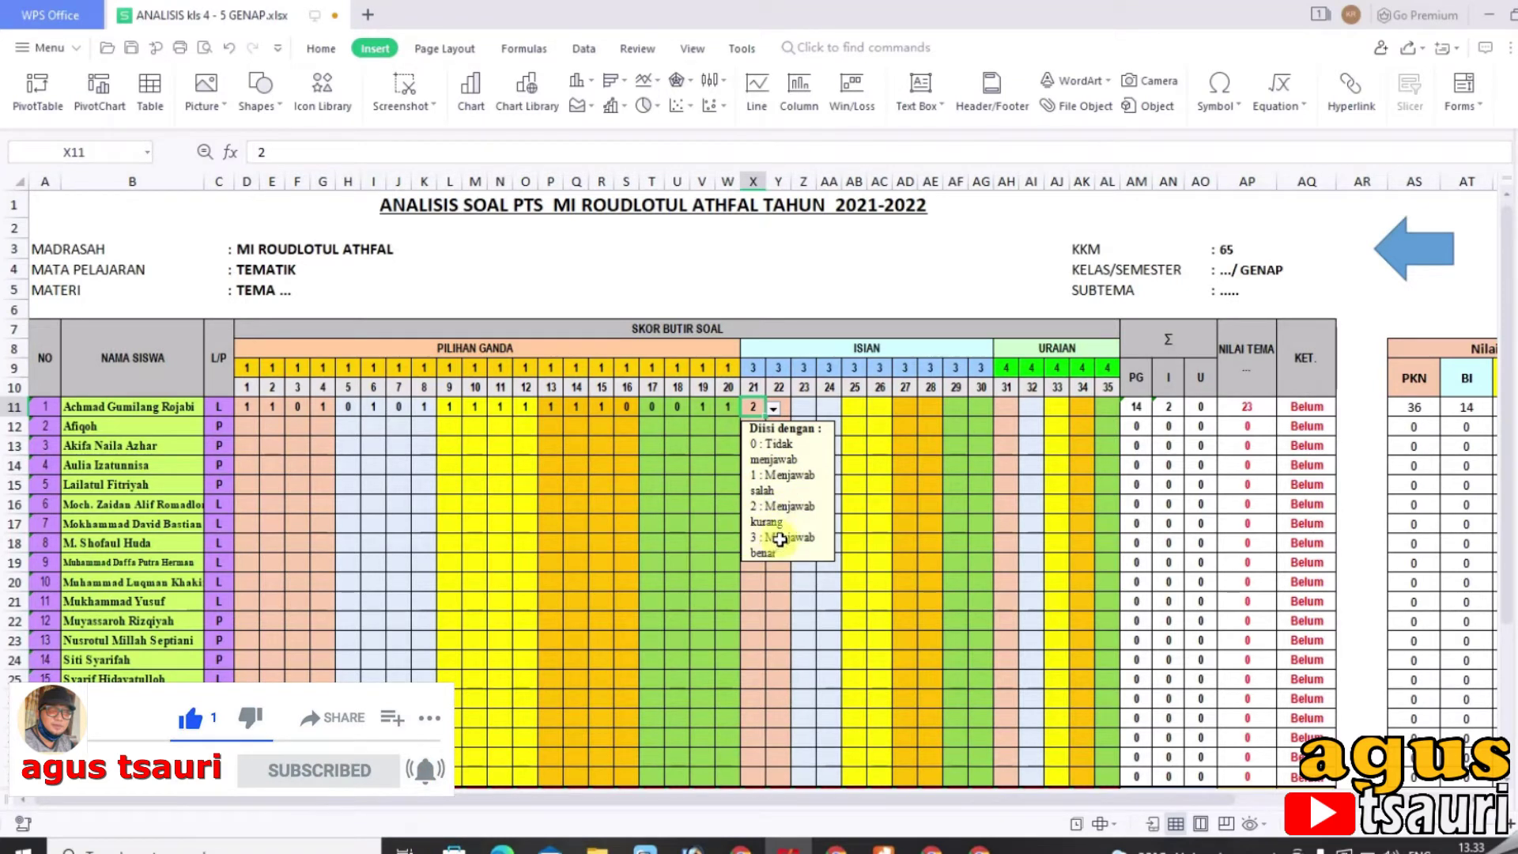
{"action": "left_click", "coordinate": [774, 409]}
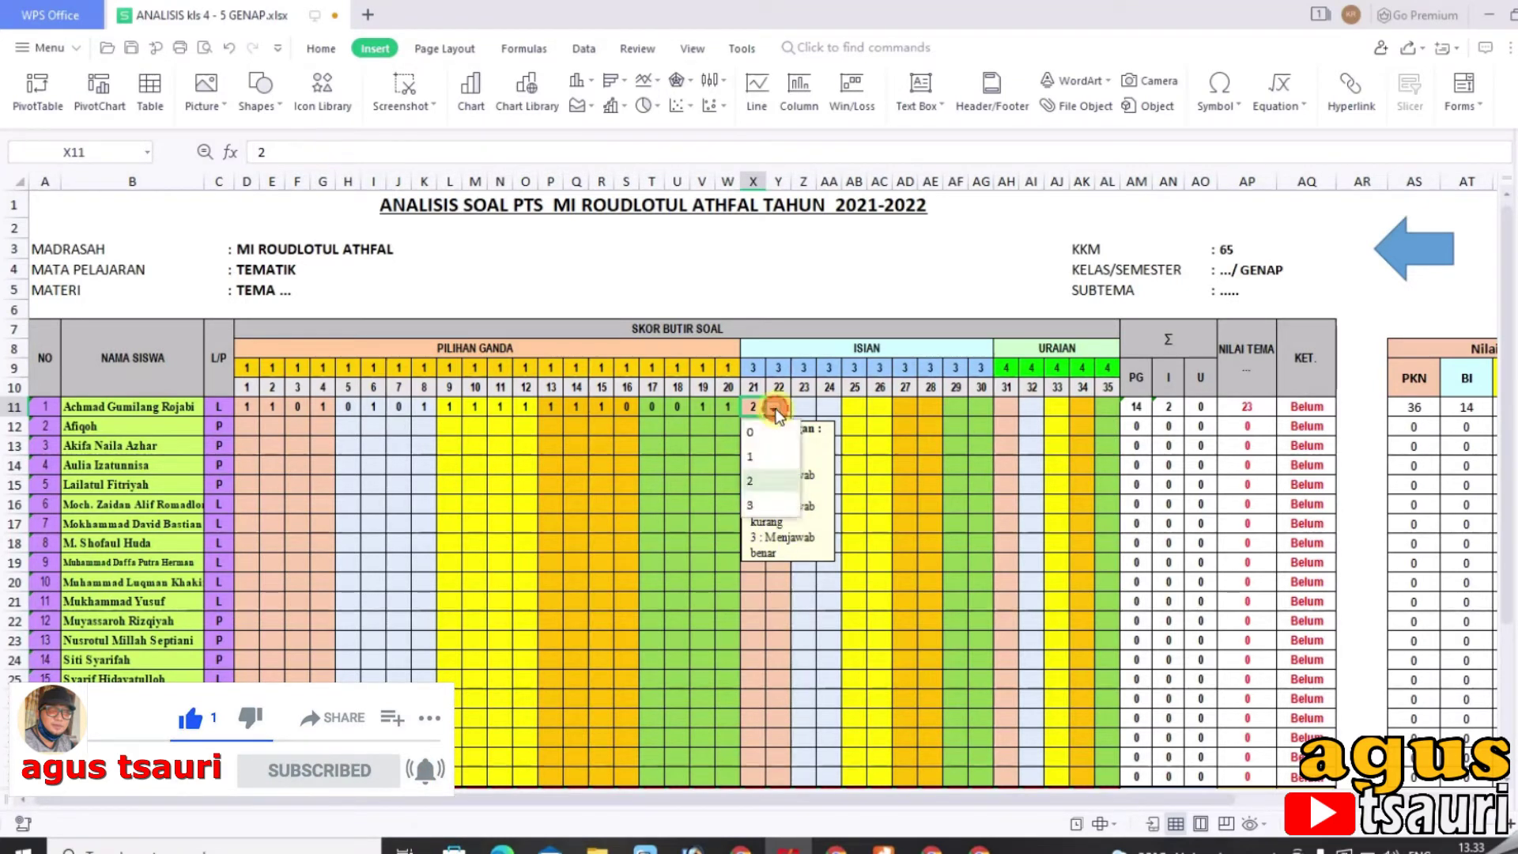
{"action": "left_click", "coordinate": [766, 481]}
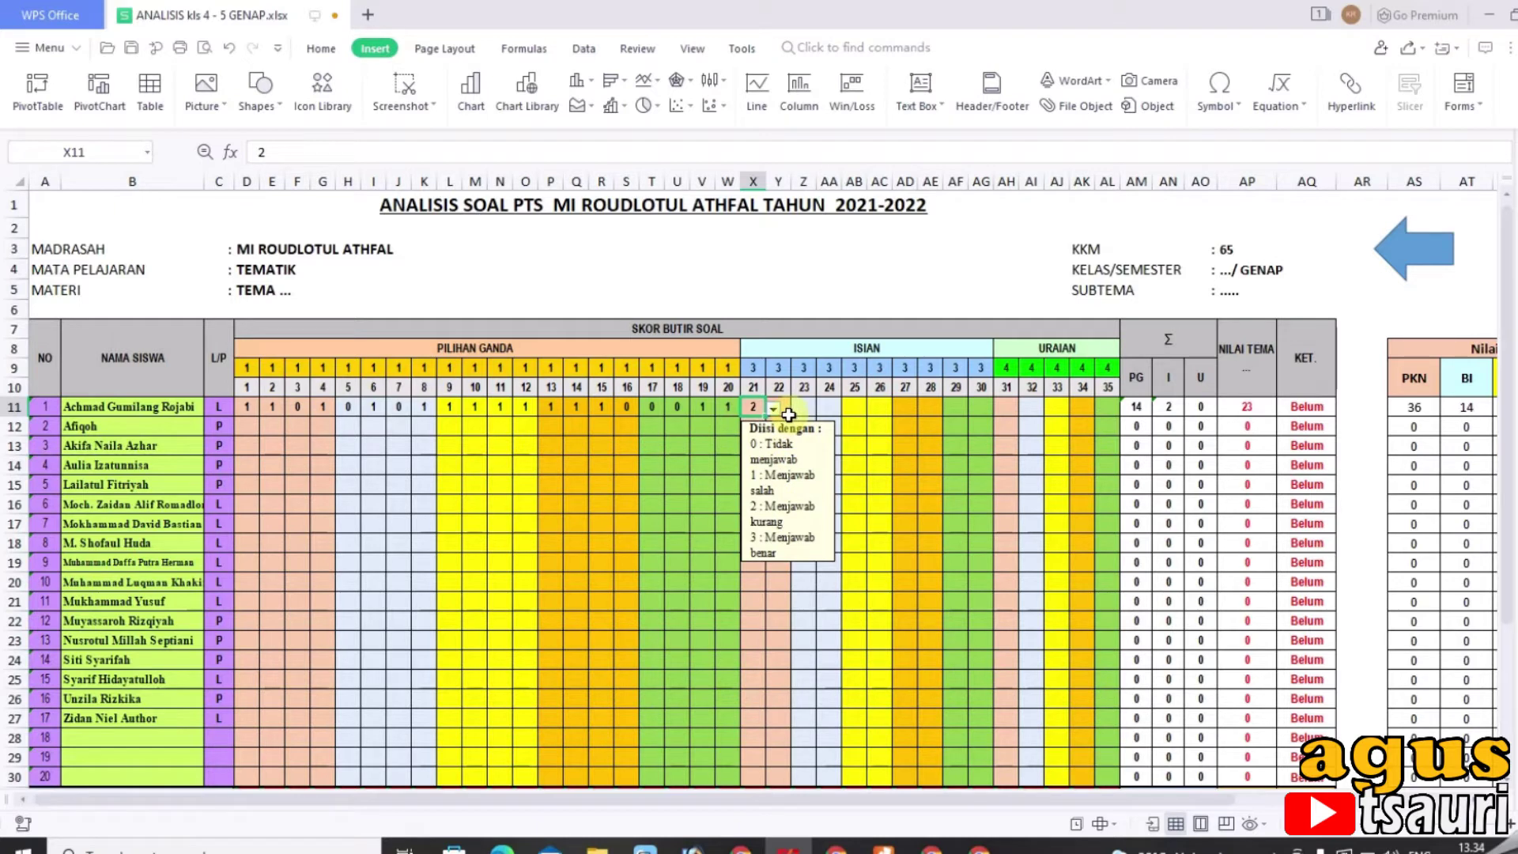
{"action": "left_click", "coordinate": [785, 409]}
{"action": "left_click", "coordinate": [800, 408]}
{"action": "left_click", "coordinate": [790, 499]}
{"action": "left_click", "coordinate": [805, 407]}
{"action": "left_click", "coordinate": [822, 408]}
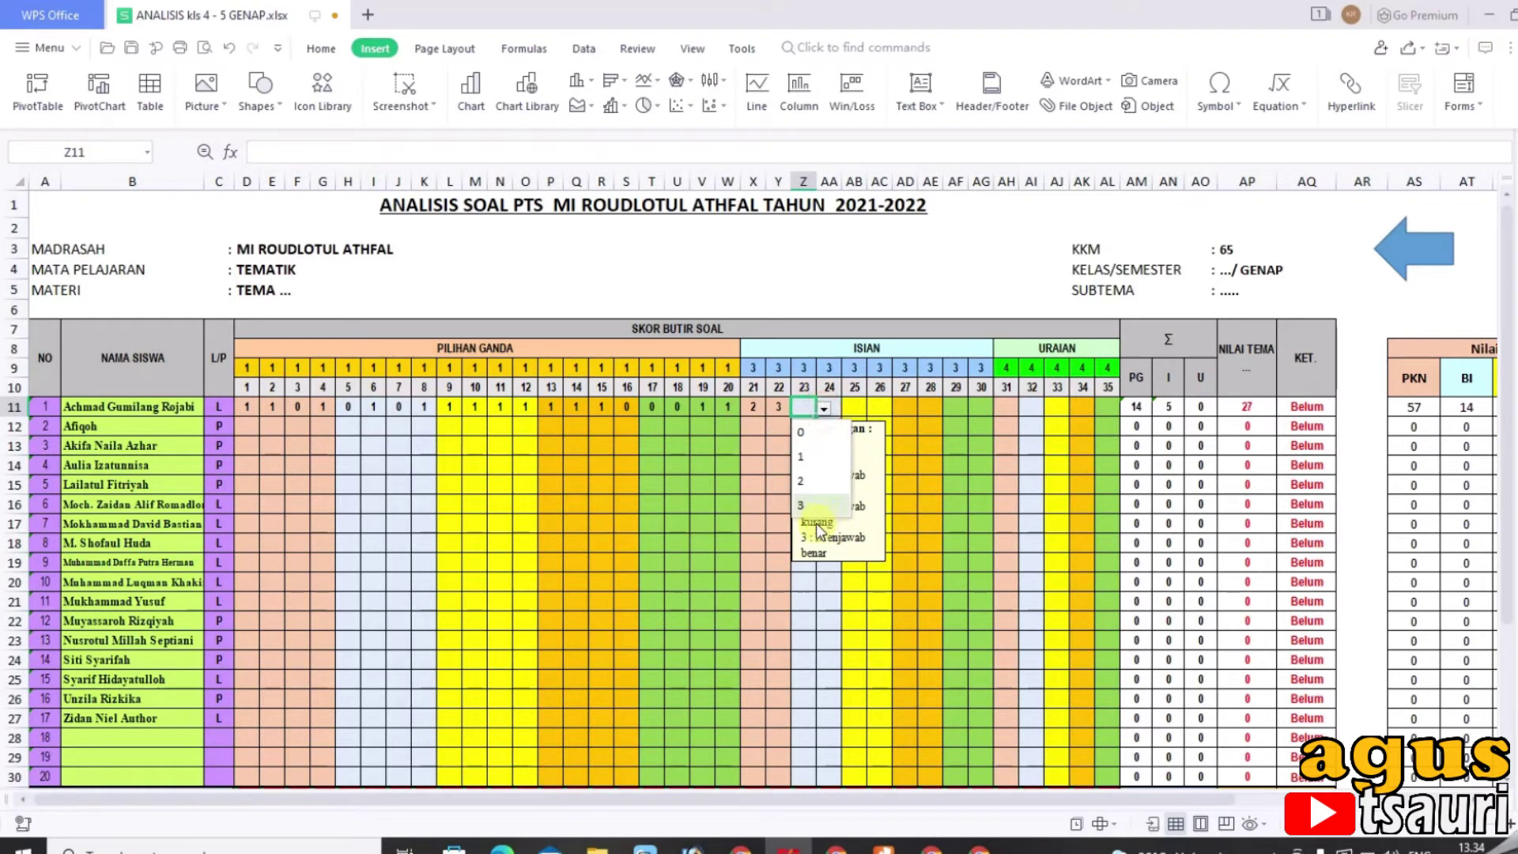
{"action": "left_click", "coordinate": [808, 506]}
{"action": "left_click", "coordinate": [828, 407]}
{"action": "left_click", "coordinate": [847, 407]}
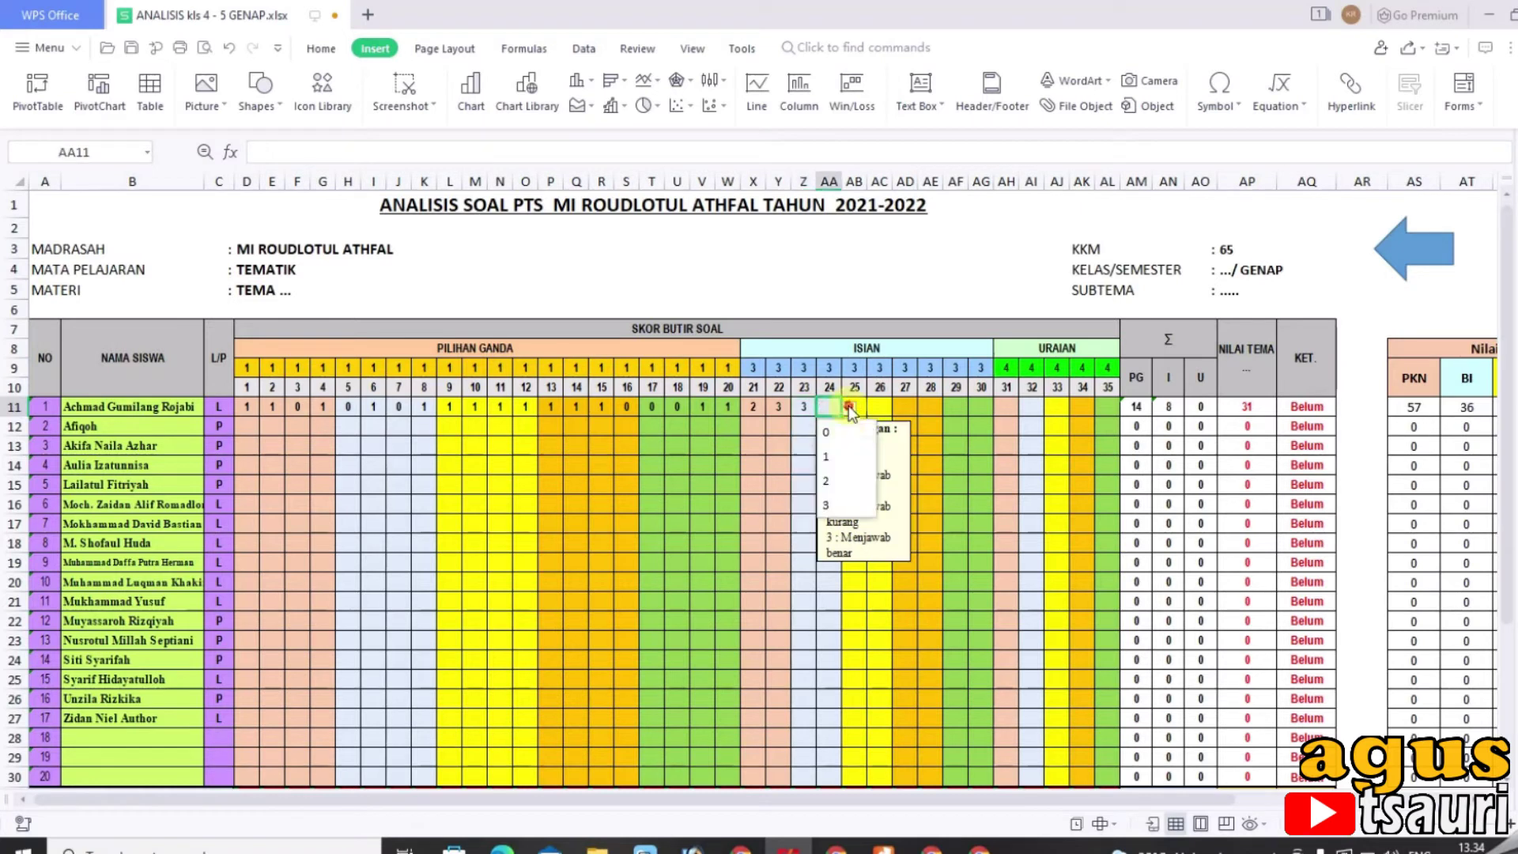
{"action": "left_click", "coordinate": [826, 431]}
{"action": "left_click", "coordinate": [855, 407]}
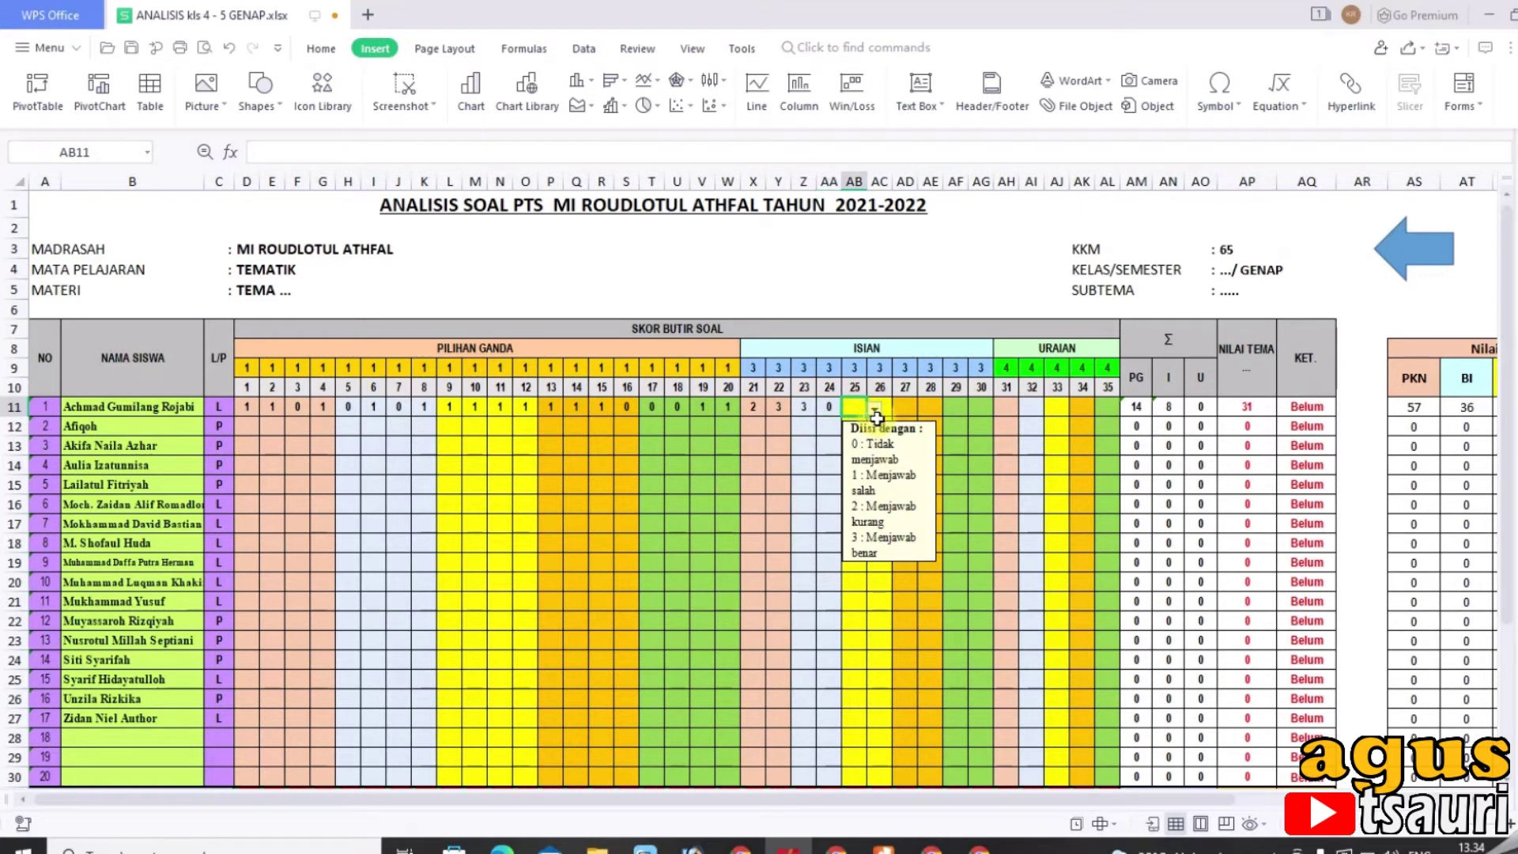
- Score Isian items 25–28 as 2, 2, 3 and 1
{"action": "left_click", "coordinate": [874, 409]}
{"action": "left_click", "coordinate": [879, 480]}
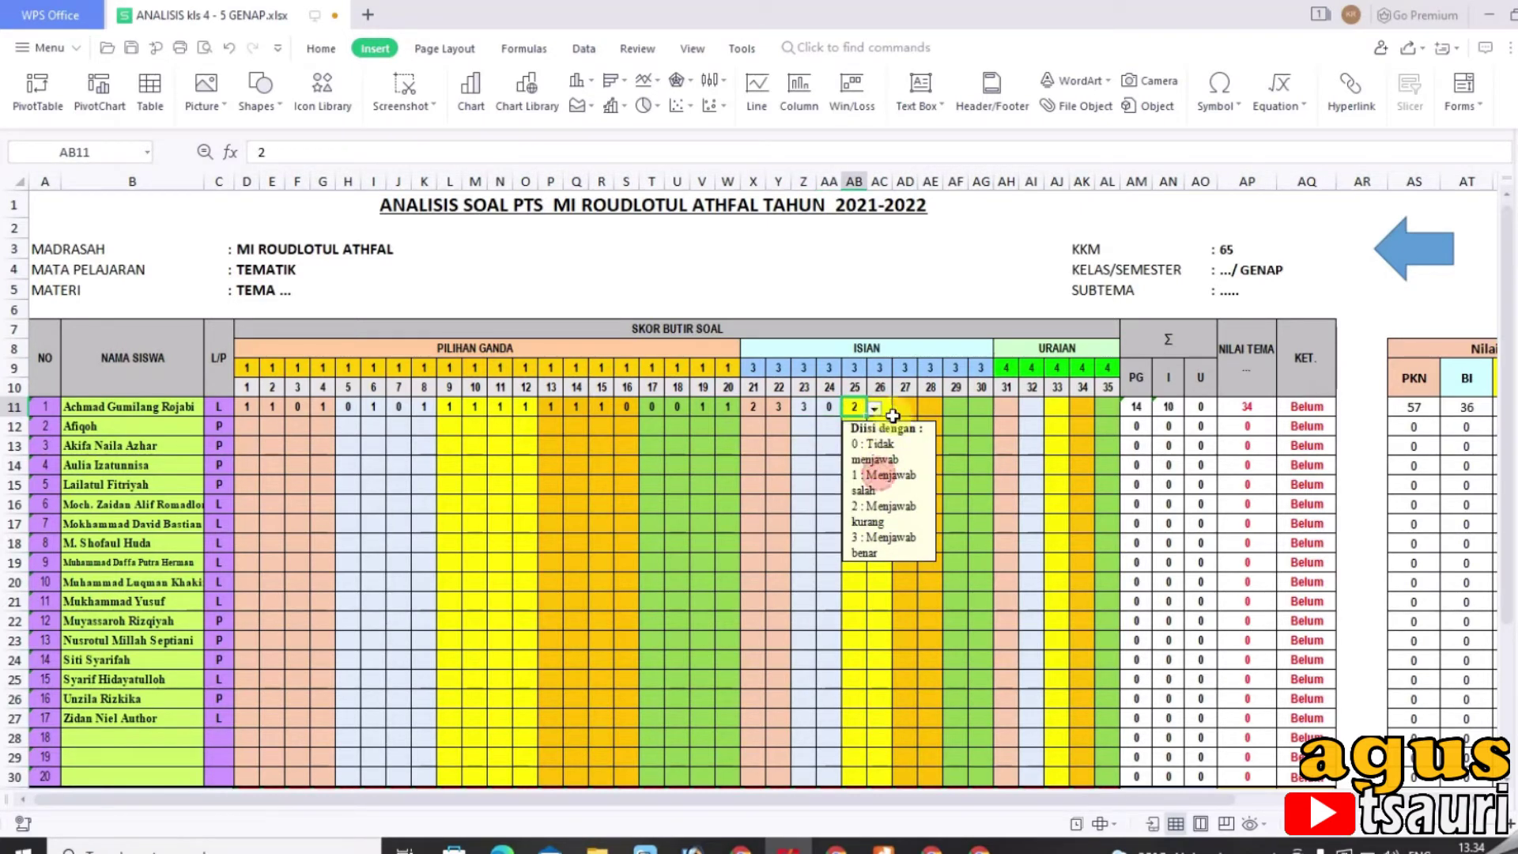
{"action": "left_click", "coordinate": [882, 407]}
{"action": "left_click", "coordinate": [899, 409]}
{"action": "left_click", "coordinate": [889, 474]}
{"action": "left_click", "coordinate": [905, 407]}
{"action": "left_click", "coordinate": [927, 411]}
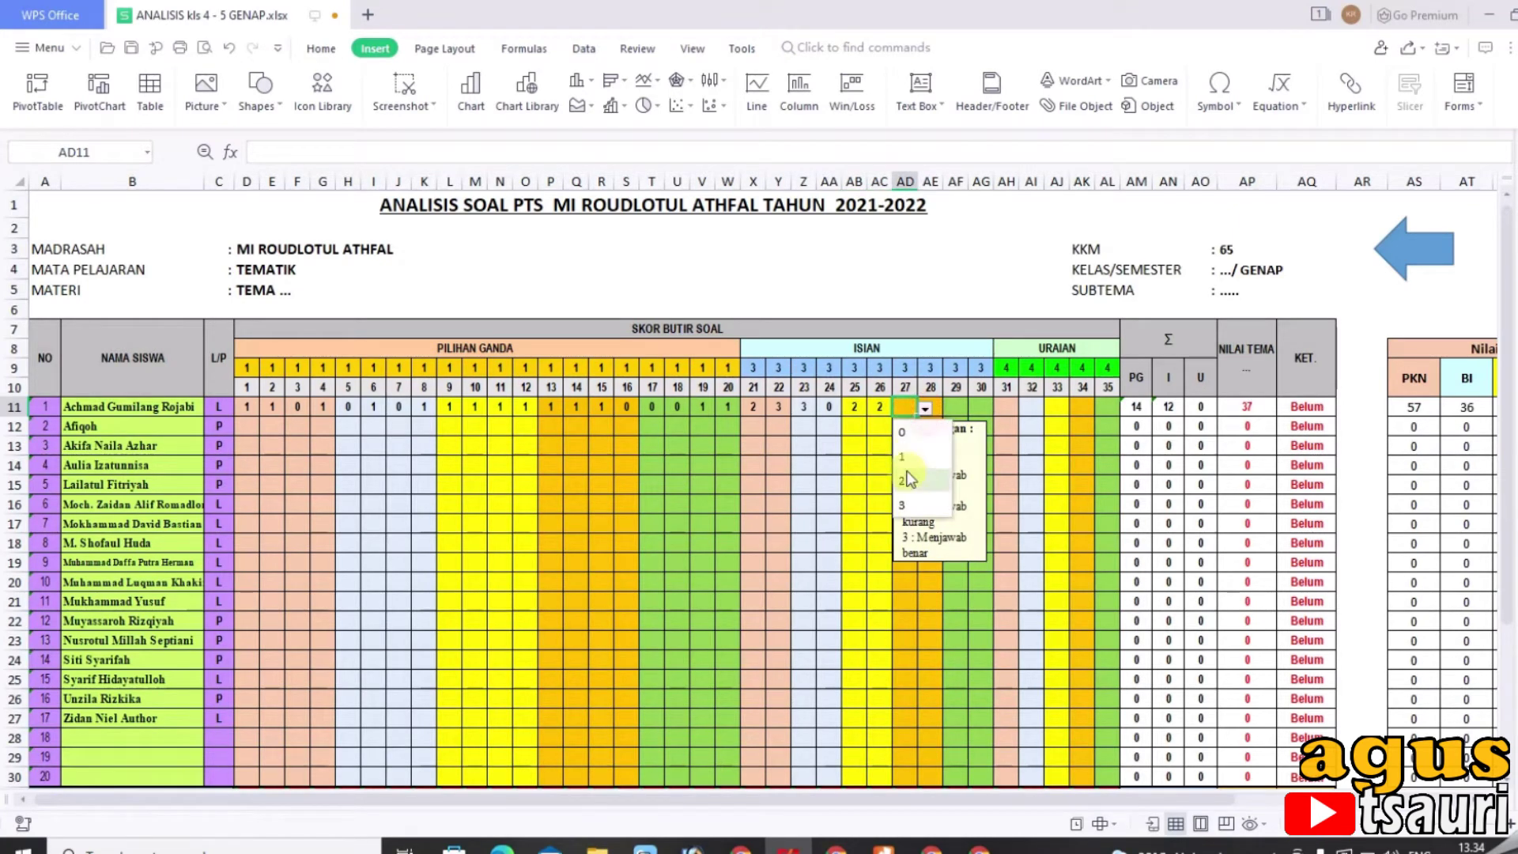
{"action": "left_click", "coordinate": [915, 504]}
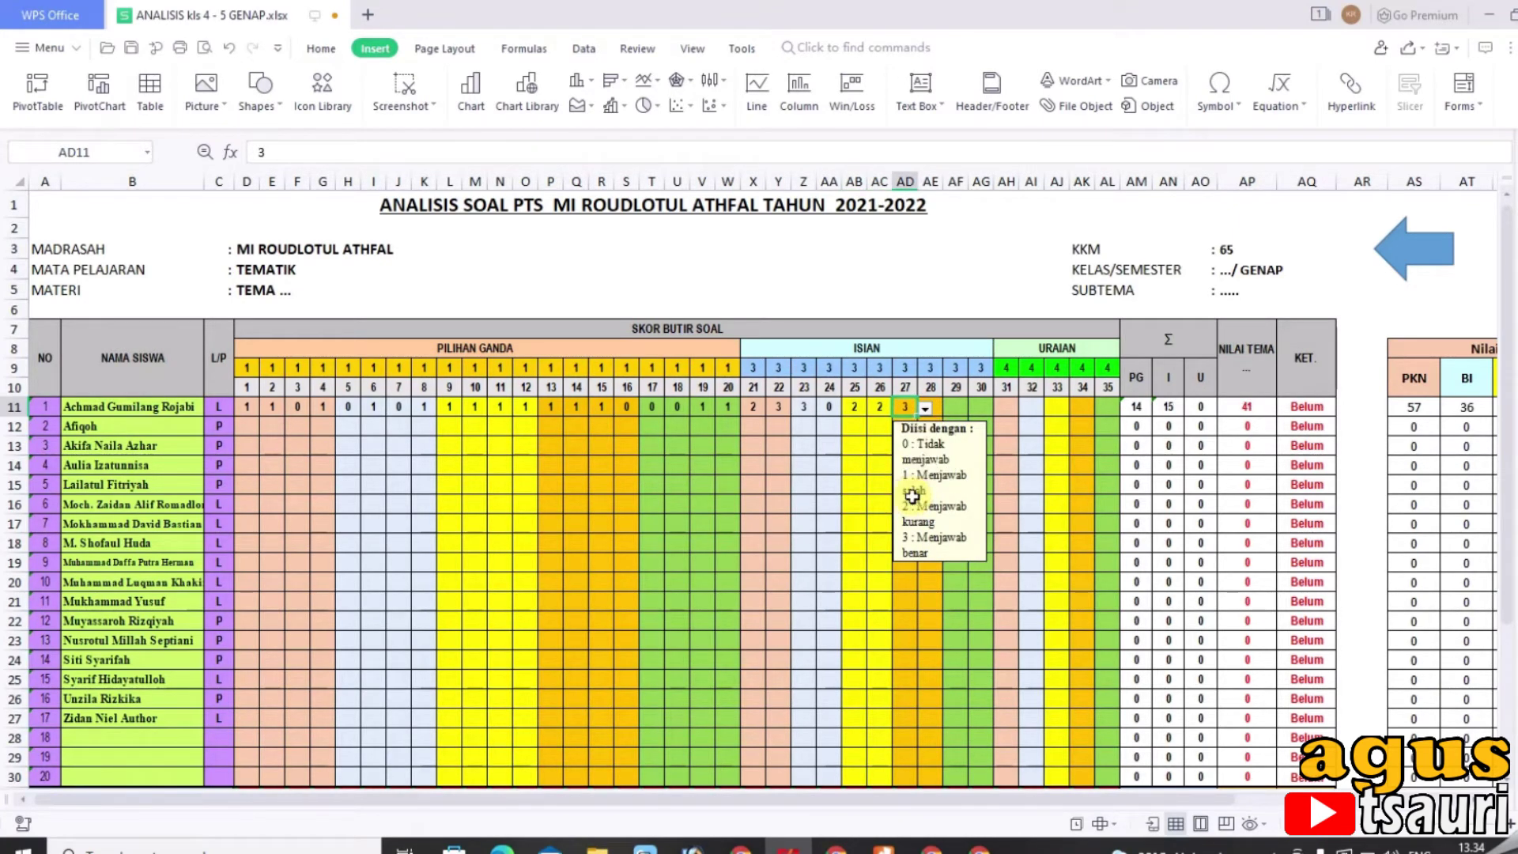
{"action": "left_click", "coordinate": [938, 407]}
{"action": "left_click", "coordinate": [955, 407]}
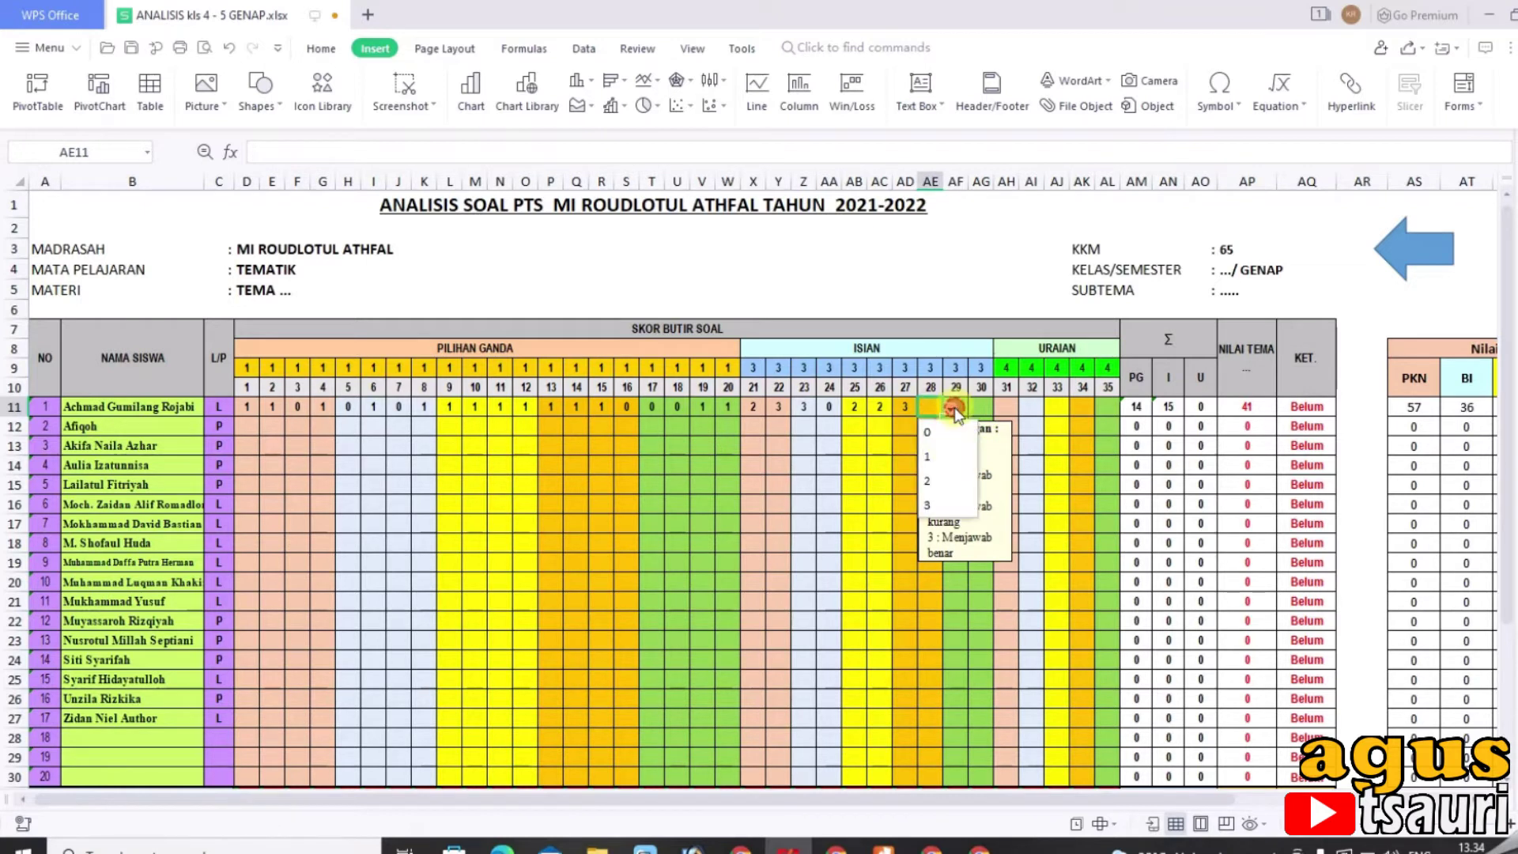
{"action": "left_click", "coordinate": [947, 447]}
- Score items 29 and 30 as 3 and 2, and move on to item 31
{"action": "left_click", "coordinate": [961, 409]}
{"action": "left_click", "coordinate": [975, 407]}
{"action": "left_click", "coordinate": [971, 504]}
{"action": "left_click", "coordinate": [979, 408]}
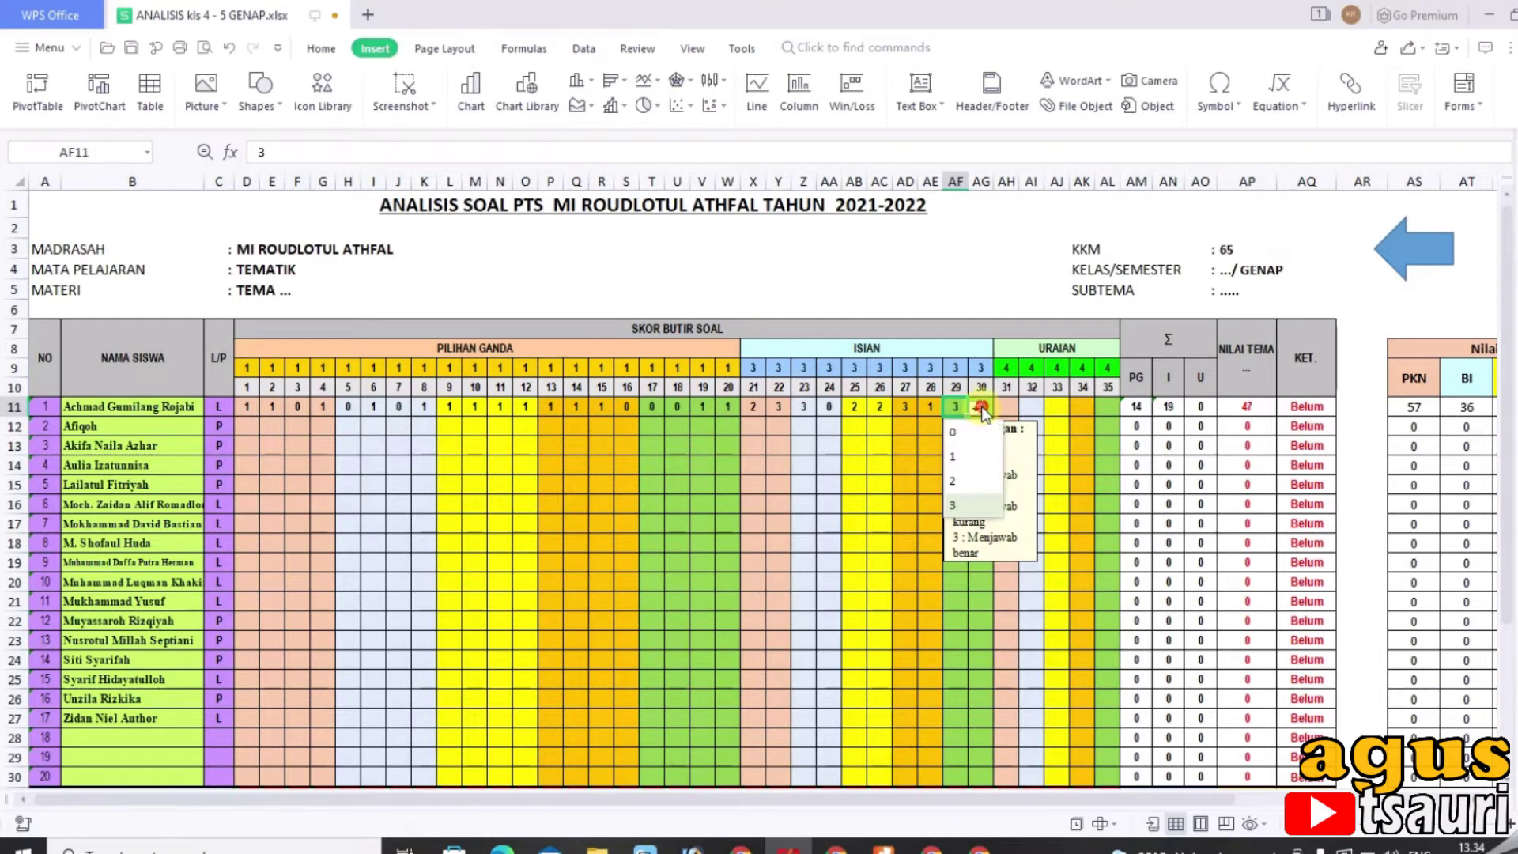
{"action": "left_click", "coordinate": [993, 404]}
{"action": "left_click", "coordinate": [994, 409]}
{"action": "left_click", "coordinate": [977, 481]}
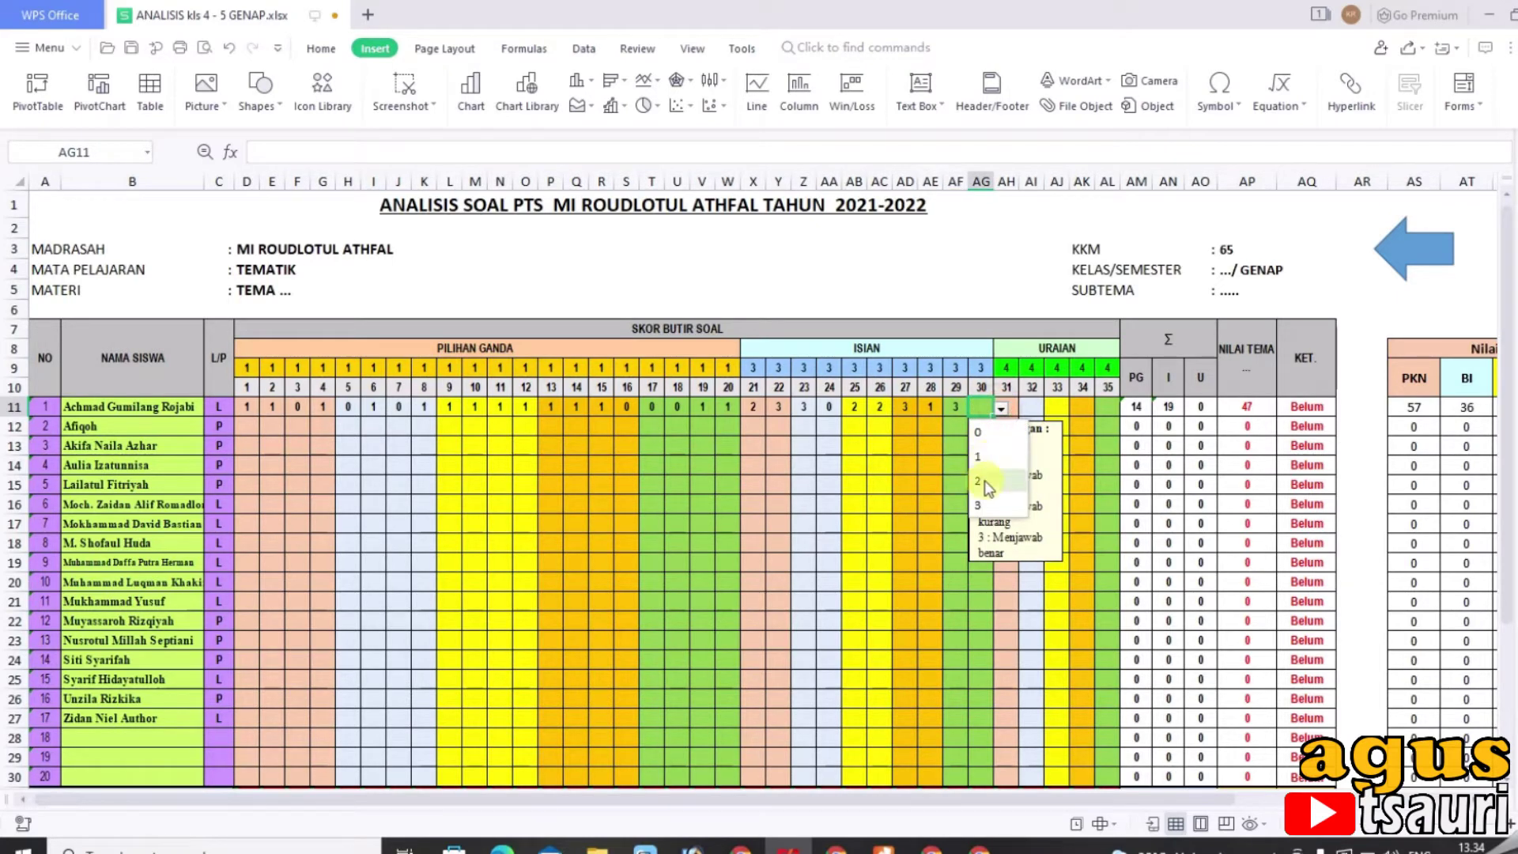
{"action": "left_click", "coordinate": [1006, 407]}
{"action": "left_click", "coordinate": [1026, 408]}
- Score Uraian items 31–33 as 1, 1 and 2
{"action": "left_click", "coordinate": [1003, 456]}
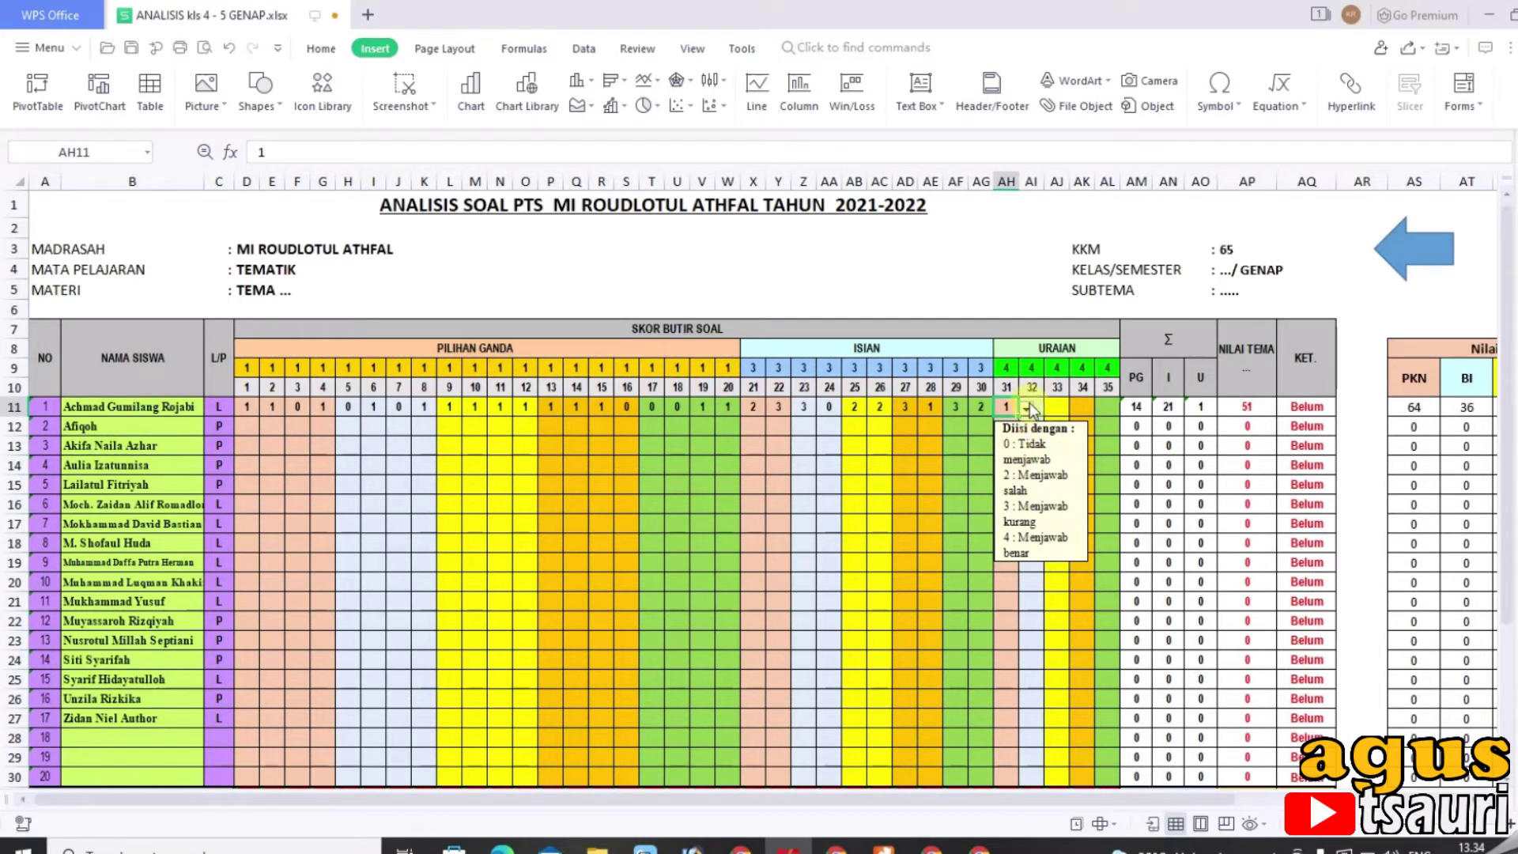
{"action": "left_click", "coordinate": [1028, 407]}
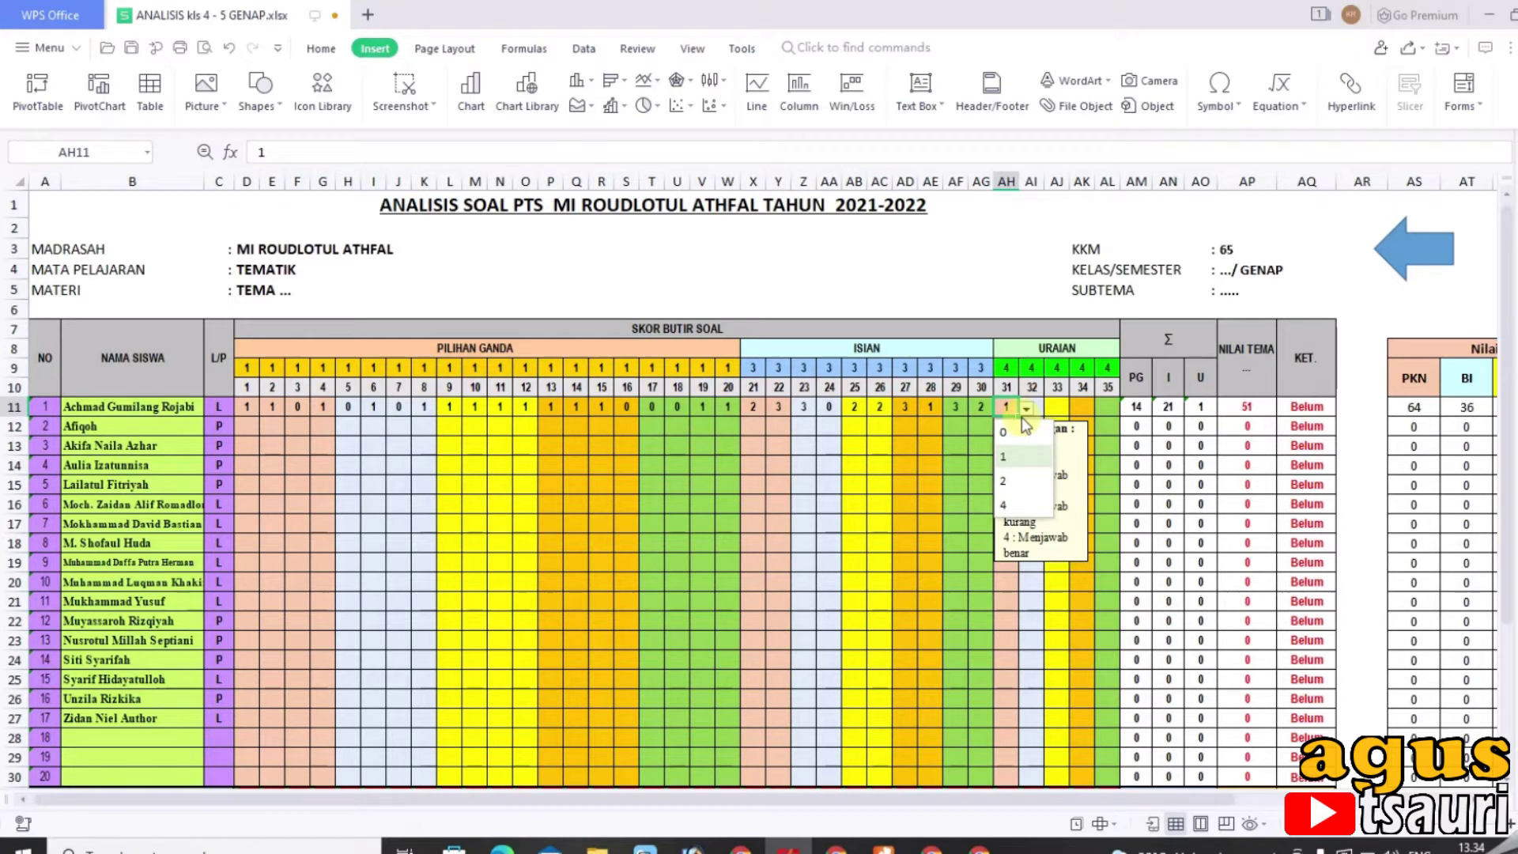
{"action": "left_click", "coordinate": [1017, 459]}
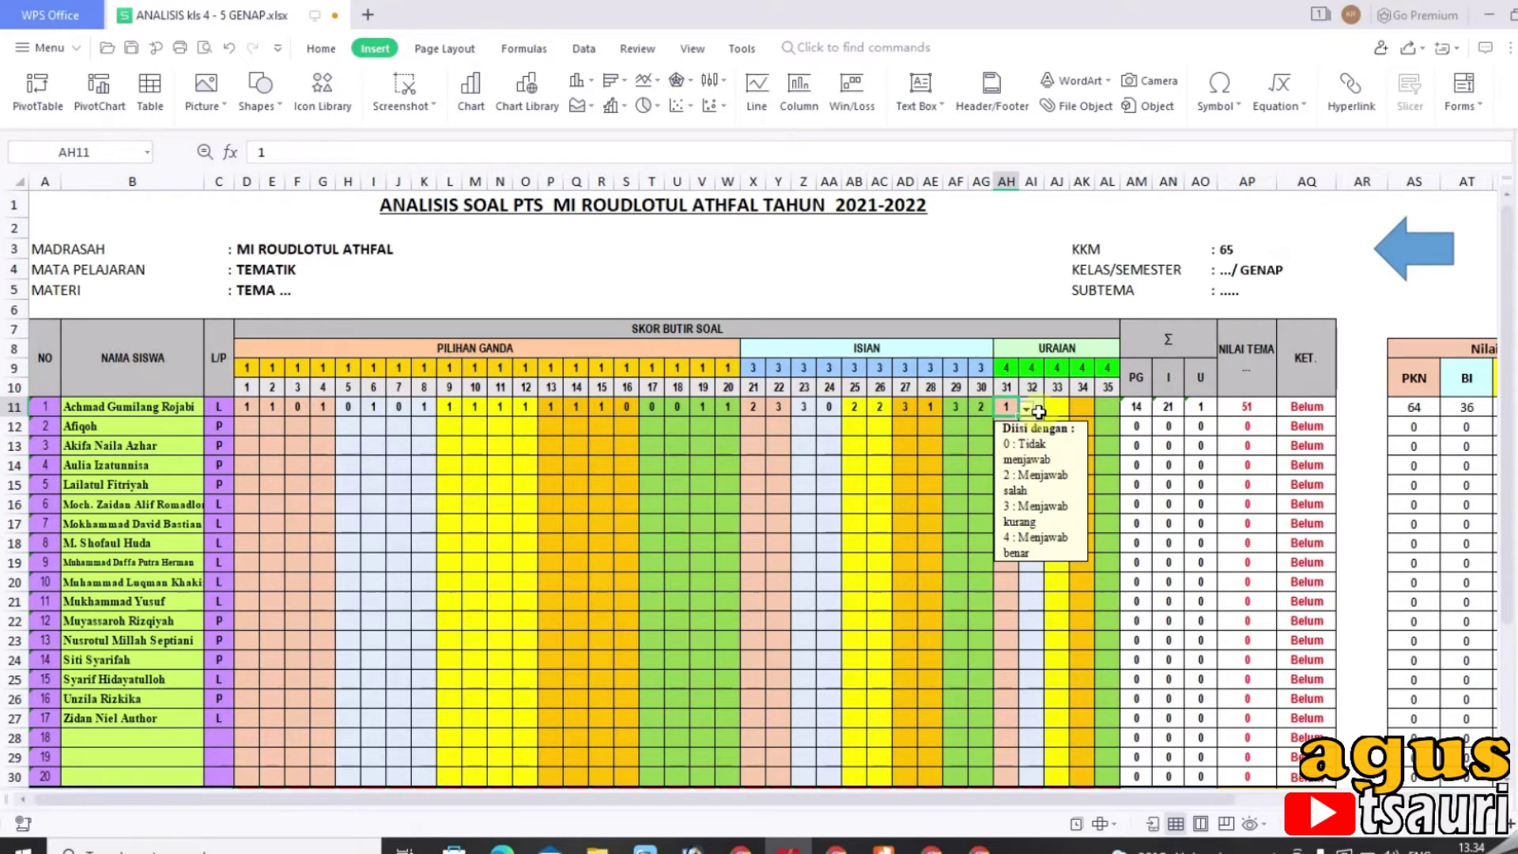
{"action": "left_click", "coordinate": [1040, 411]}
{"action": "left_click", "coordinate": [1053, 408]}
{"action": "left_click", "coordinate": [1040, 453]}
{"action": "left_click", "coordinate": [1072, 410]}
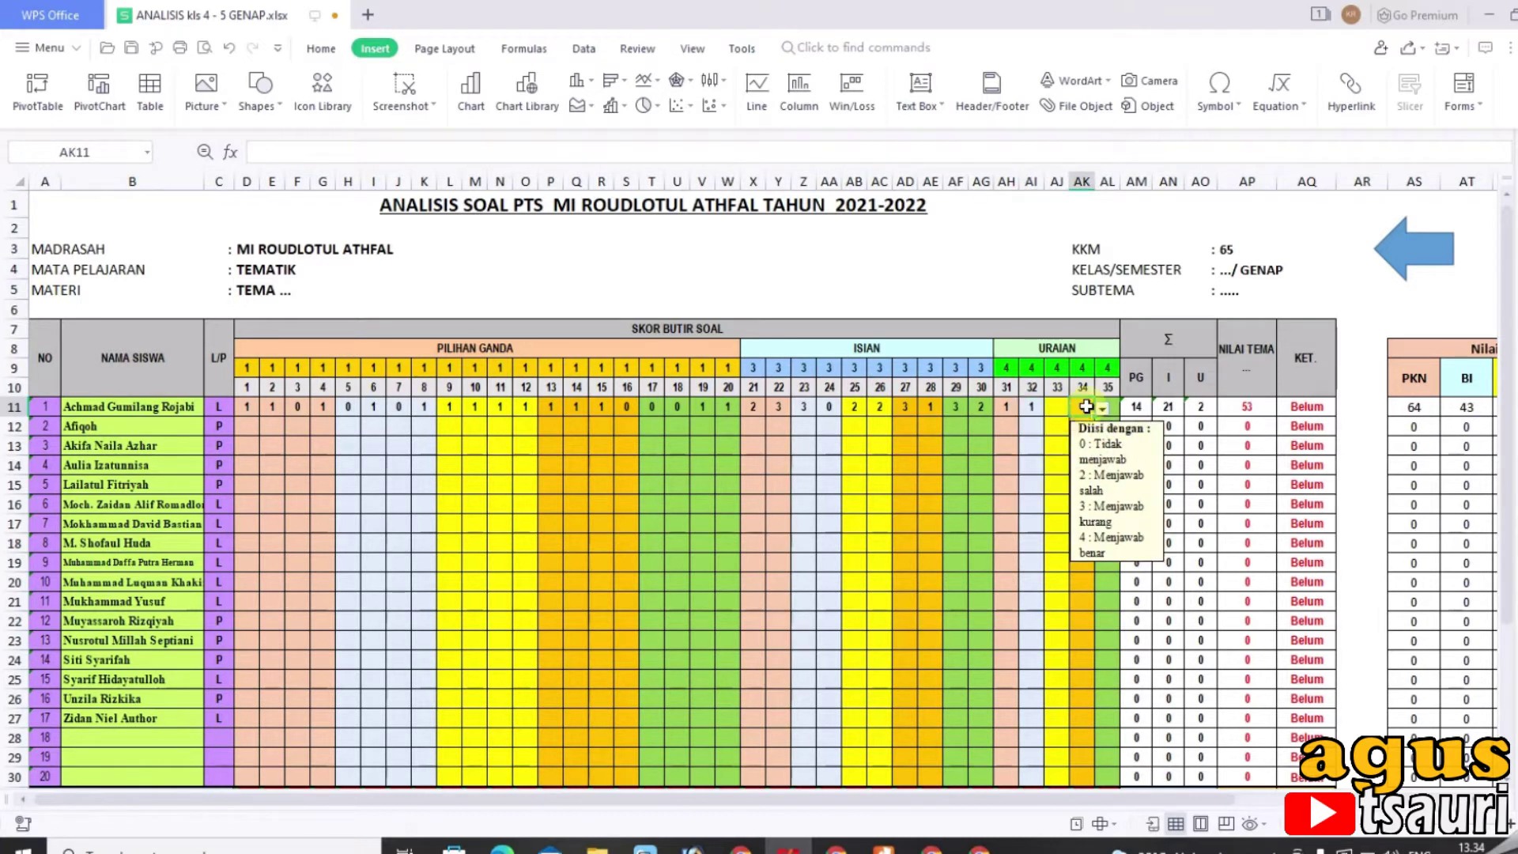
{"action": "left_click", "coordinate": [1056, 407]}
{"action": "left_click", "coordinate": [1077, 408]}
{"action": "left_click", "coordinate": [1051, 484]}
- Give item 34 a score of 2 and item 35 the full score of 4
{"action": "left_click", "coordinate": [1091, 406]}
{"action": "left_click", "coordinate": [1107, 408]}
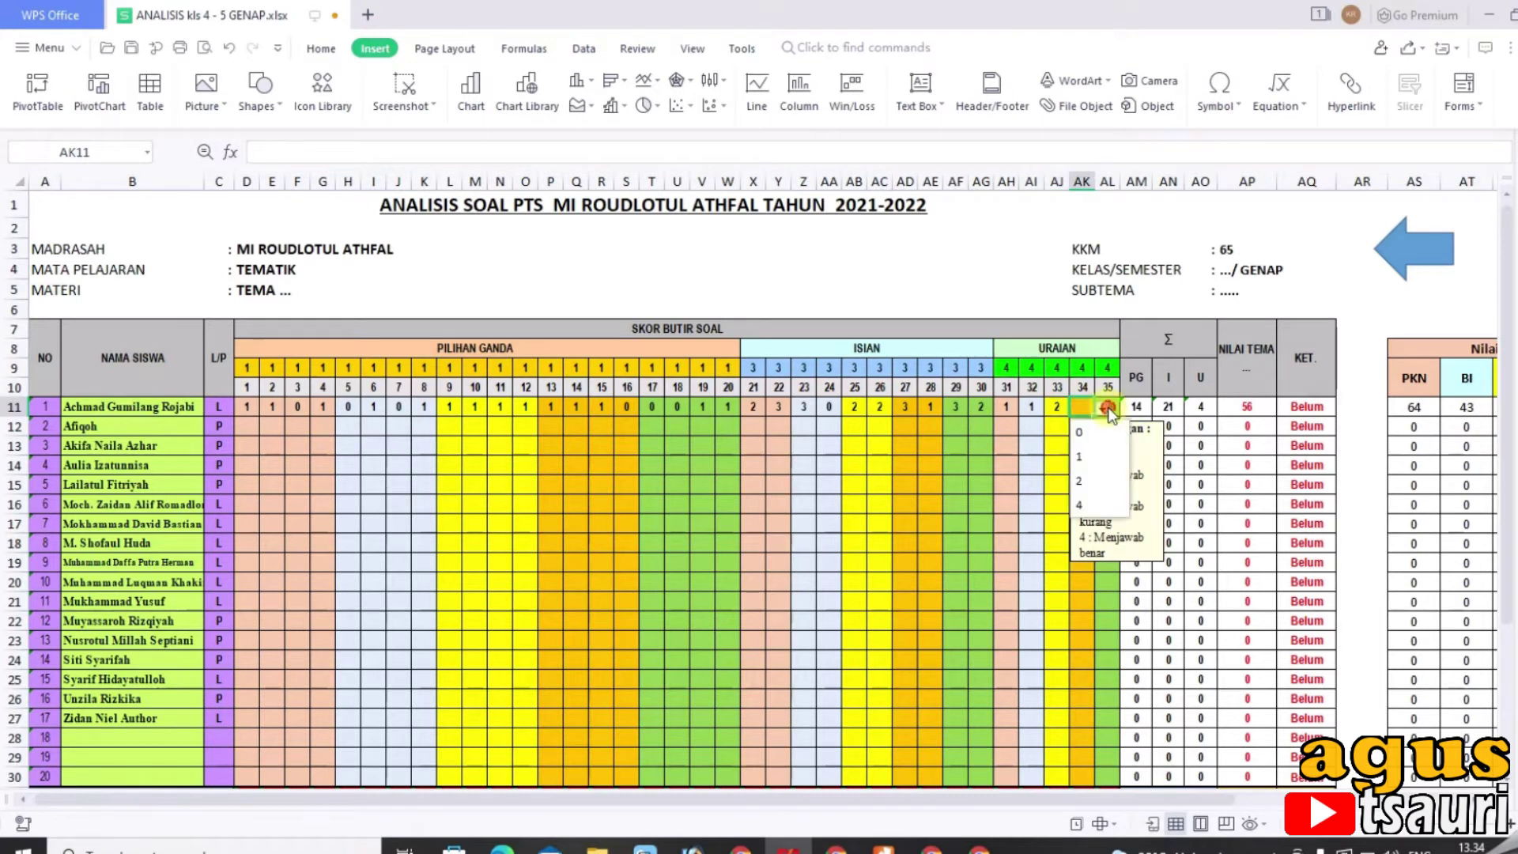
{"action": "left_click", "coordinate": [1095, 476]}
{"action": "left_click", "coordinate": [1106, 406]}
{"action": "left_click", "coordinate": [1127, 408]}
{"action": "left_click", "coordinate": [1108, 501]}
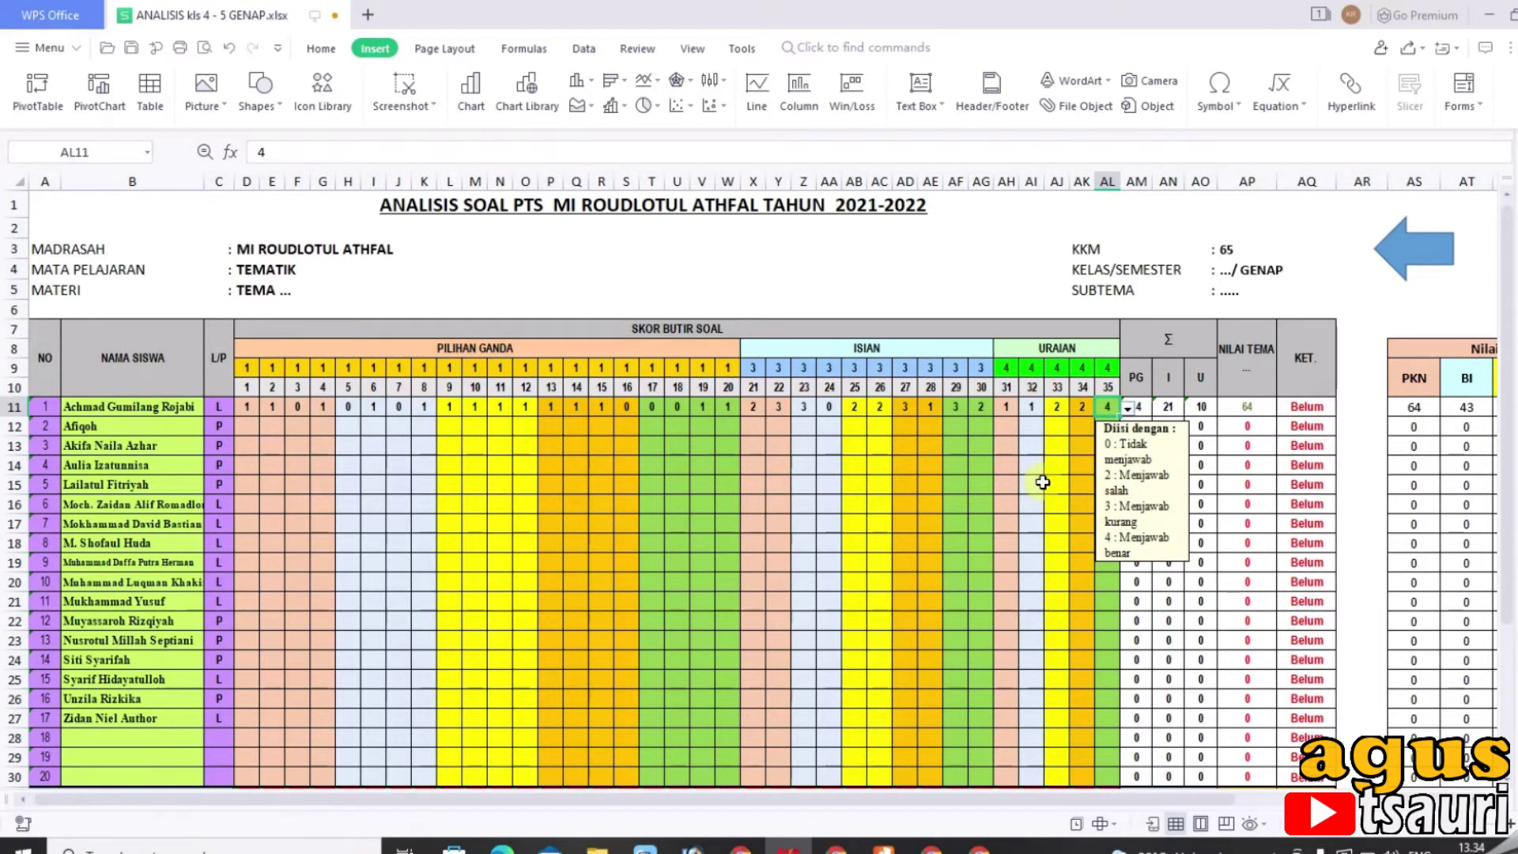
{"action": "left_click", "coordinate": [1031, 484]}
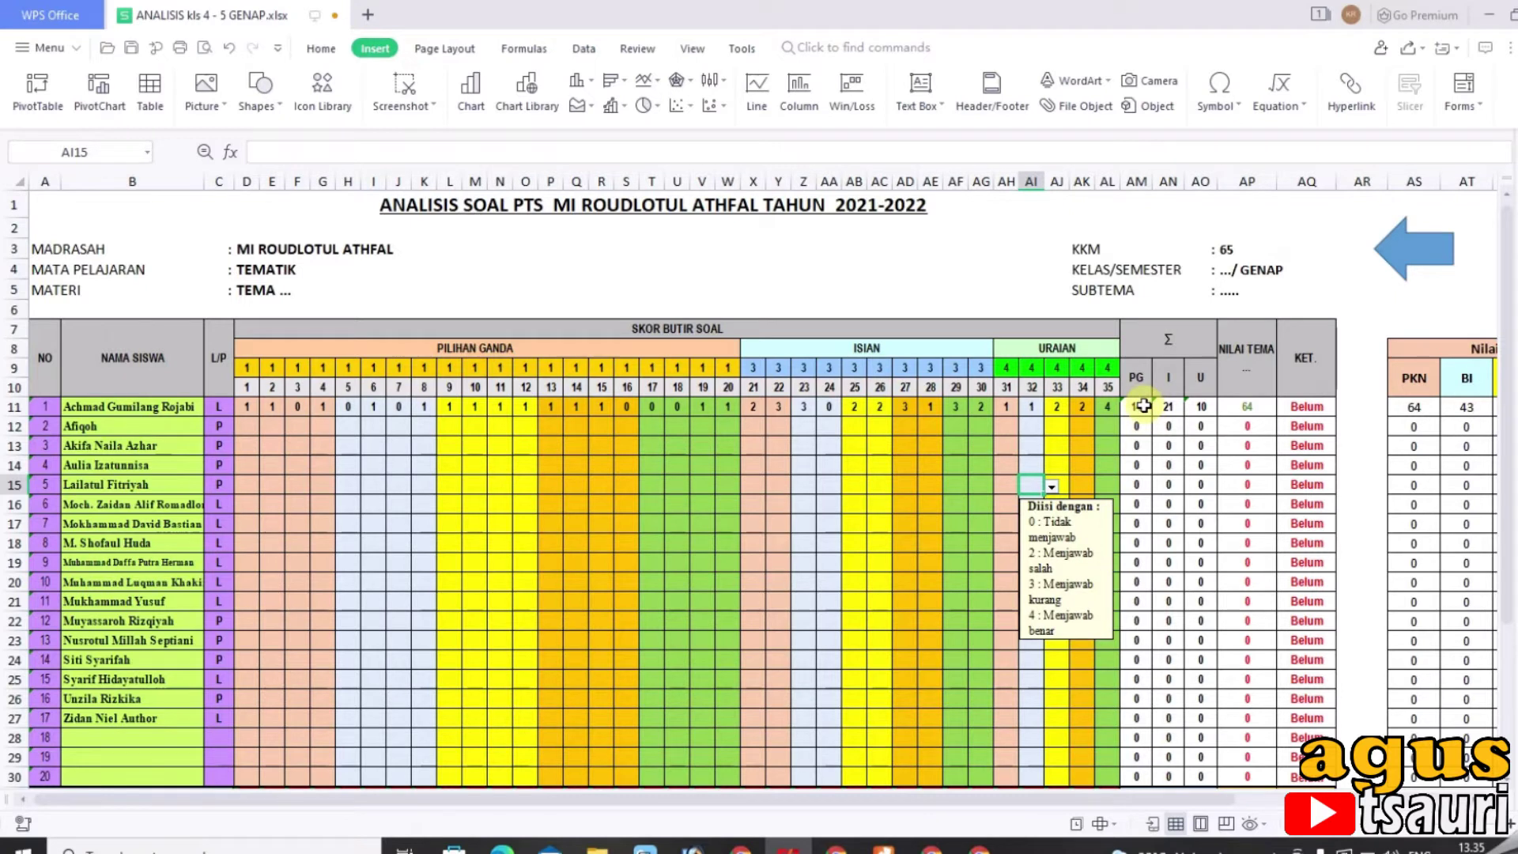
- Inspect the PG, I, U and theme-score formulas in AM11–AP11, then return to the menu sheet
{"action": "left_click", "coordinate": [1138, 408]}
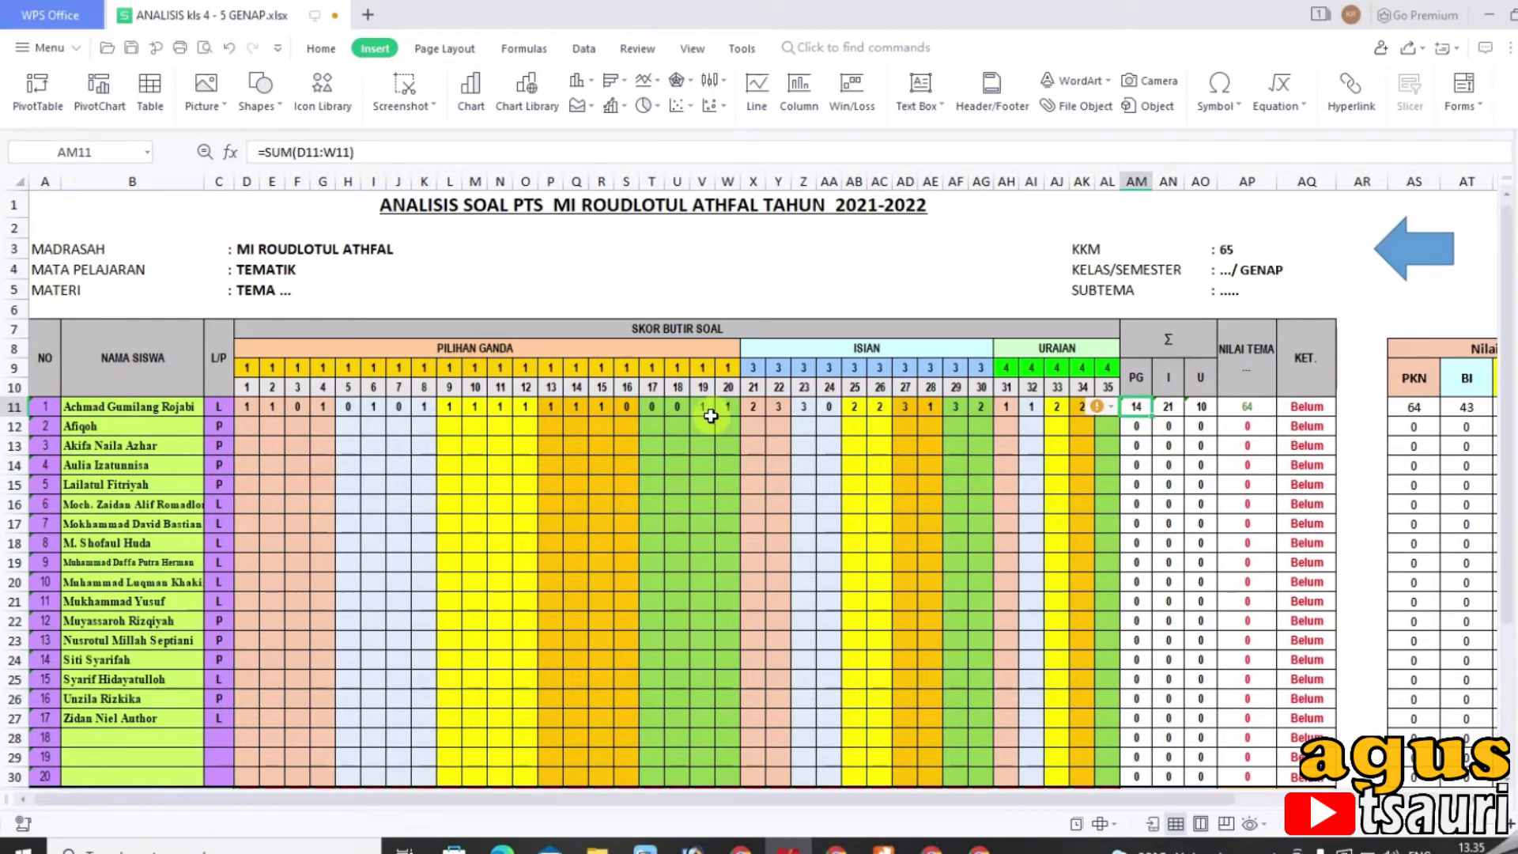
{"action": "left_click", "coordinate": [1177, 409]}
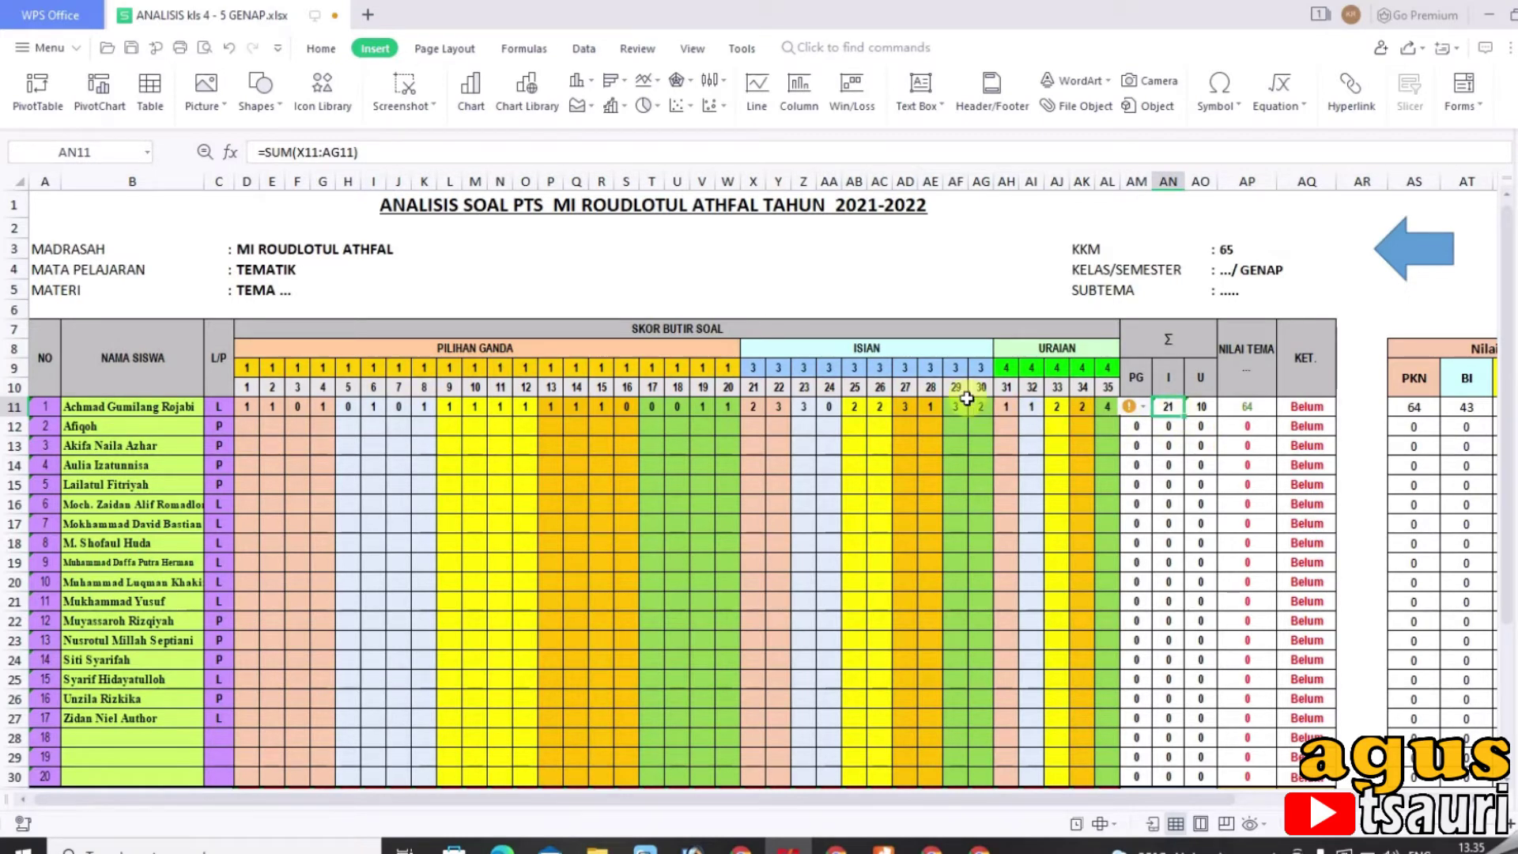
{"action": "left_click", "coordinate": [1204, 407]}
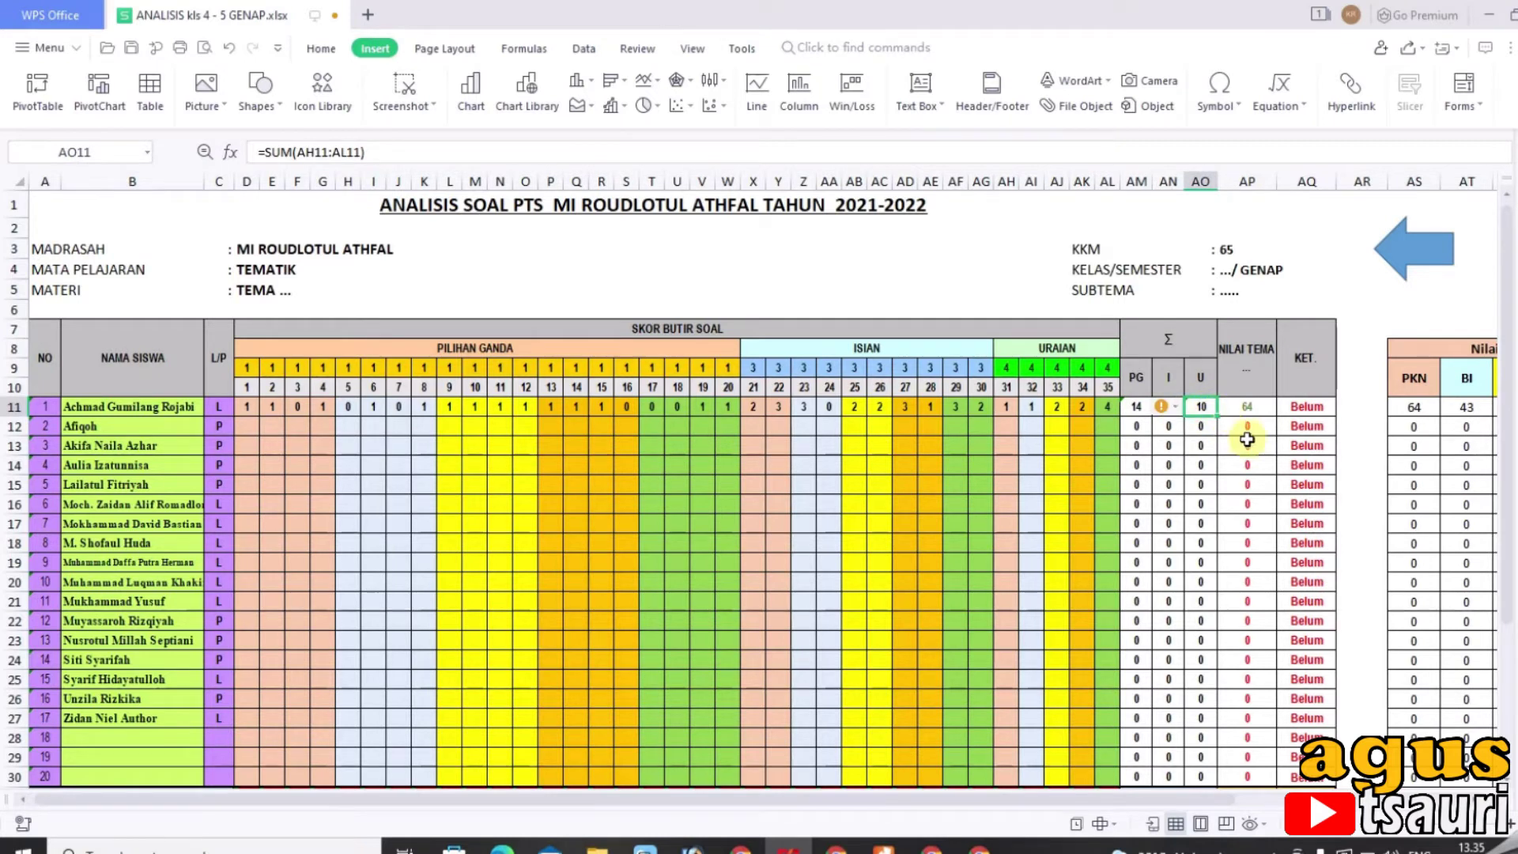
{"action": "left_click", "coordinate": [1247, 410]}
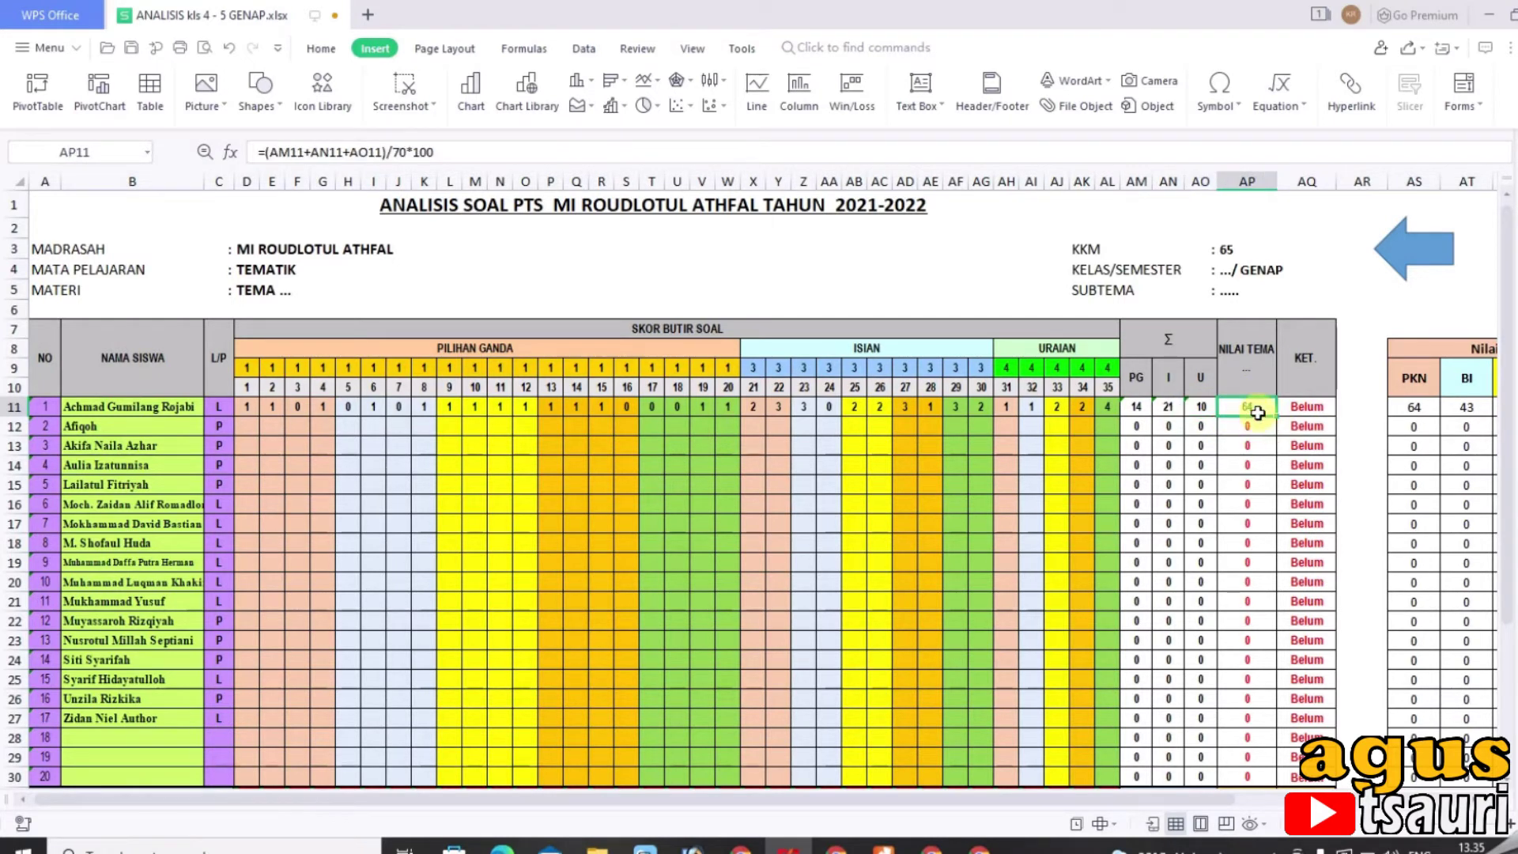
{"action": "left_click", "coordinate": [1389, 264]}
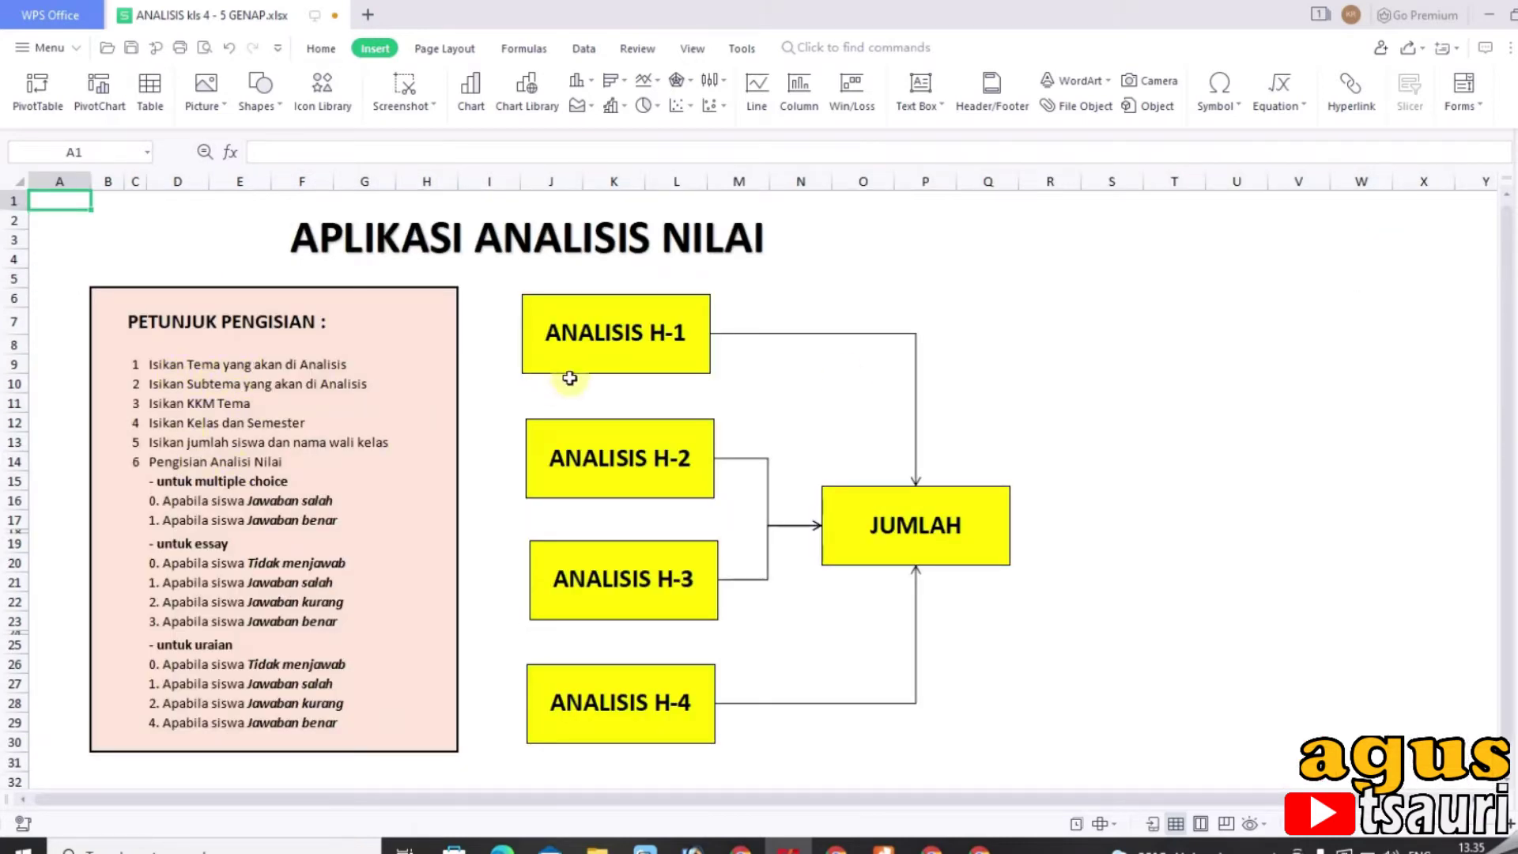
- Open the ANALISIS H-1 sheet and set the theme in D5 to TEMA 5
{"action": "left_click", "coordinate": [594, 359]}
{"action": "left_click", "coordinate": [263, 291]}
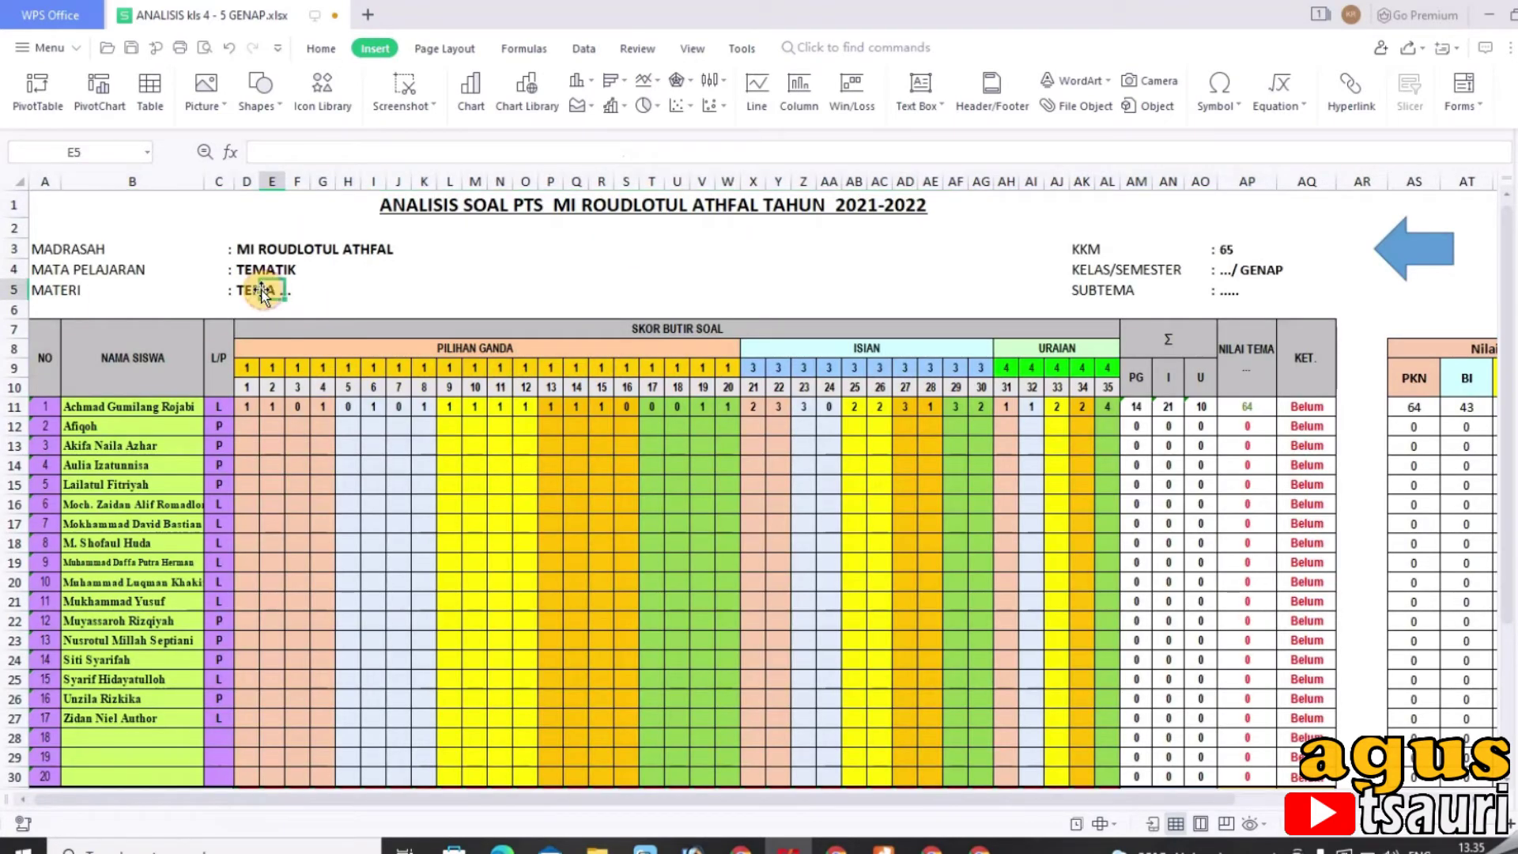
{"action": "double_click", "coordinate": [301, 153]}
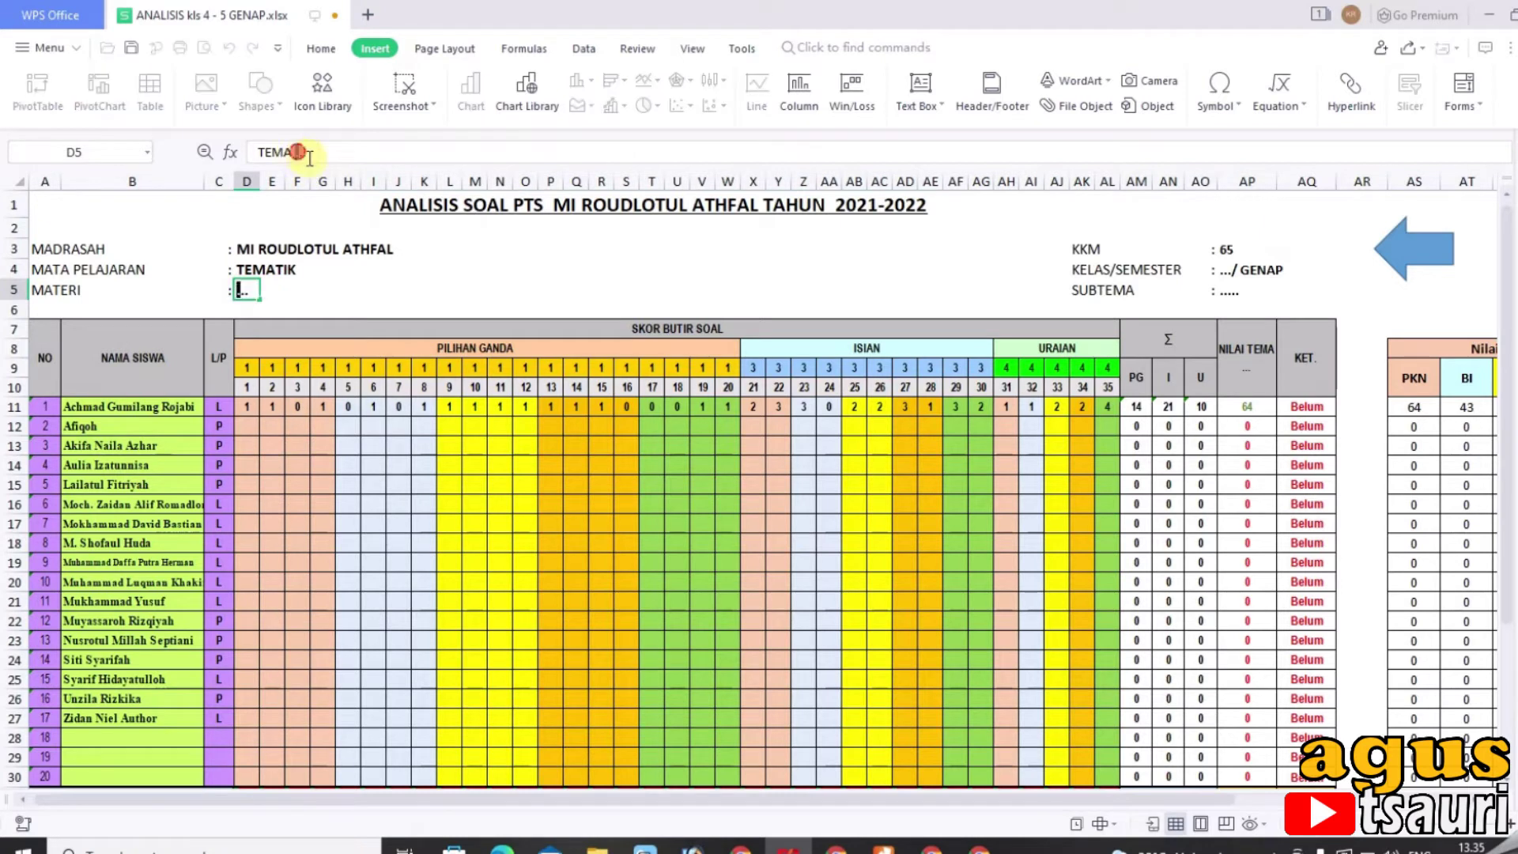
{"action": "type", "text": "5"}
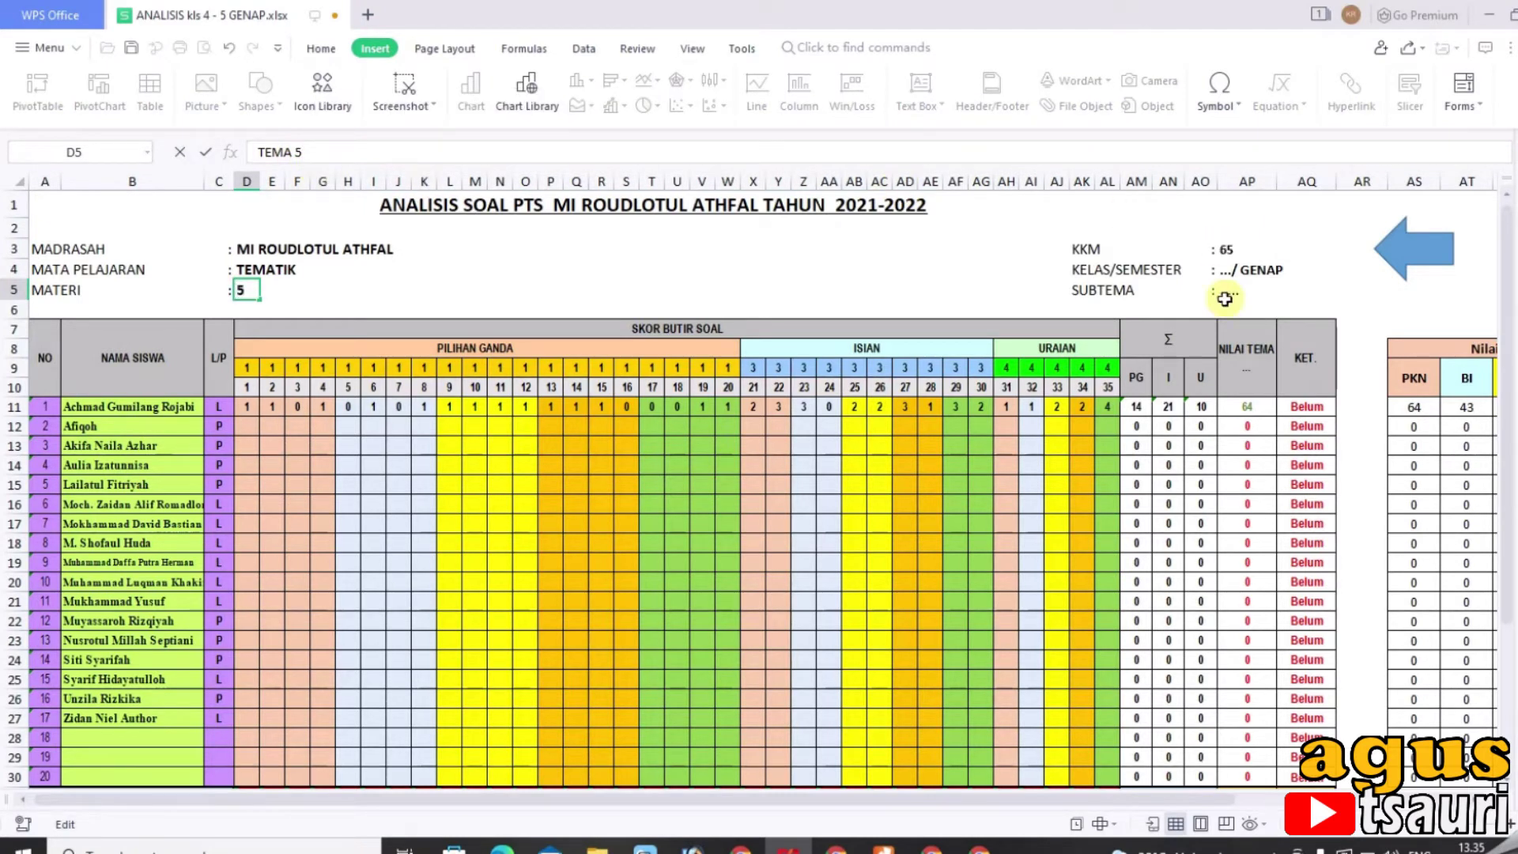
{"action": "left_click", "coordinate": [1228, 253]}
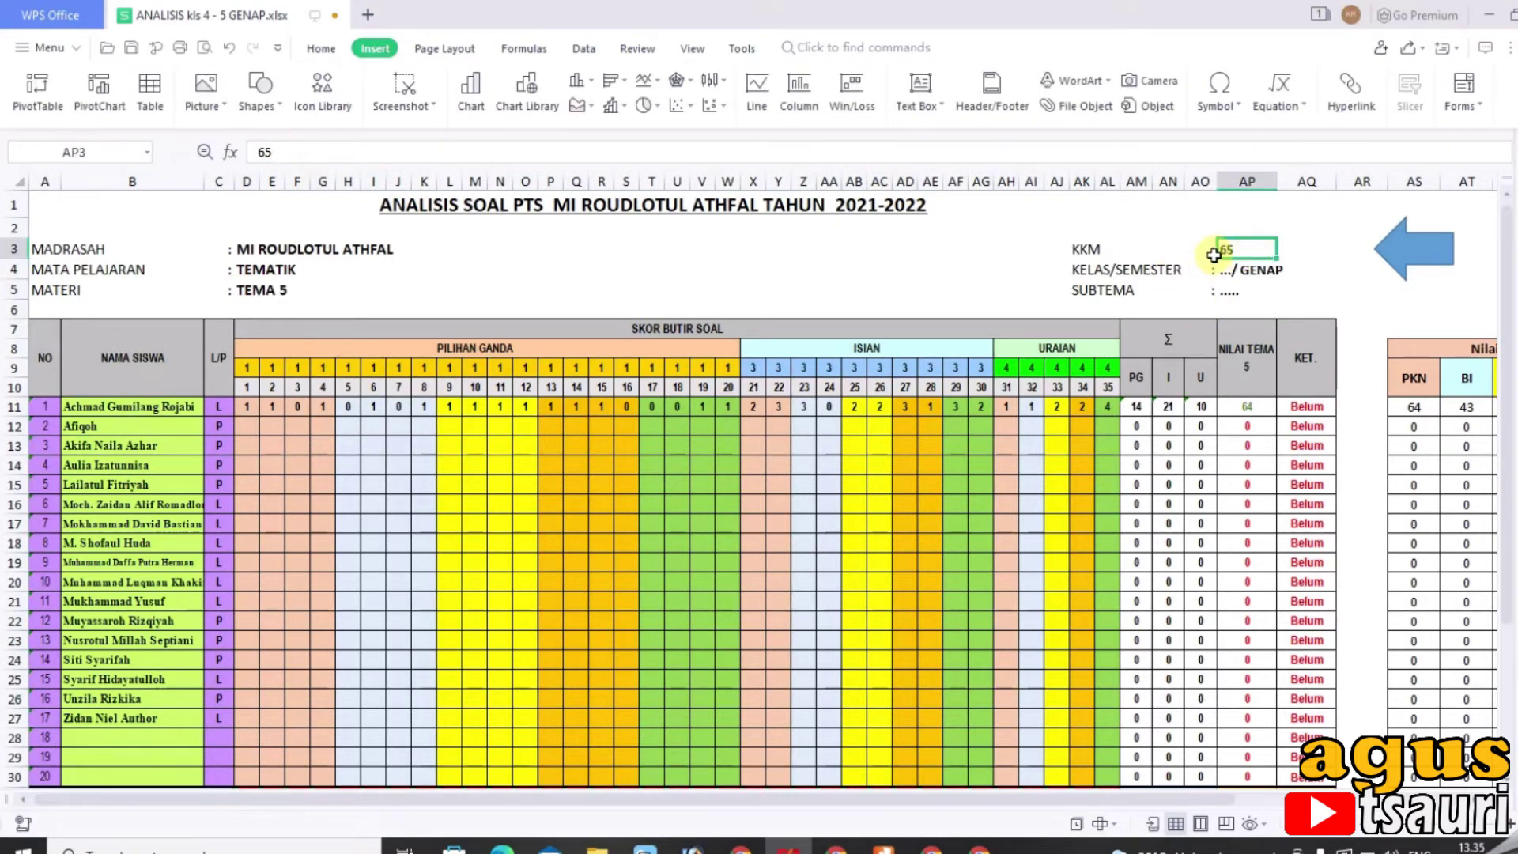
- Set the class entry in AP4 to 5/ GENAP and the subtema in AP5 to SUBTEMA 3
{"action": "left_click", "coordinate": [1226, 271]}
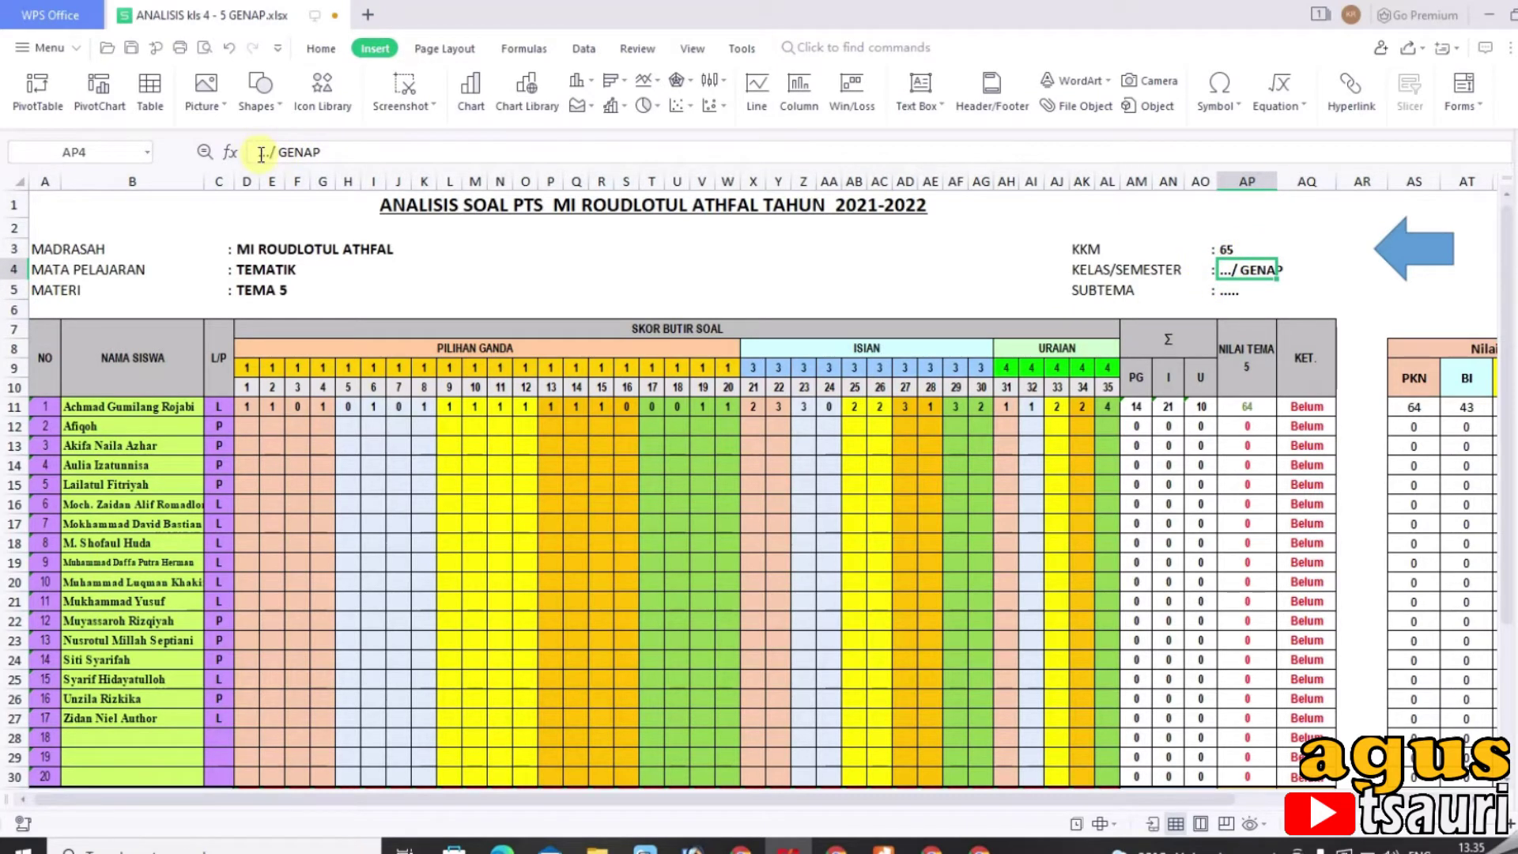
{"action": "left_click_drag", "start_coordinate": [259, 153], "coordinate": [271, 153]}
{"action": "type", "text": "5"}
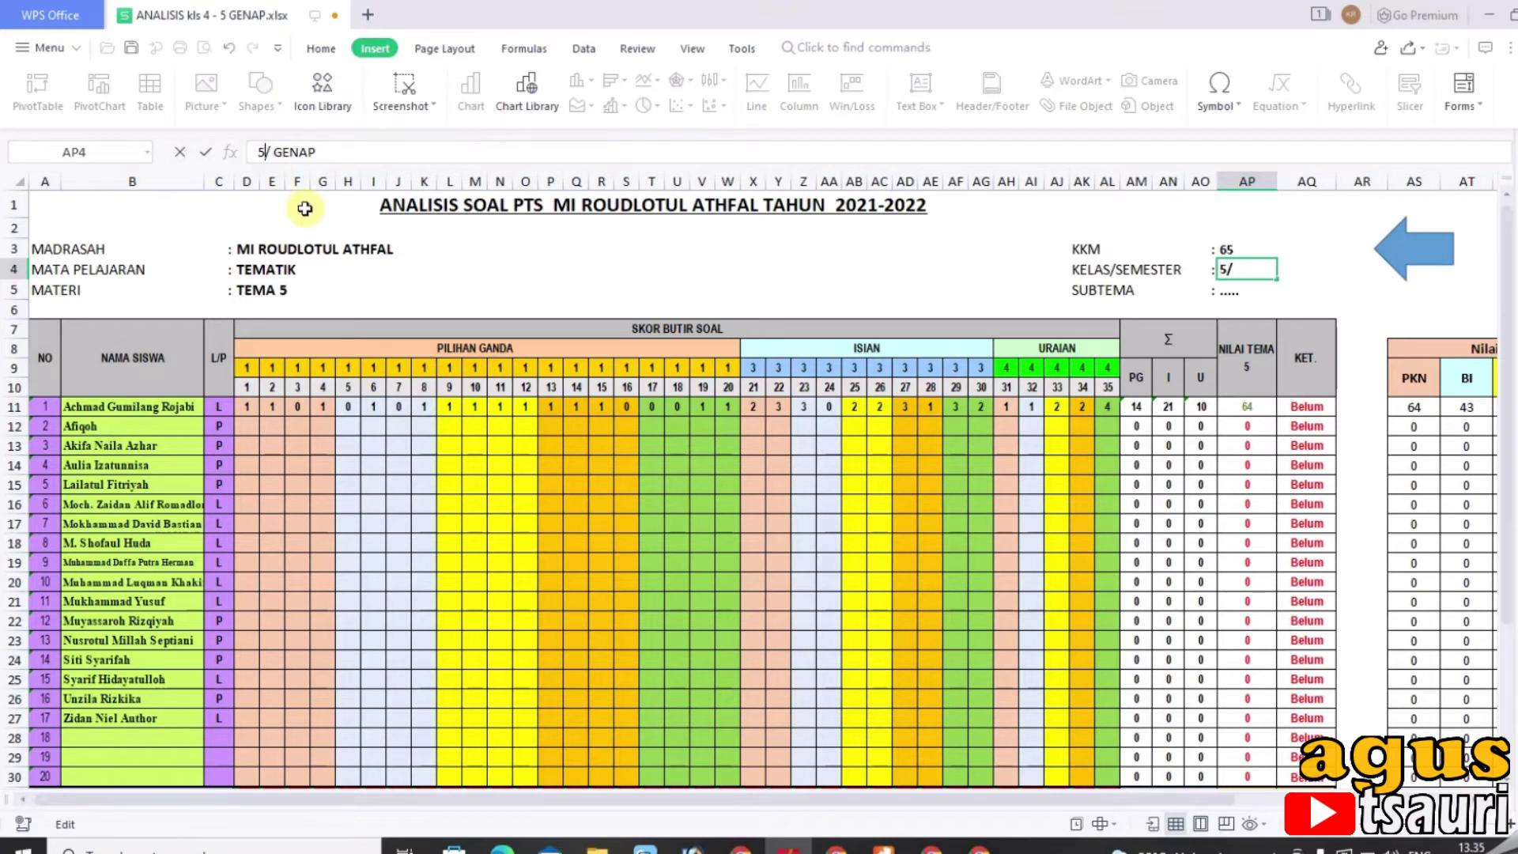
{"action": "left_click", "coordinate": [1230, 291]}
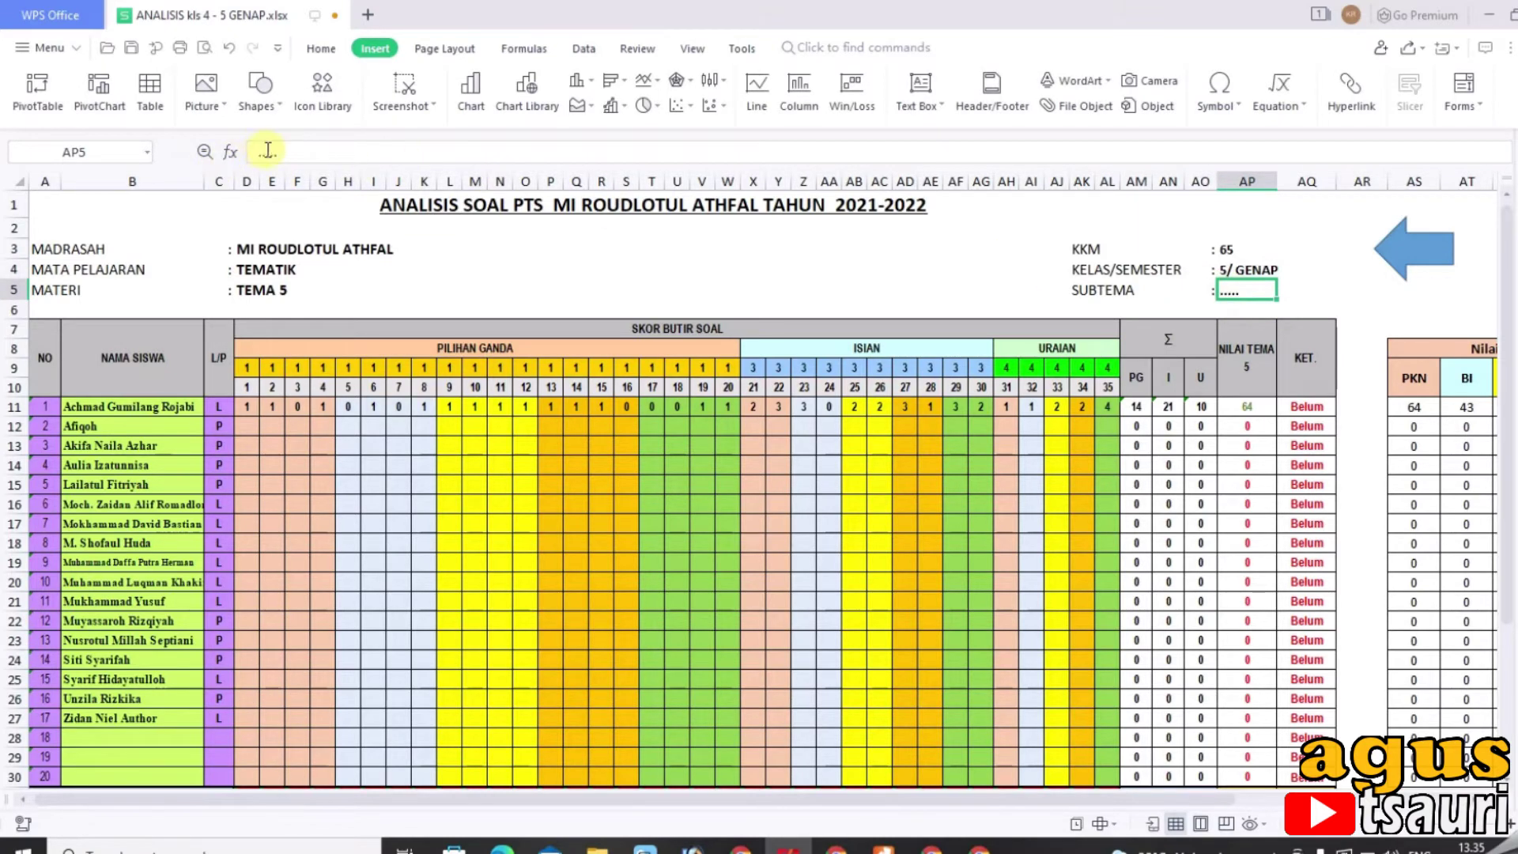
{"action": "left_click_drag", "start_coordinate": [259, 153], "coordinate": [277, 155]}
{"action": "type", "text": "SUBTEMA"}
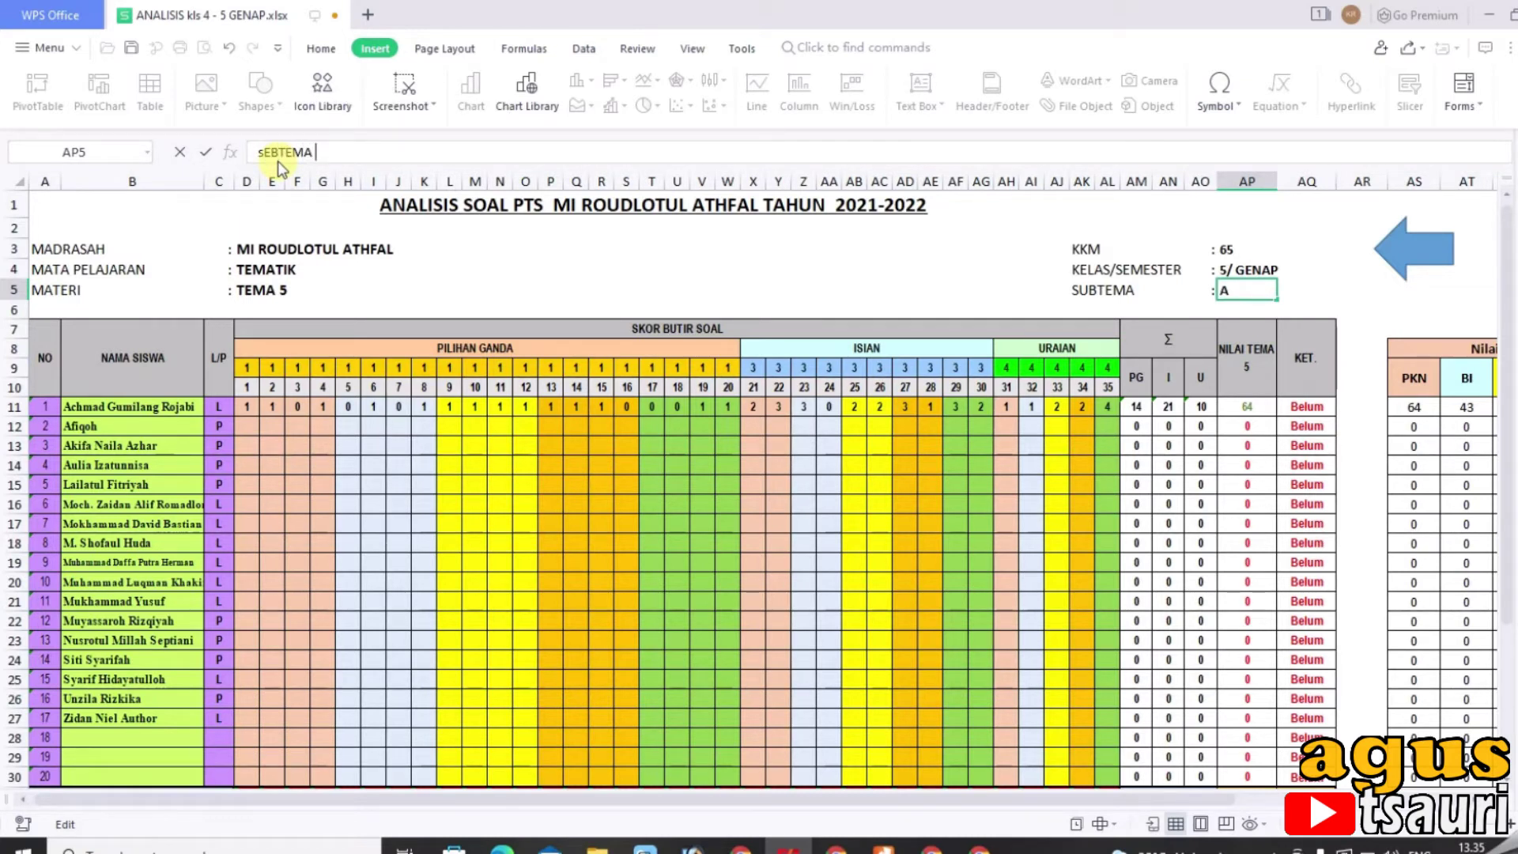
{"action": "double_click", "coordinate": [271, 151]}
{"action": "left_click", "coordinate": [248, 149]}
{"action": "left_click", "coordinate": [448, 248]}
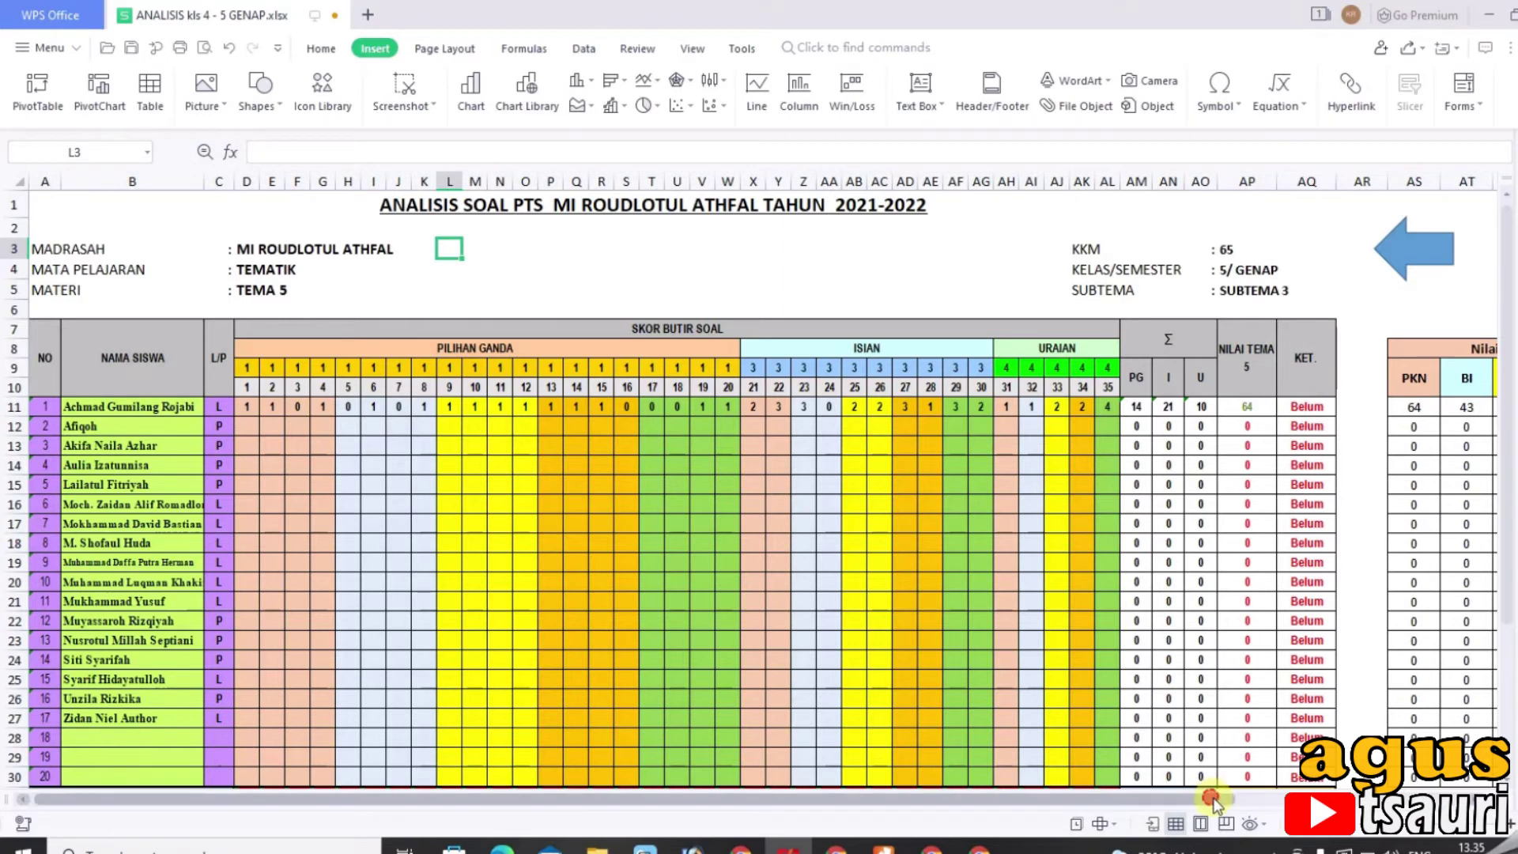
{"action": "left_click_drag", "start_coordinate": [1217, 799], "coordinate": [1423, 798]}
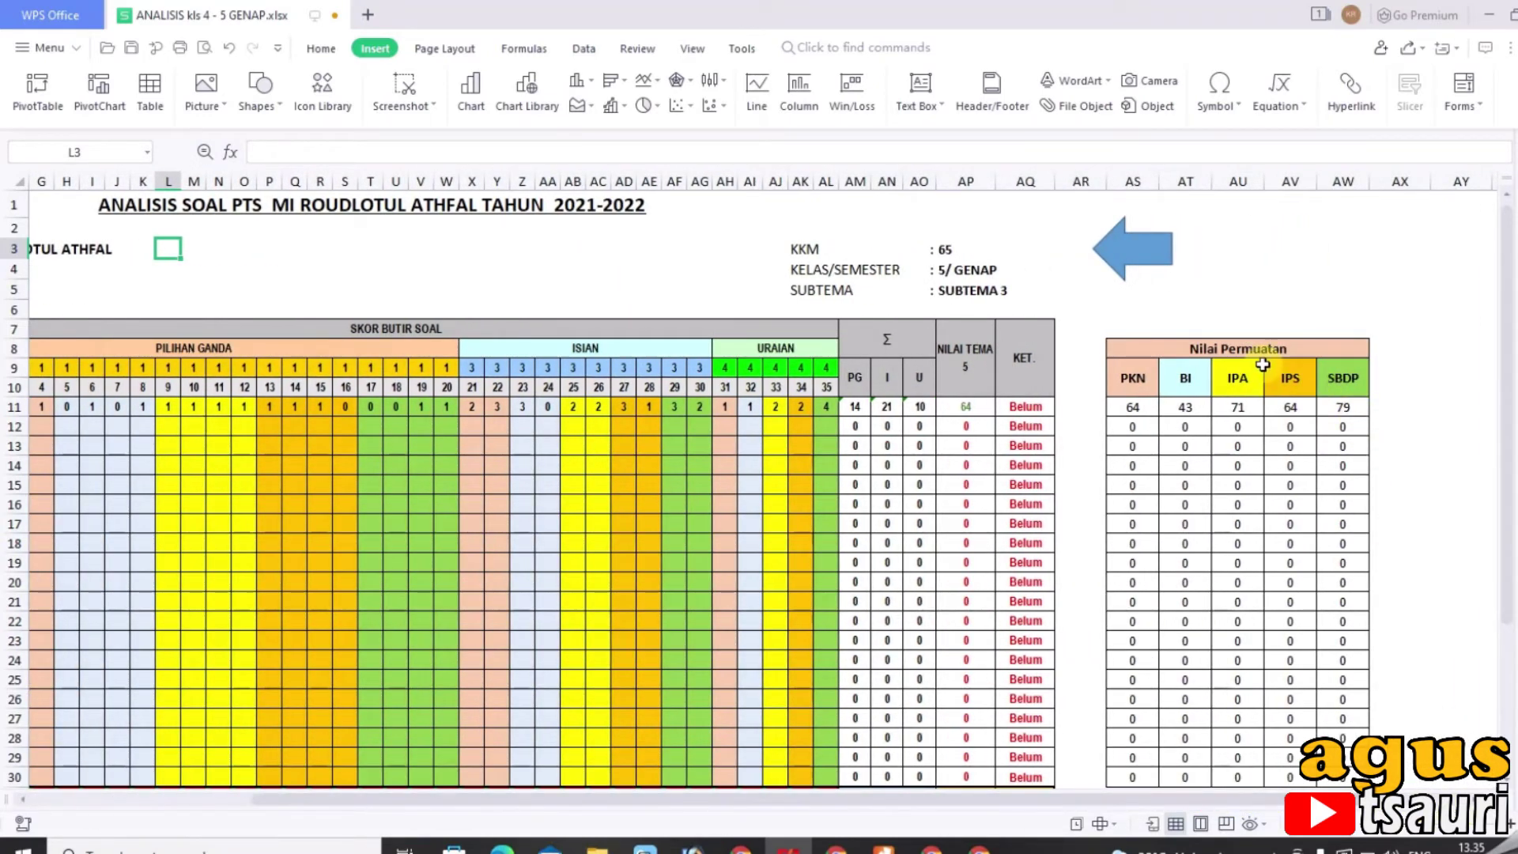
{"action": "left_click_drag", "start_coordinate": [1139, 347], "coordinate": [1133, 411]}
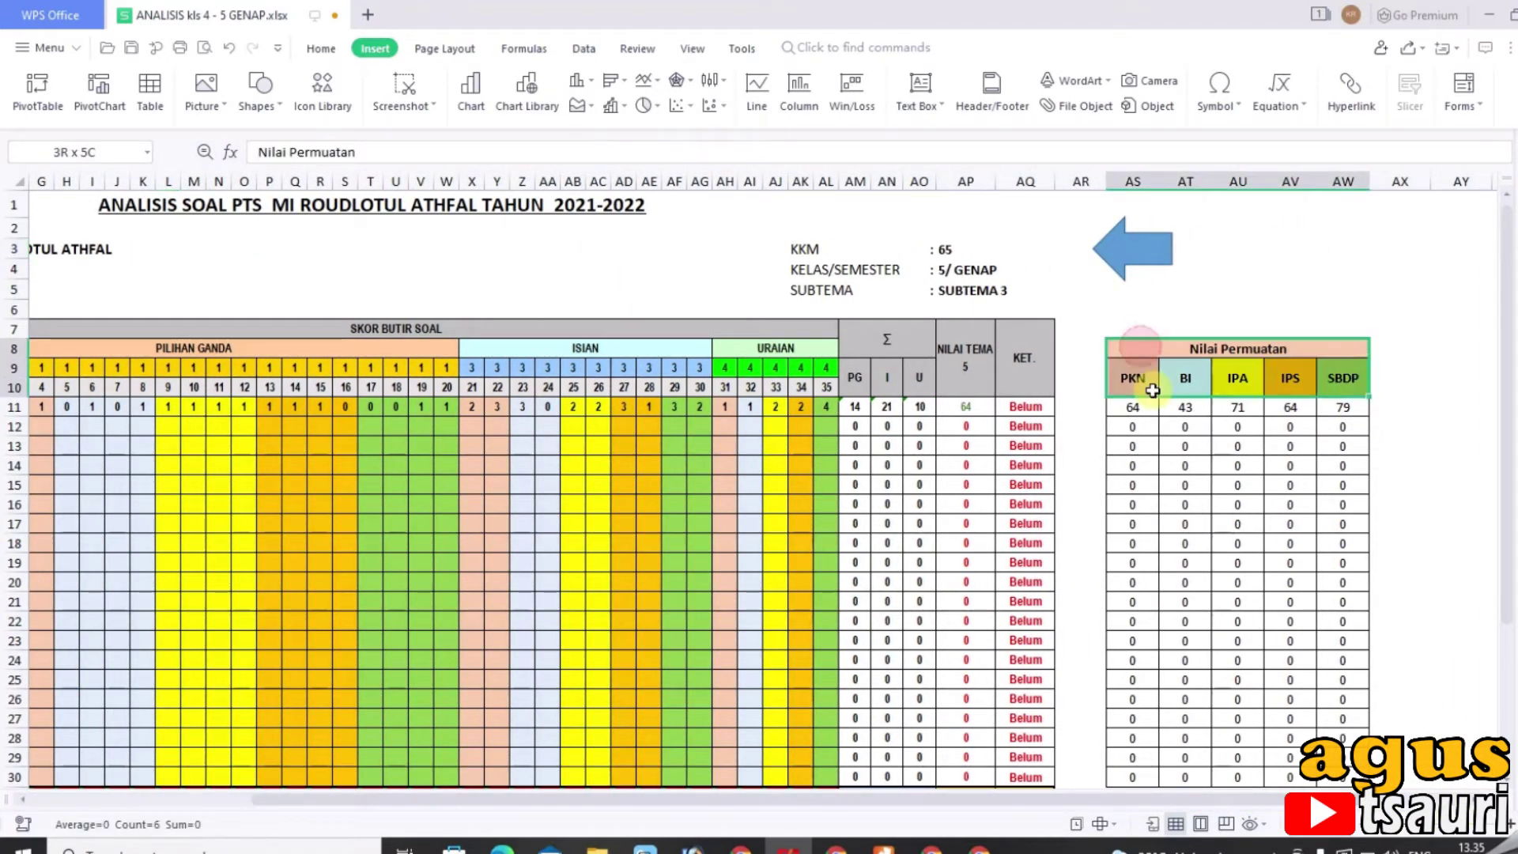
{"action": "left_click", "coordinate": [1133, 408]}
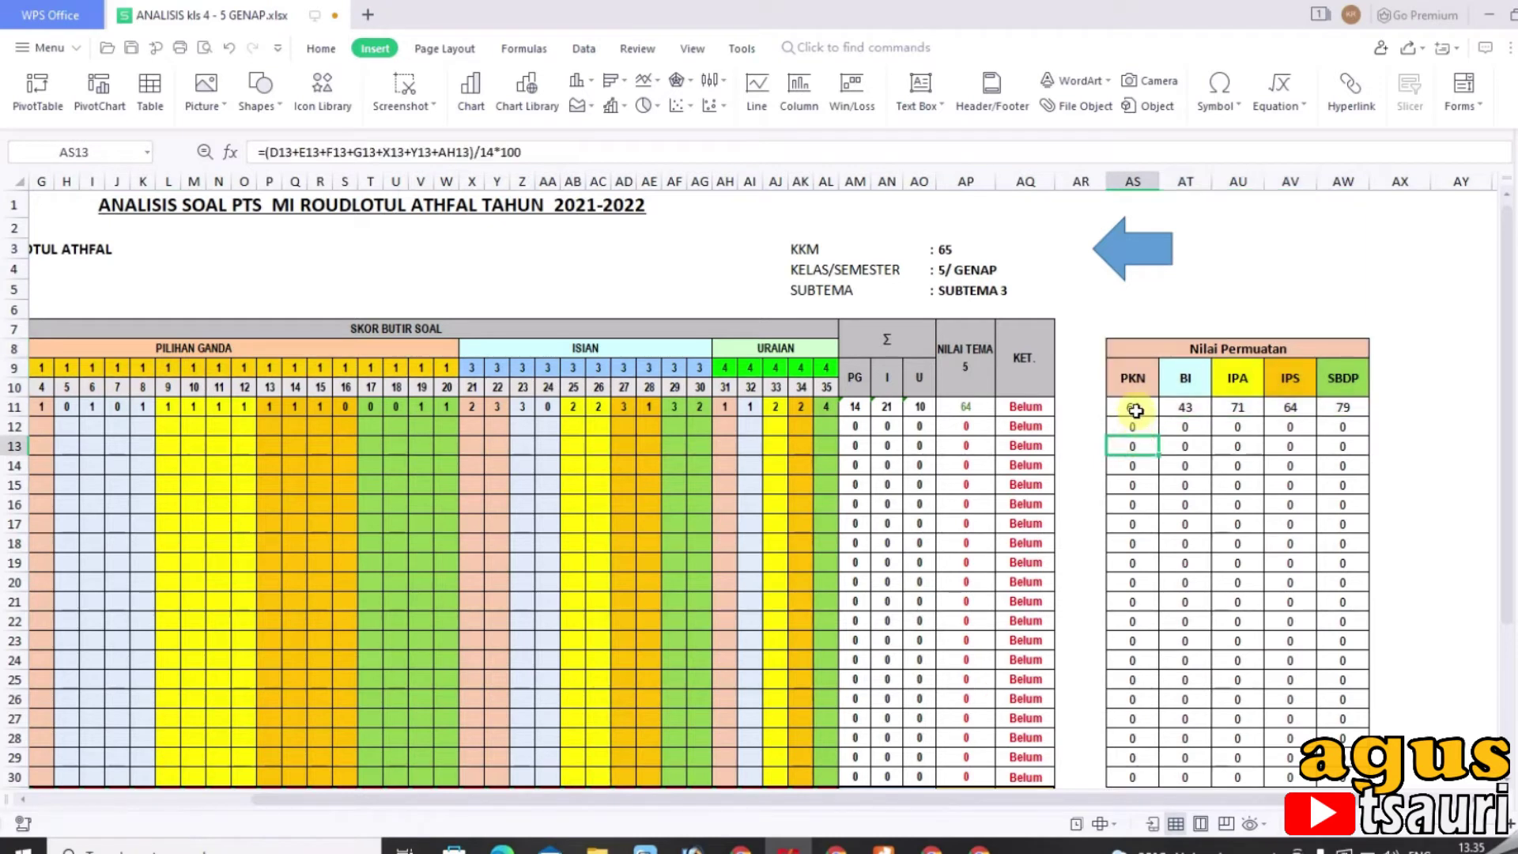
{"action": "left_click", "coordinate": [1193, 410]}
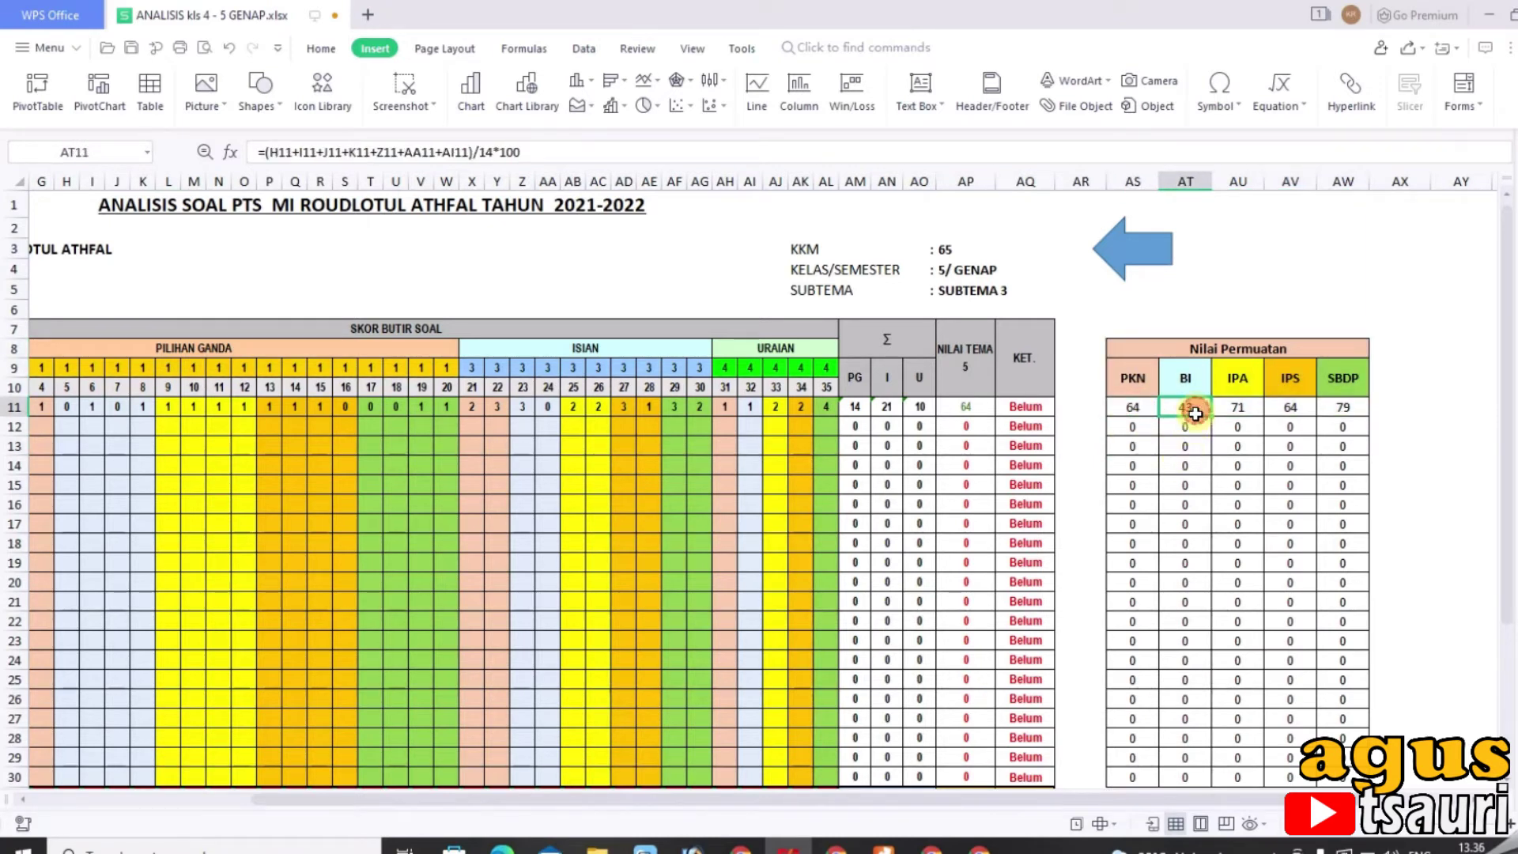
{"action": "left_click", "coordinate": [1241, 408]}
{"action": "left_click", "coordinate": [1300, 410]}
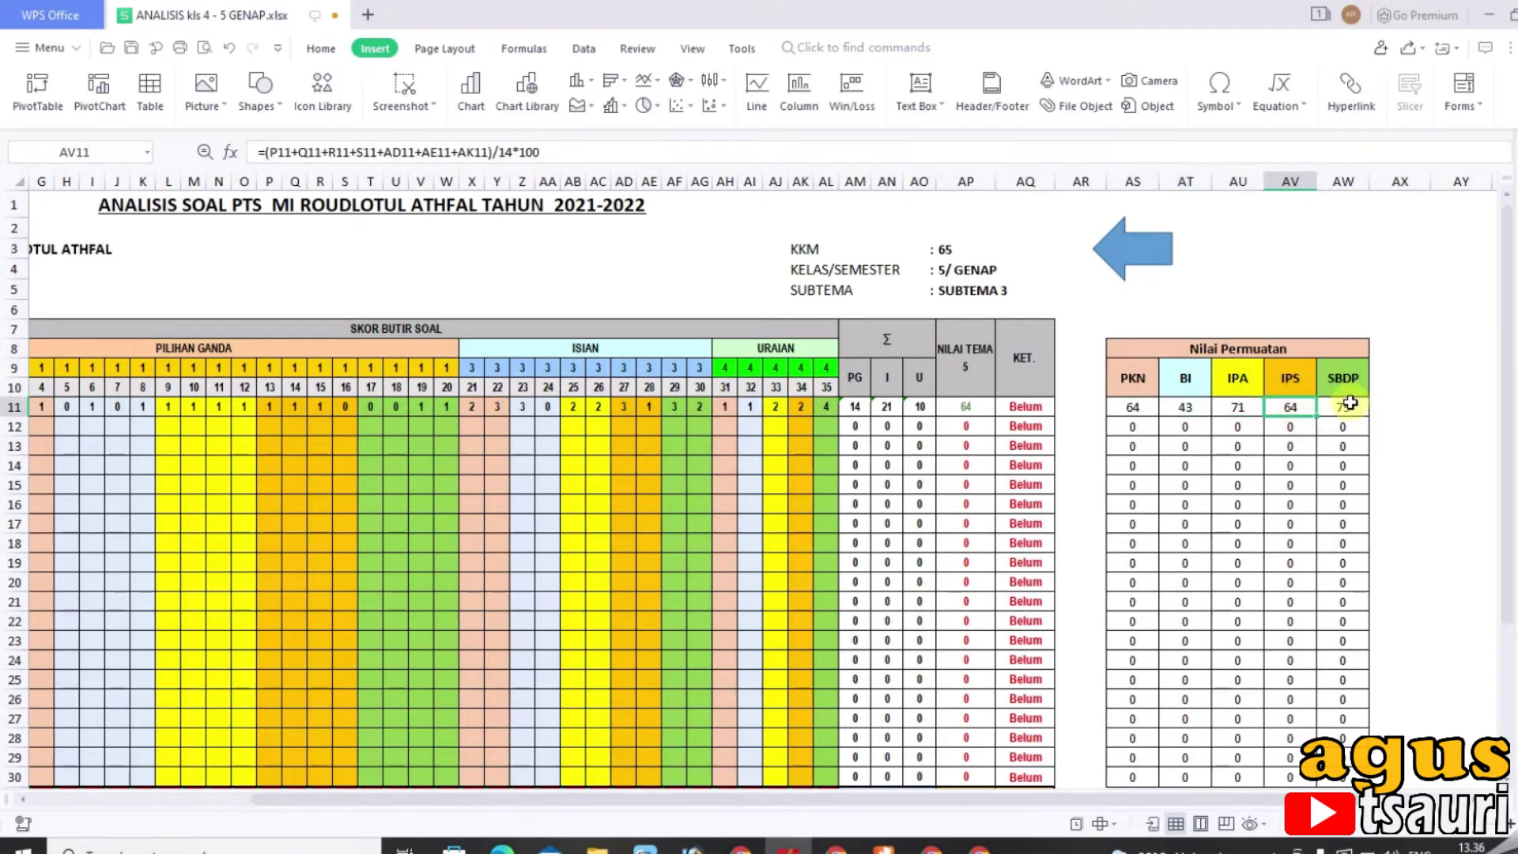
{"action": "left_click", "coordinate": [1344, 407]}
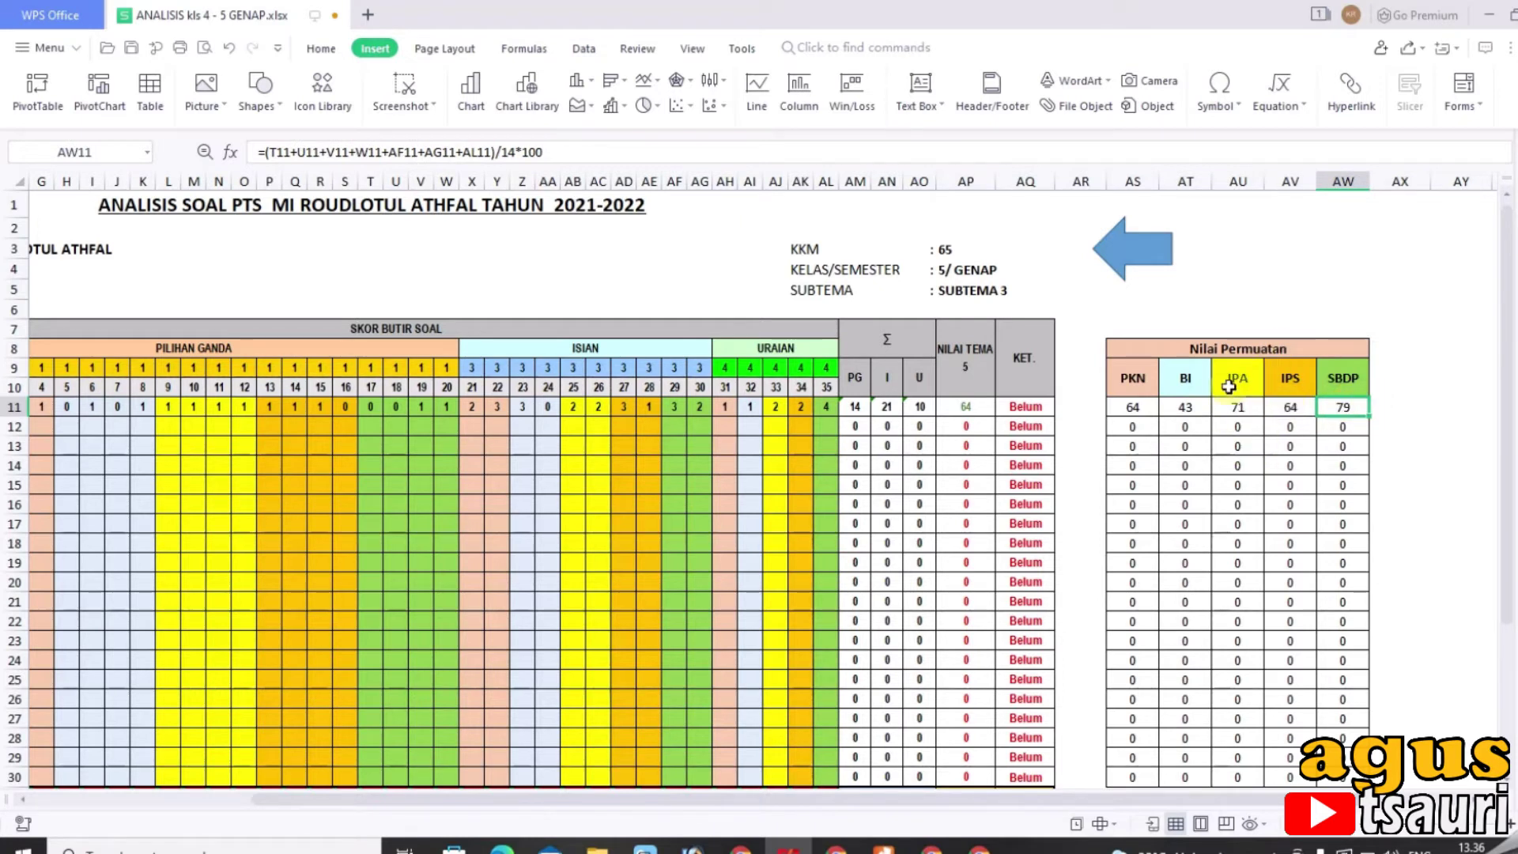
{"action": "left_click_drag", "start_coordinate": [1141, 362], "coordinate": [1177, 407]}
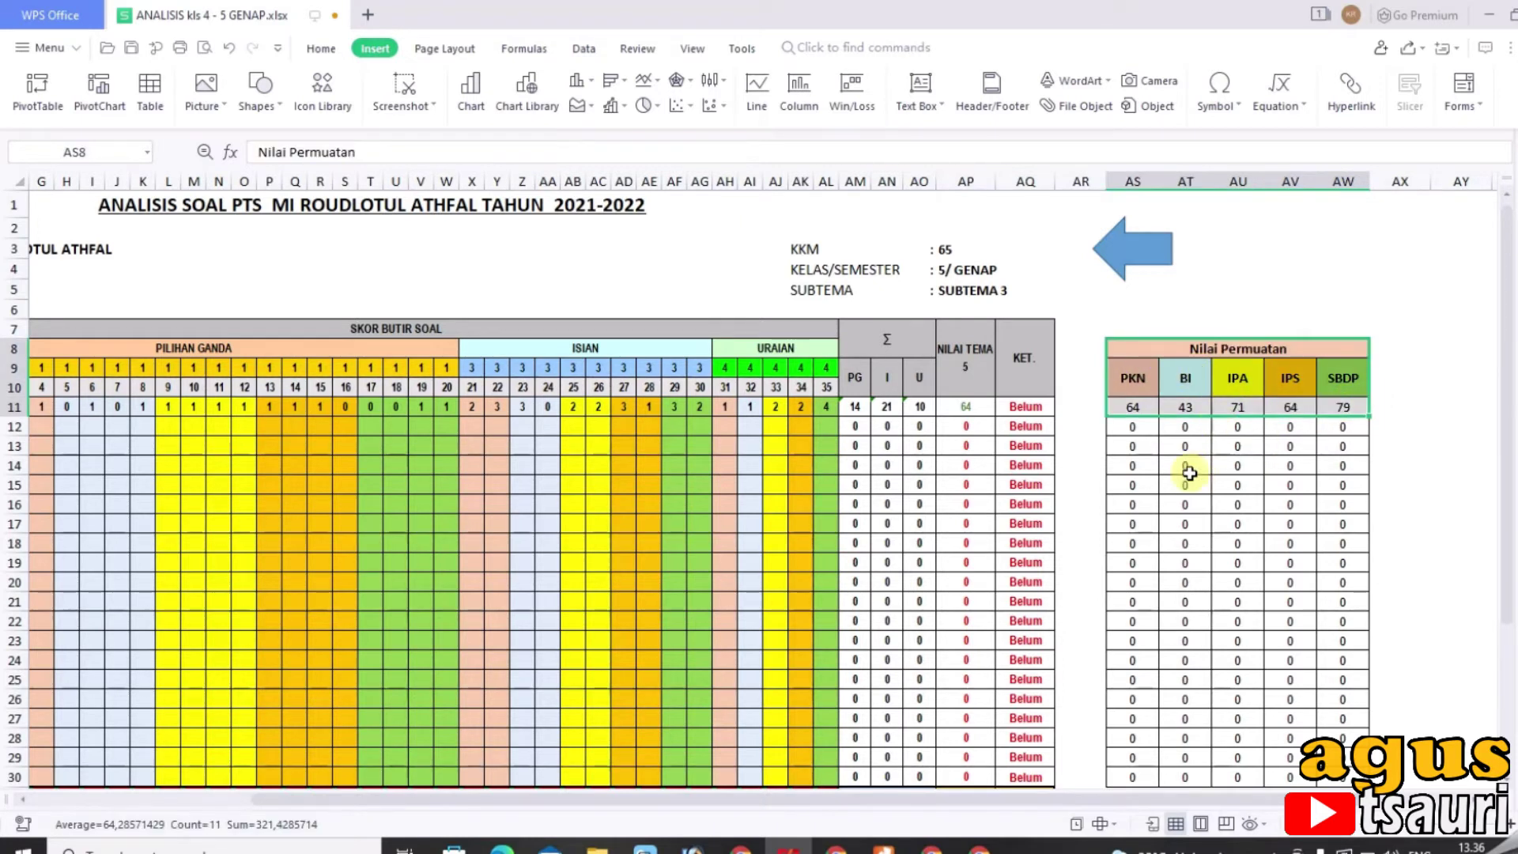
{"action": "left_click", "coordinate": [1138, 444]}
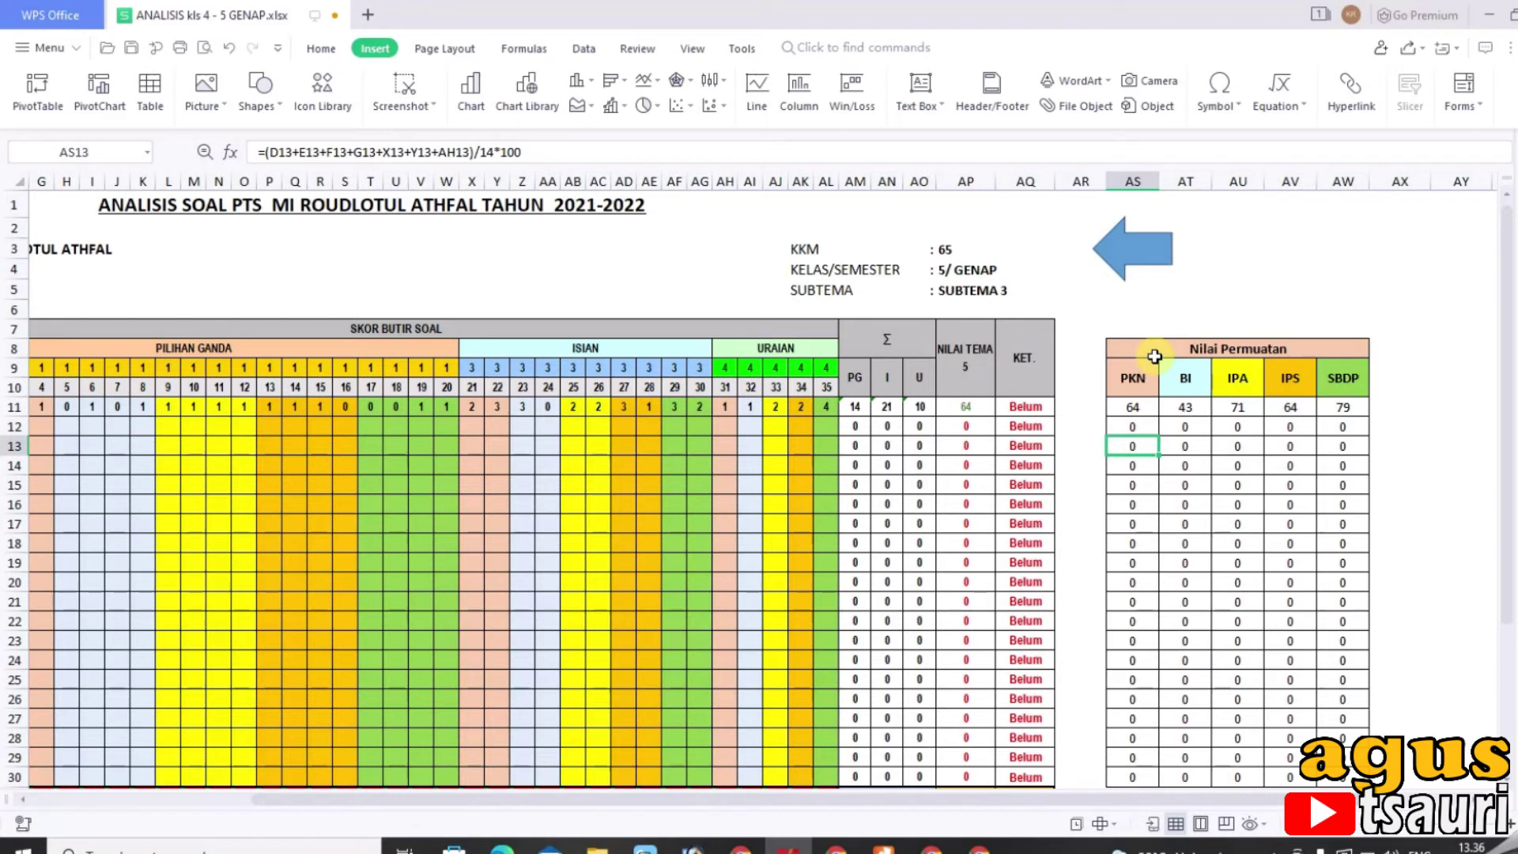
{"action": "left_click_drag", "start_coordinate": [1132, 377], "coordinate": [1213, 389]}
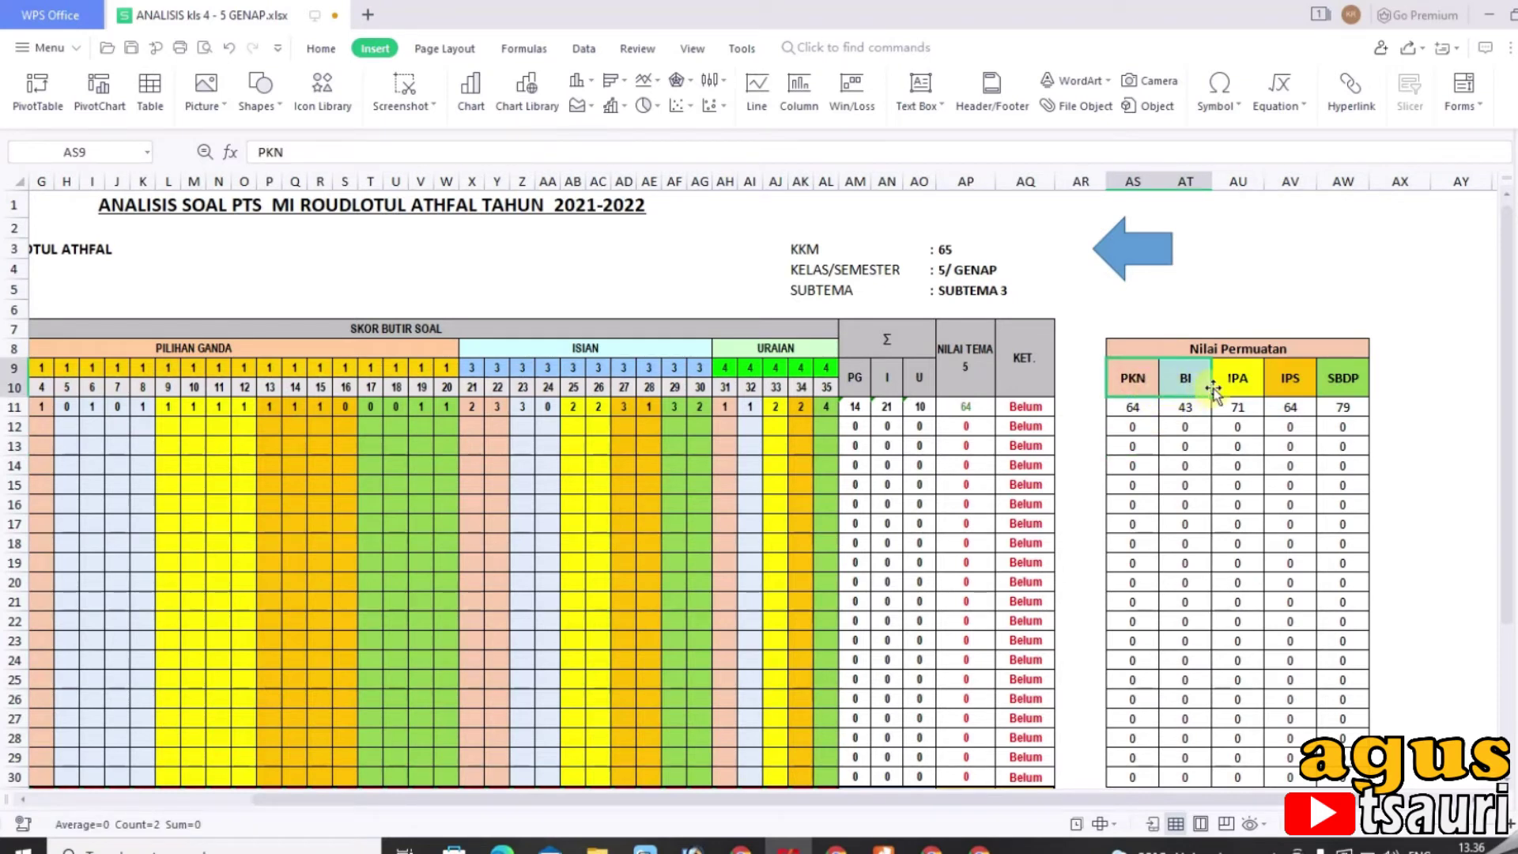
{"action": "left_click", "coordinate": [1342, 378]}
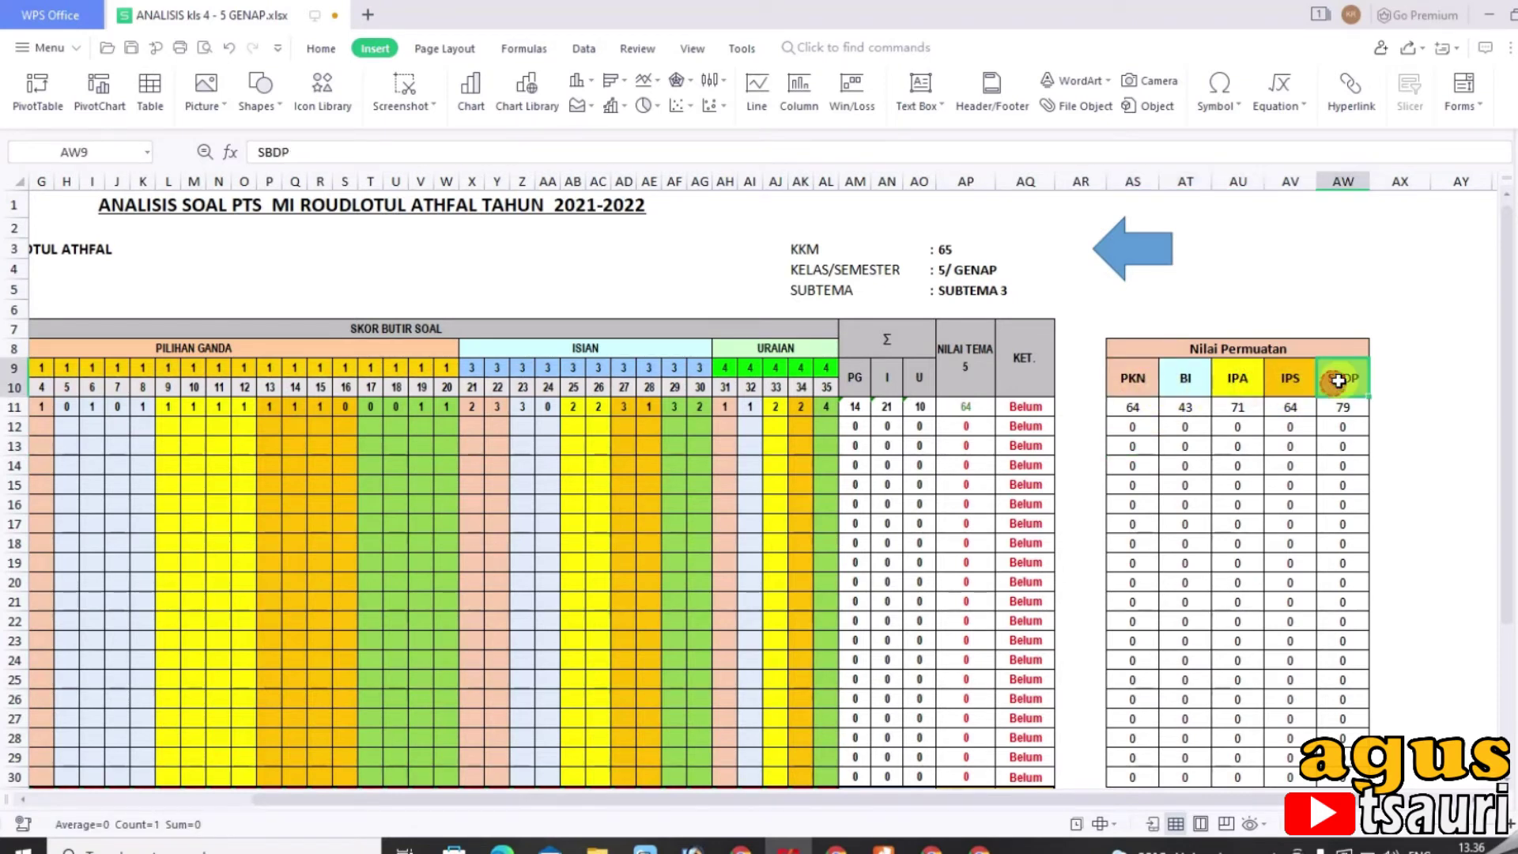
{"action": "left_click", "coordinate": [1140, 385]}
{"action": "left_click", "coordinate": [1189, 380]}
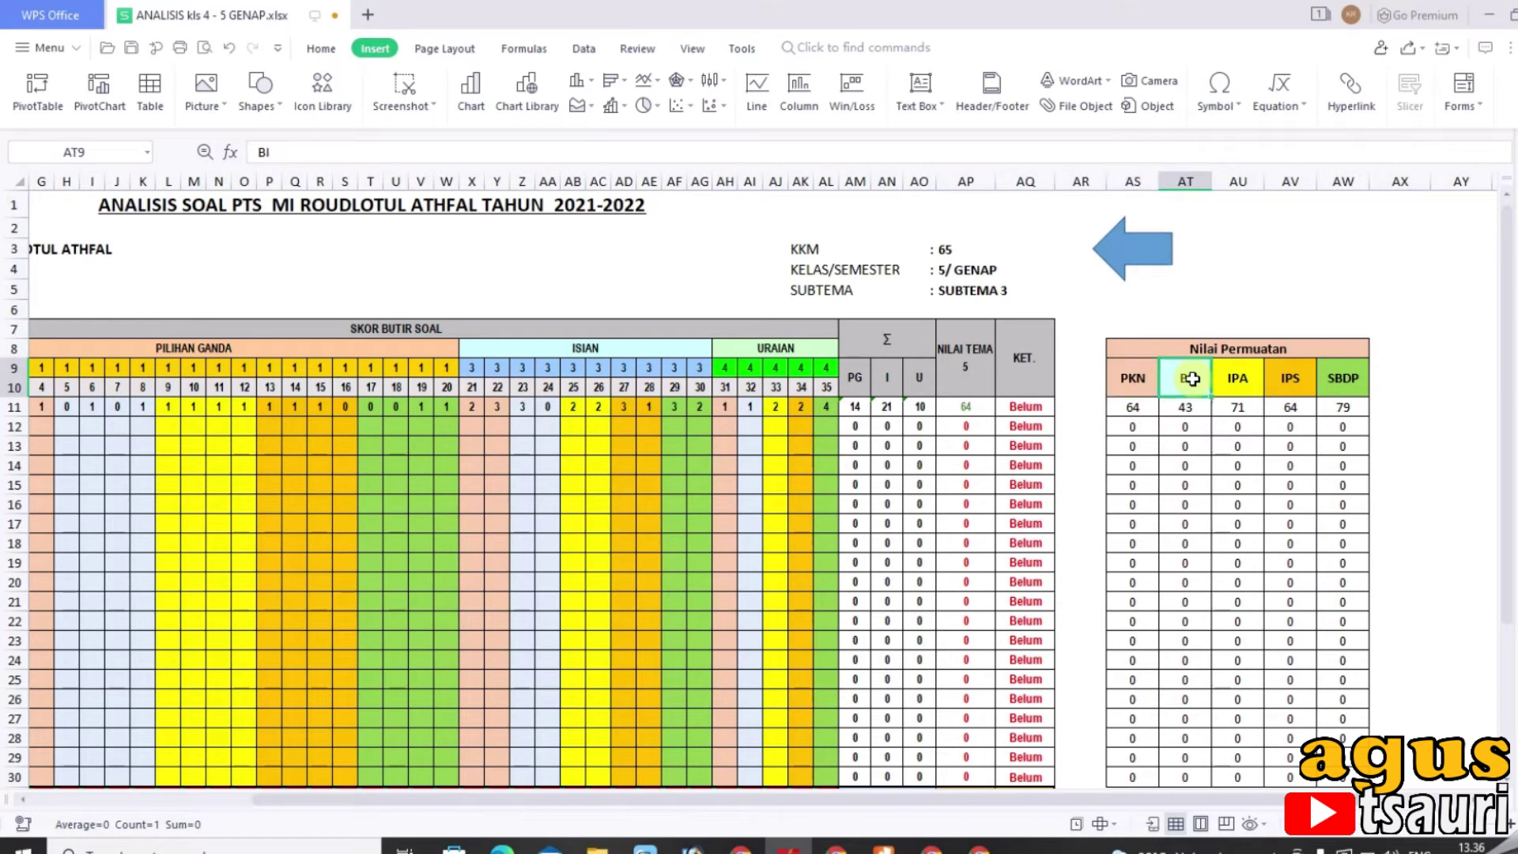
- Enter 17 as the KETUNTASAN BELAJAR total student count in K36
{"action": "left_click", "coordinate": [1239, 380]}
{"action": "left_click_drag", "start_coordinate": [1201, 799], "coordinate": [972, 800]}
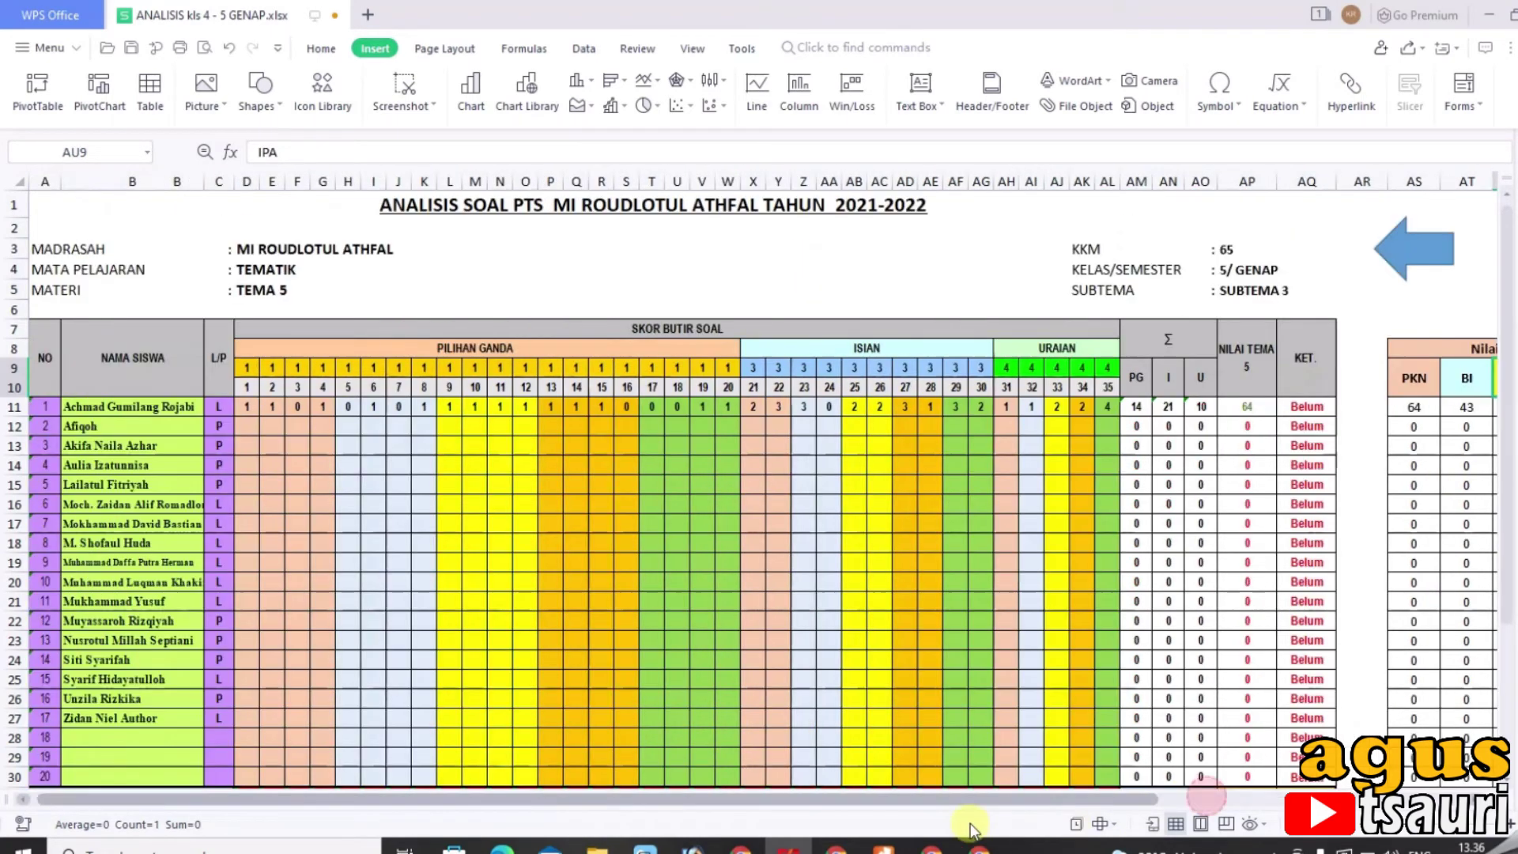
{"action": "scroll", "coordinate": [352, 602], "scroll_direction": "down", "scroll_amount": 1}
{"action": "scroll", "coordinate": [352, 603], "scroll_direction": "down", "scroll_amount": 1}
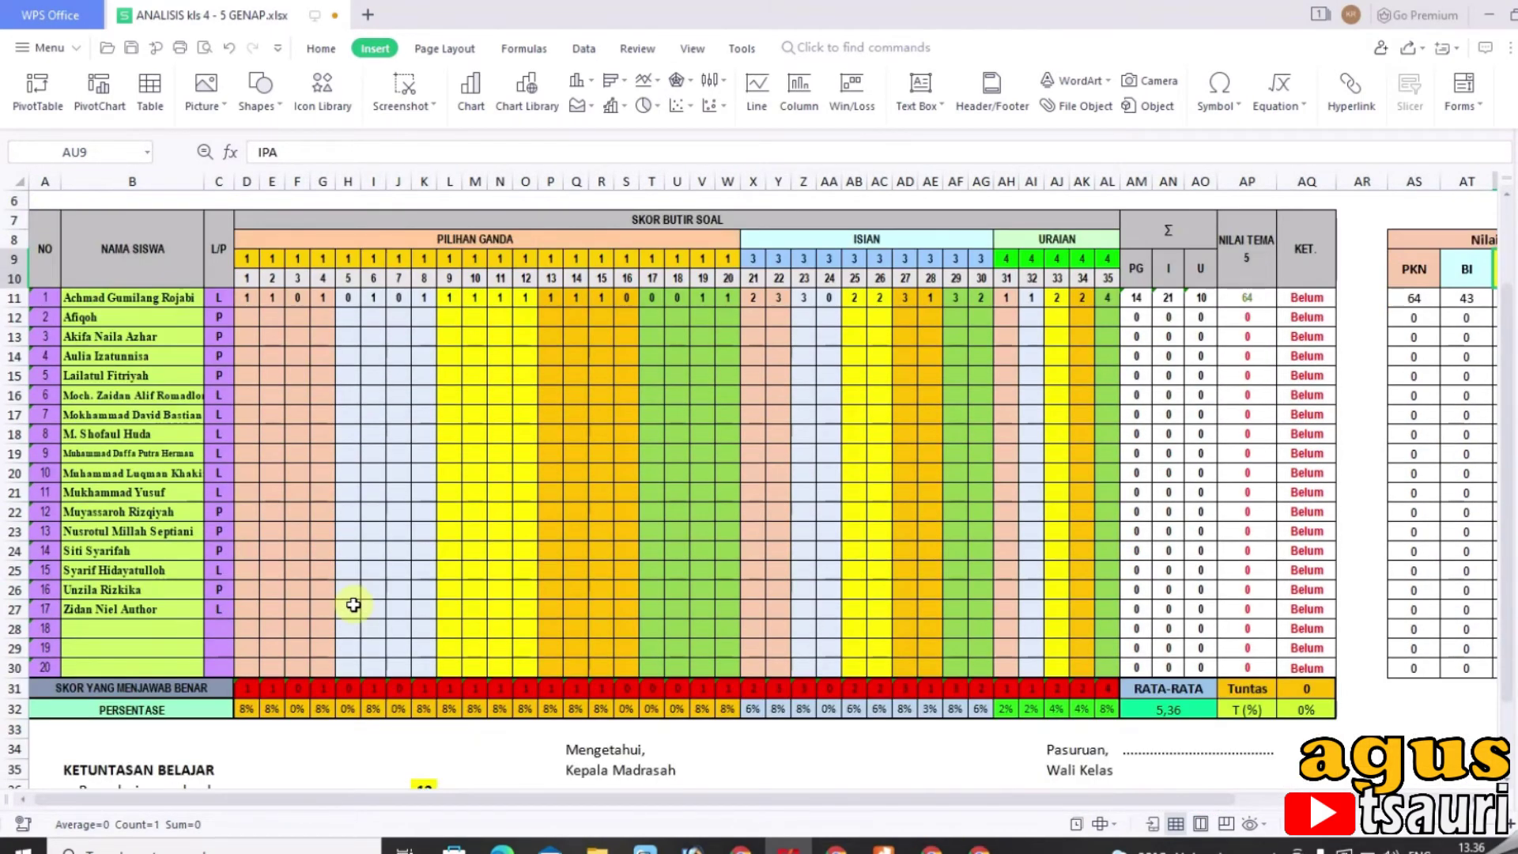
{"action": "scroll", "coordinate": [353, 604], "scroll_direction": "down", "scroll_amount": 1}
{"action": "scroll", "coordinate": [352, 604], "scroll_direction": "down", "scroll_amount": 1}
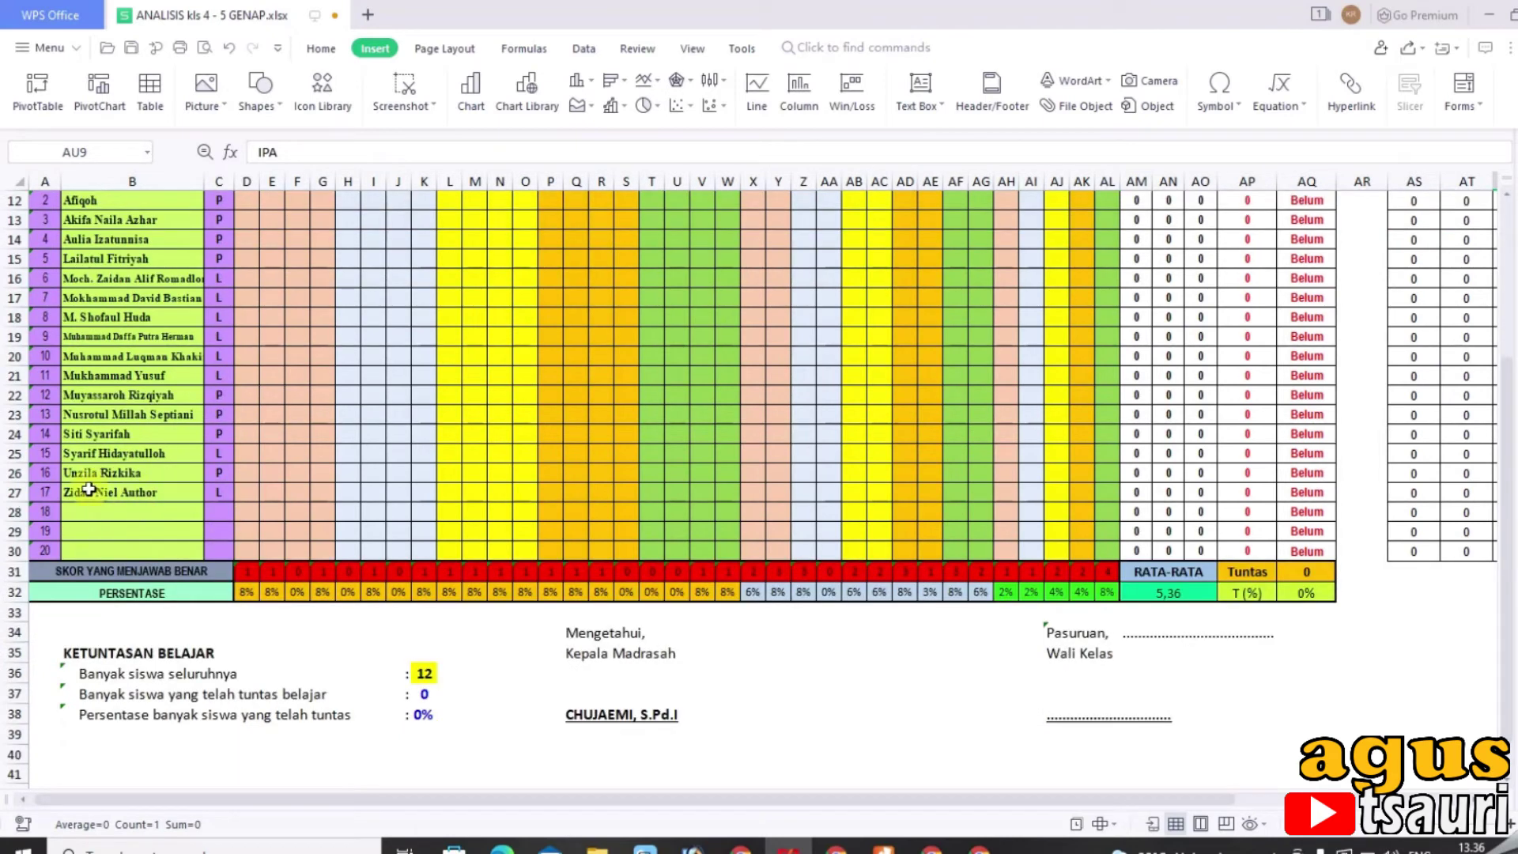
{"action": "left_click", "coordinate": [423, 673]}
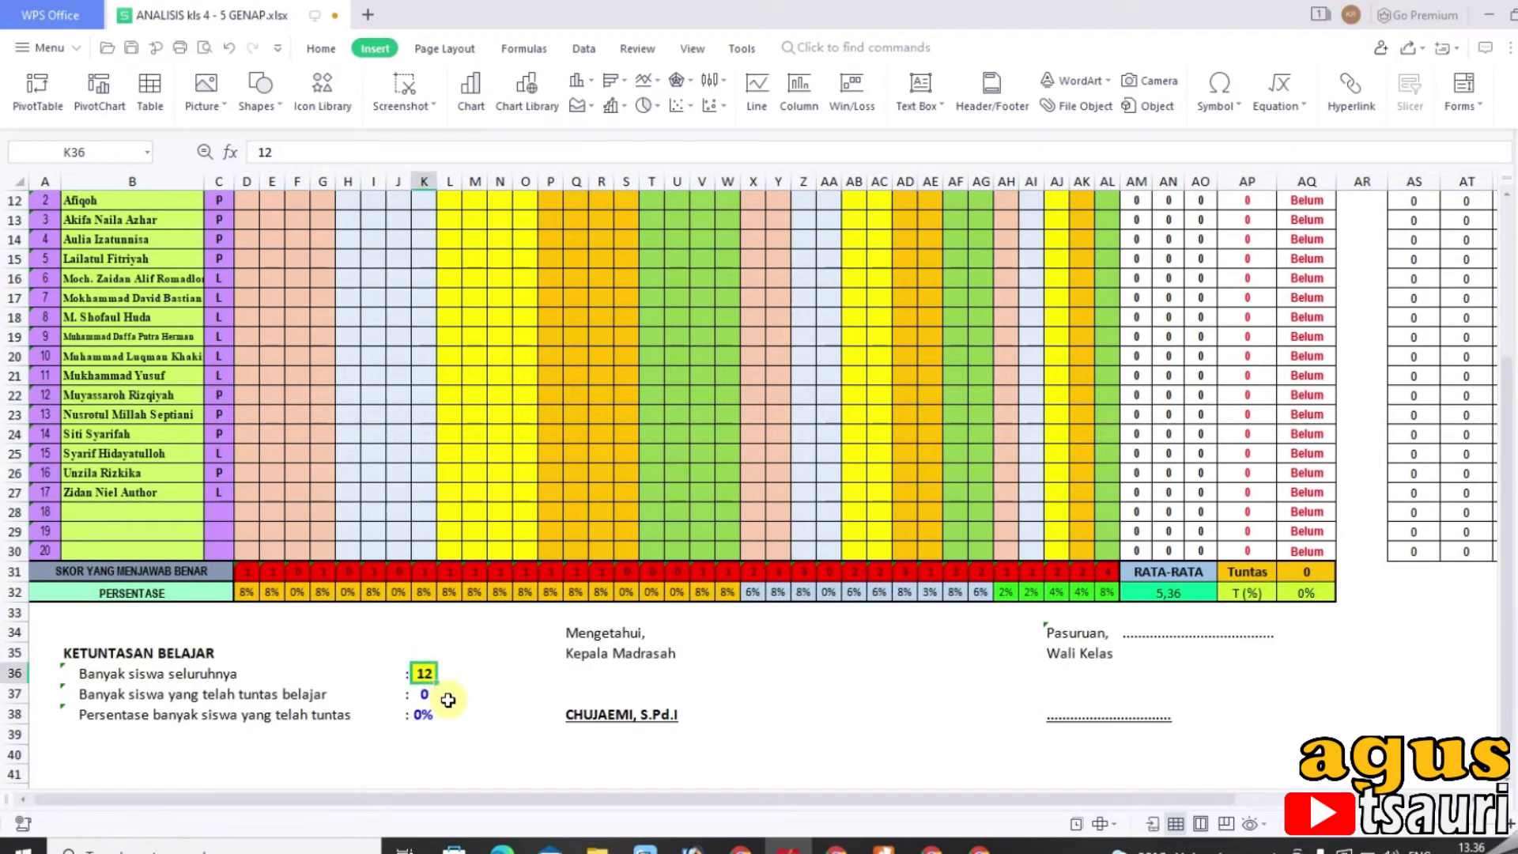
{"action": "type", "text": "17"}
{"action": "left_click", "coordinate": [468, 674]}
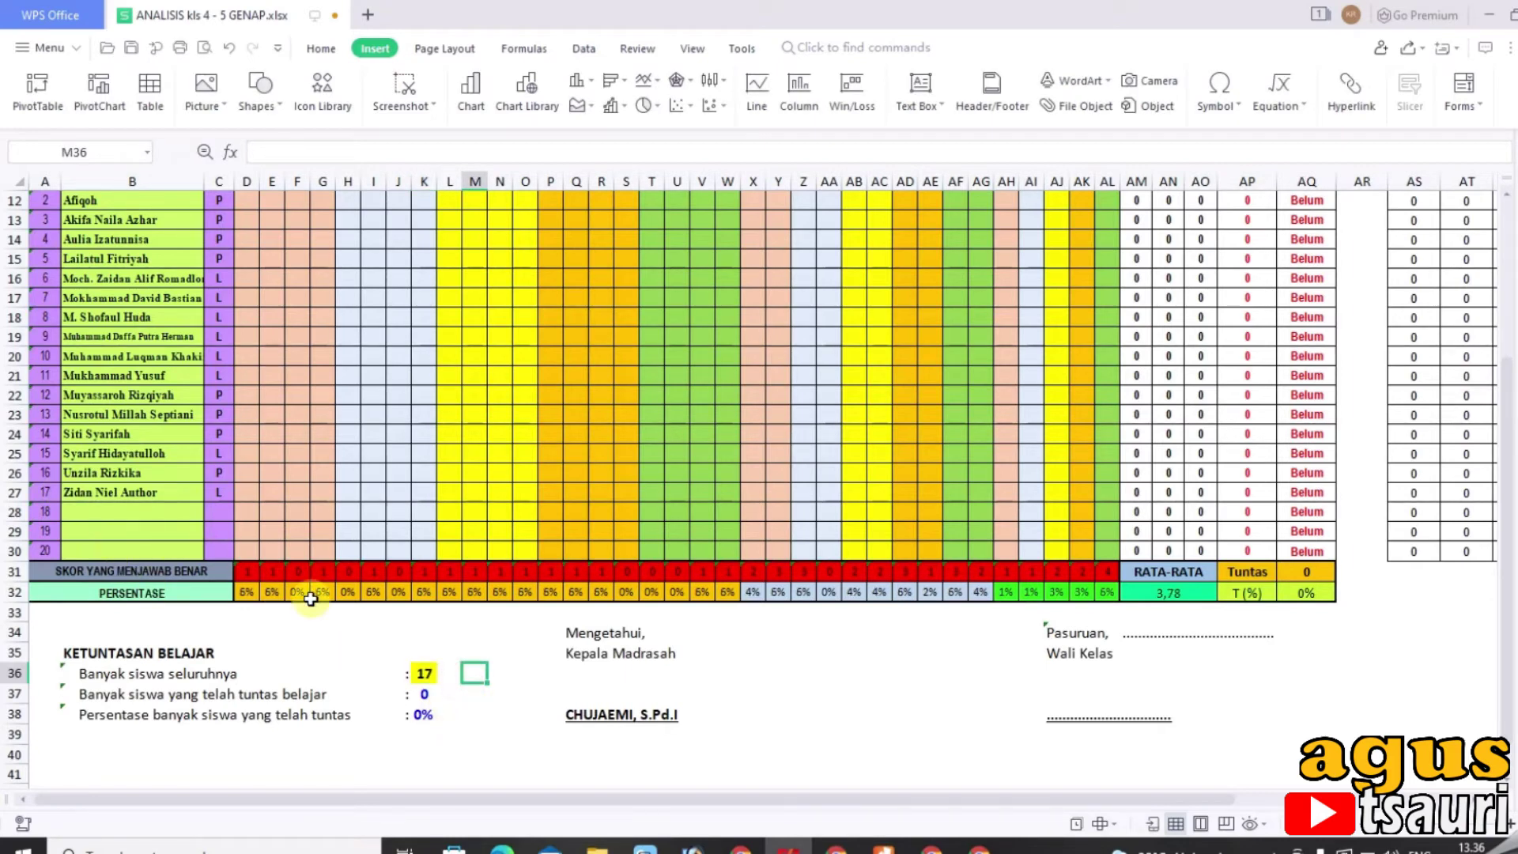
{"action": "scroll", "coordinate": [1347, 588], "scroll_direction": "up", "scroll_amount": 2}
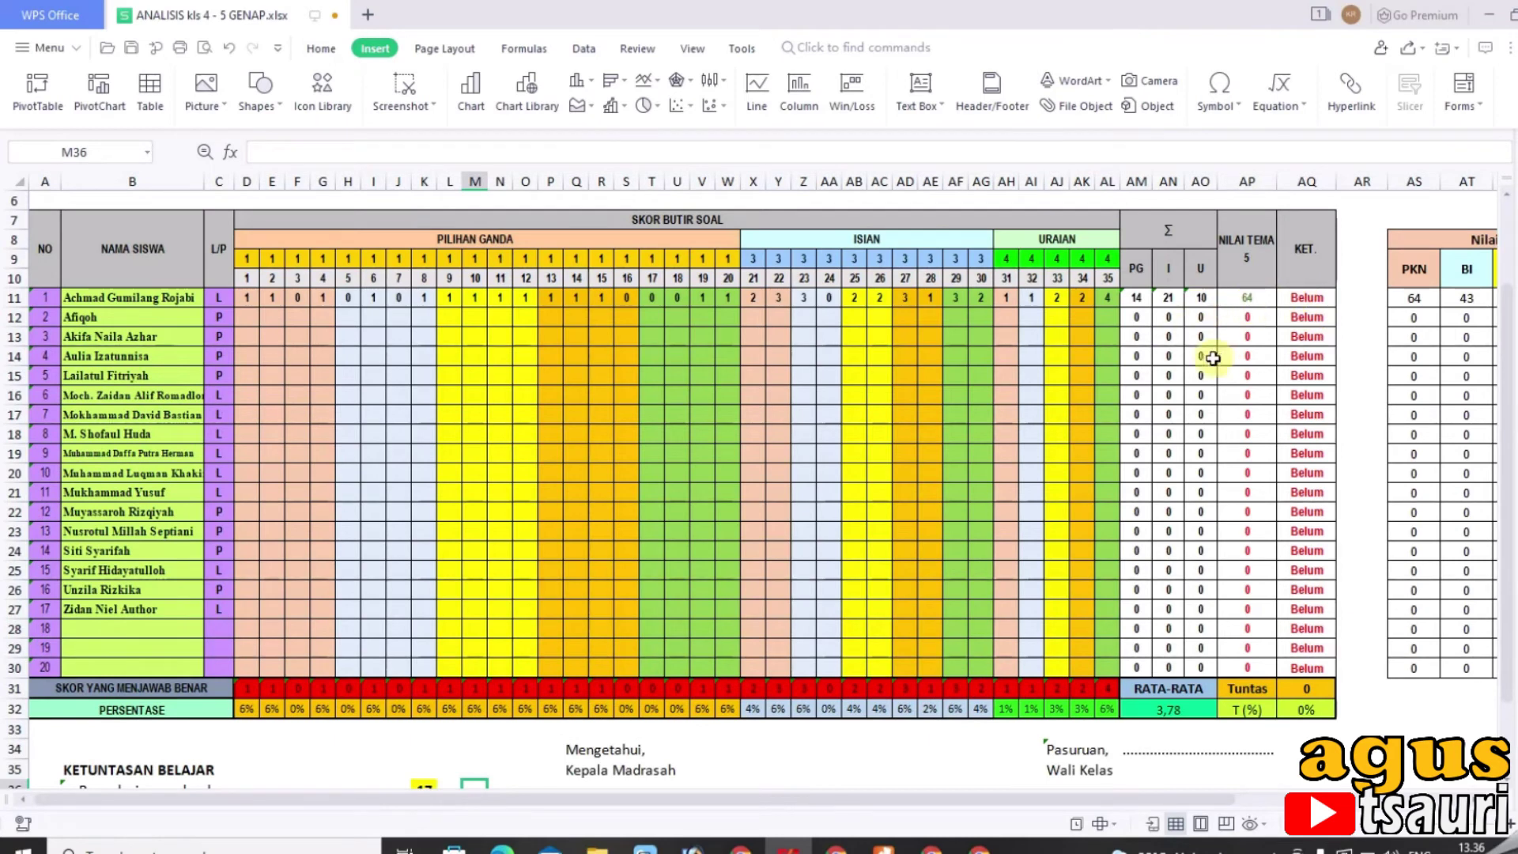
{"action": "scroll", "coordinate": [1194, 331], "scroll_direction": "up", "scroll_amount": 2}
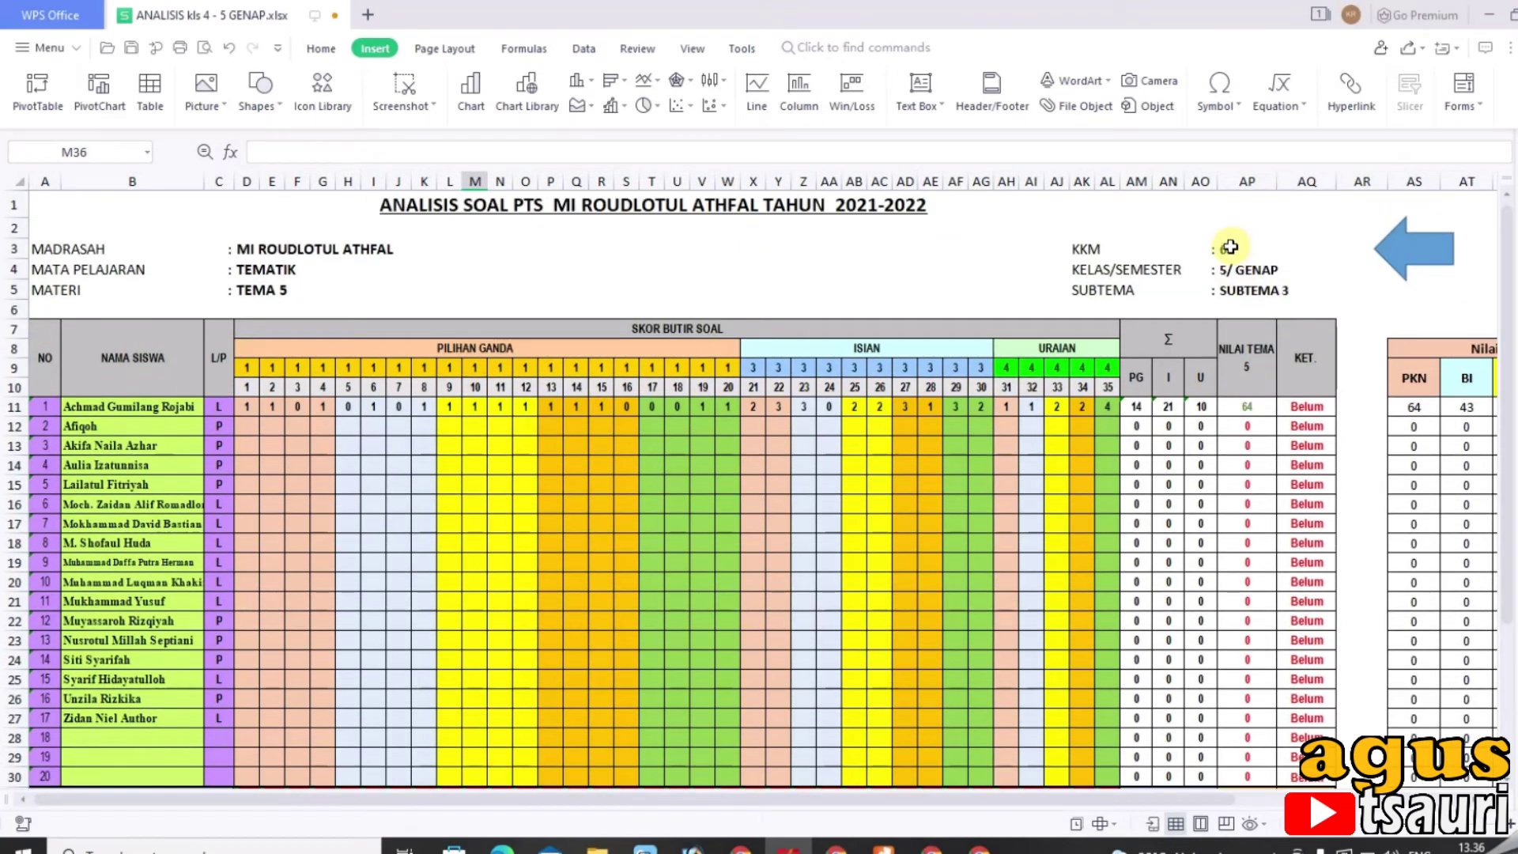
- Check the KKM passing value of 65 and the pass/fail formula in AQ11
{"action": "left_click", "coordinate": [1231, 247]}
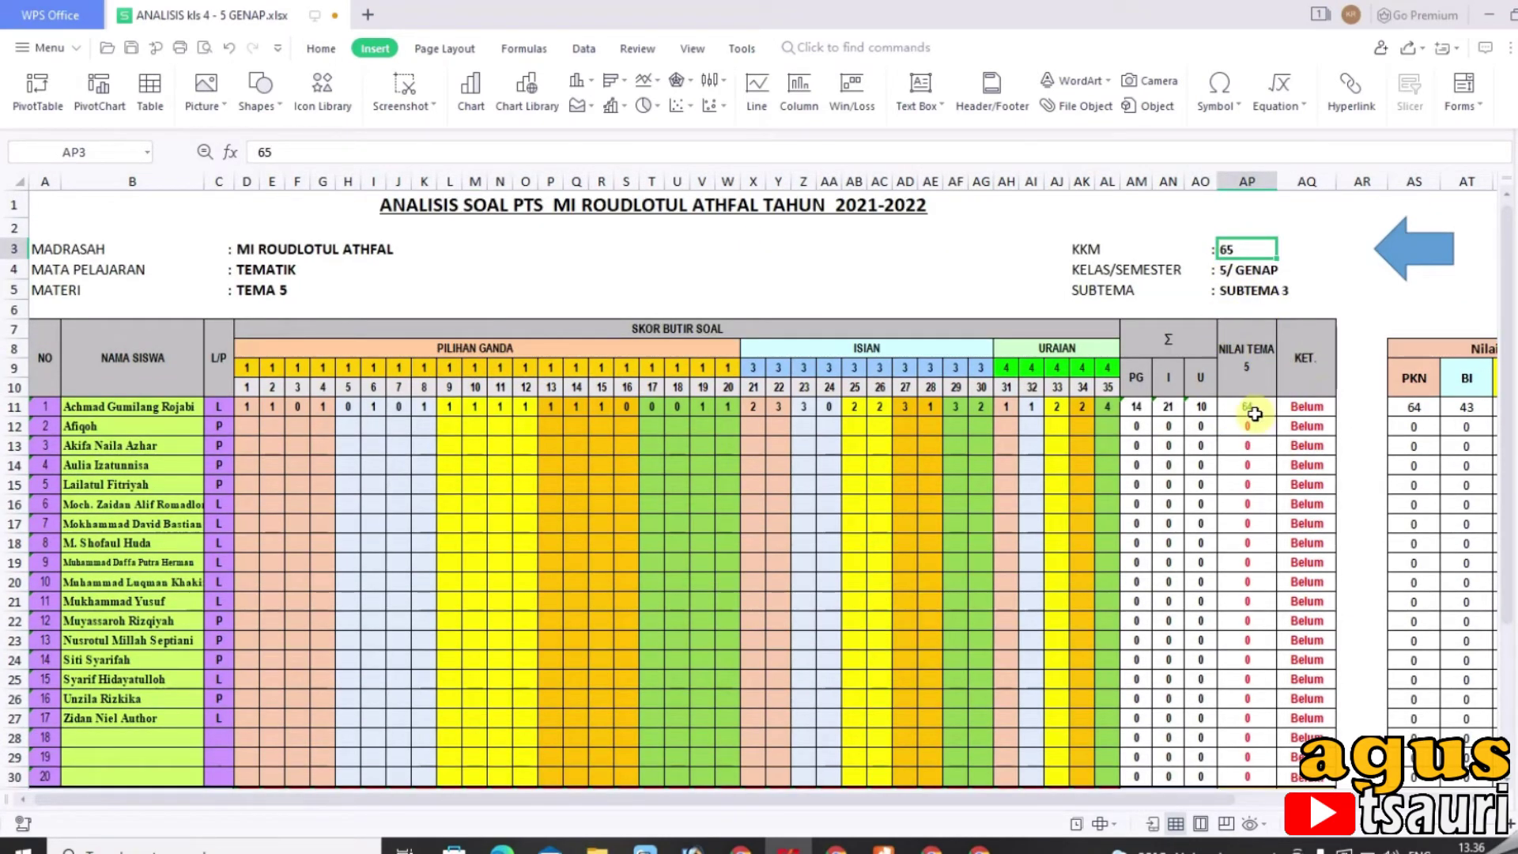
{"action": "left_click", "coordinate": [1308, 371]}
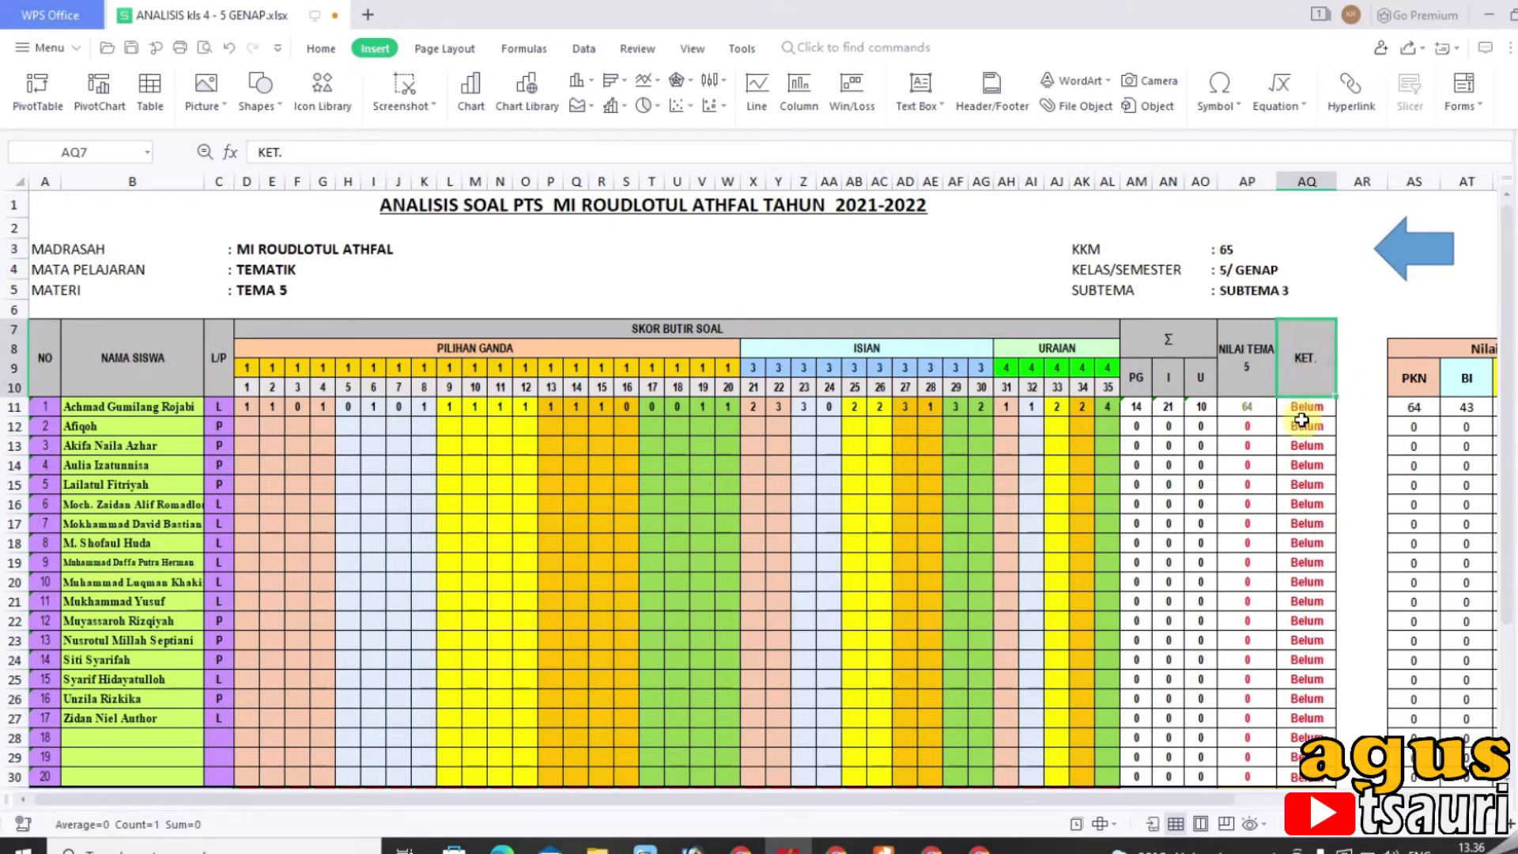
{"action": "left_click", "coordinate": [1300, 408]}
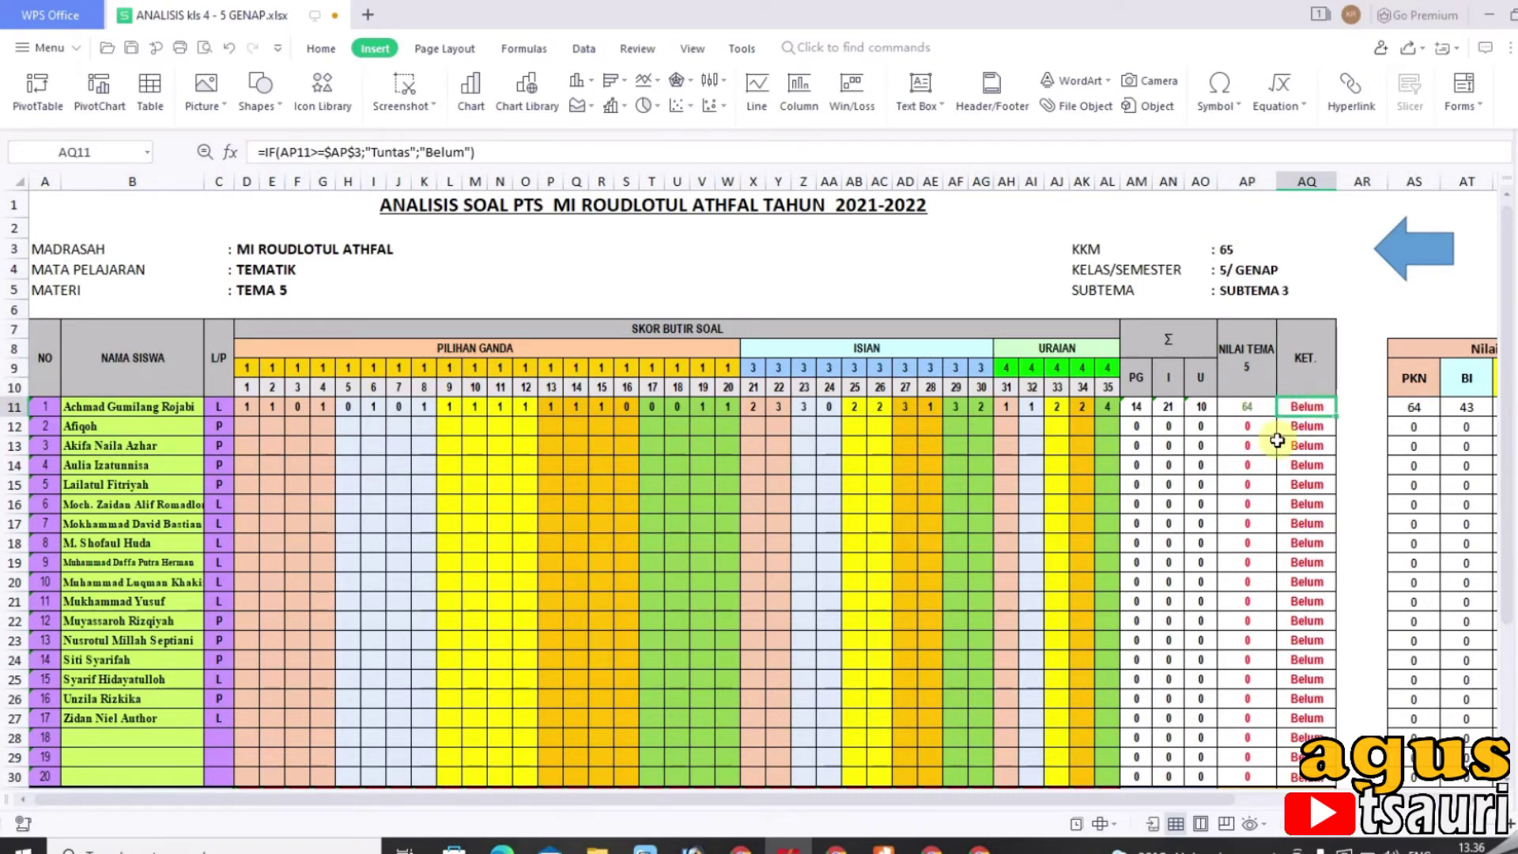
- Choose 3 from AA11's dropdown for question 24, then verify the grade and Tuntas formulas
{"action": "left_click", "coordinate": [824, 406]}
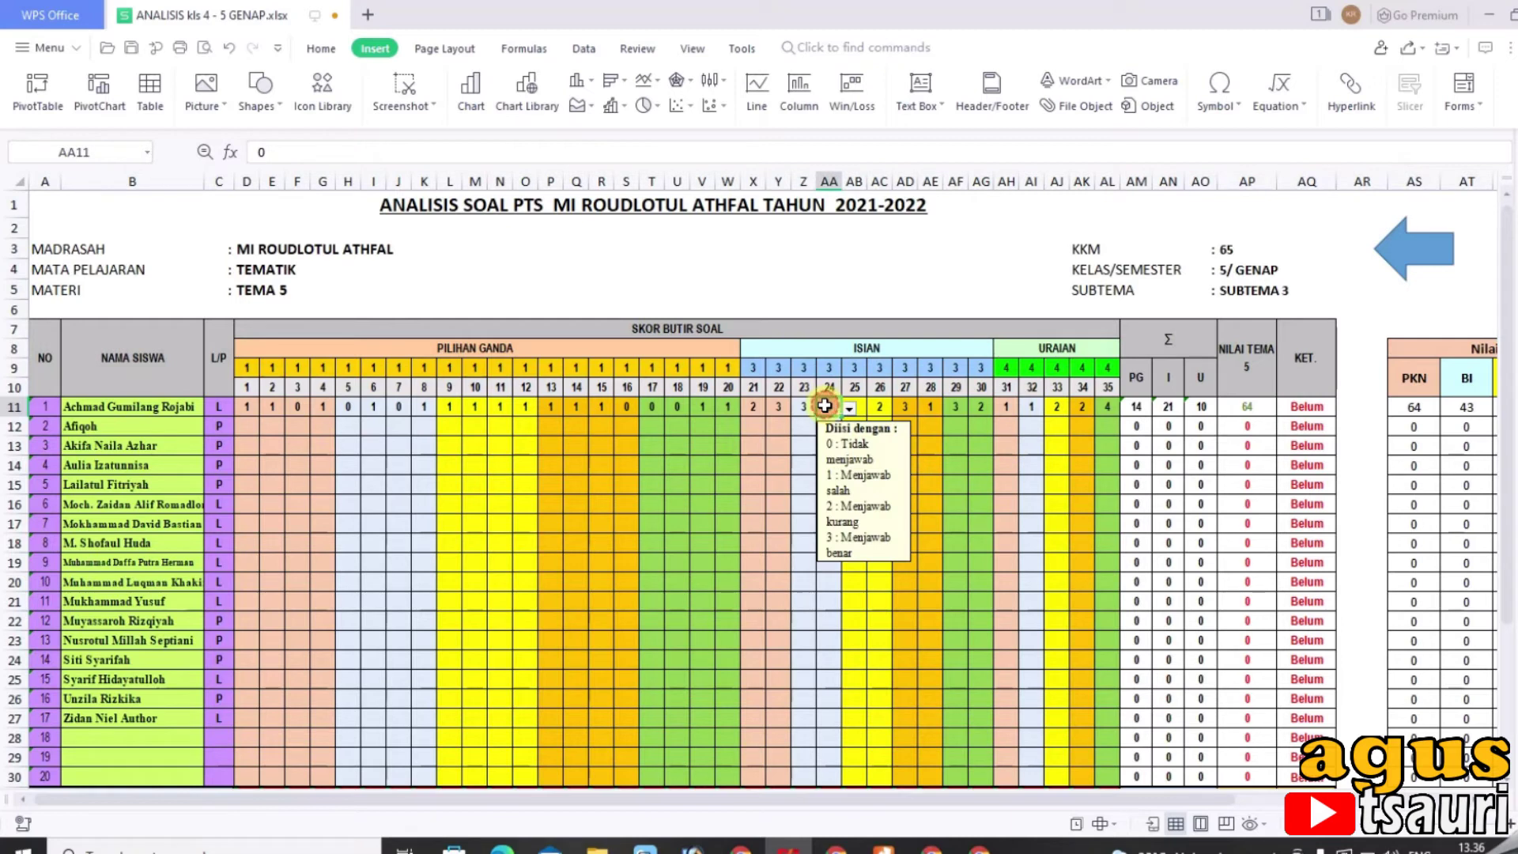
{"action": "left_click", "coordinate": [851, 408]}
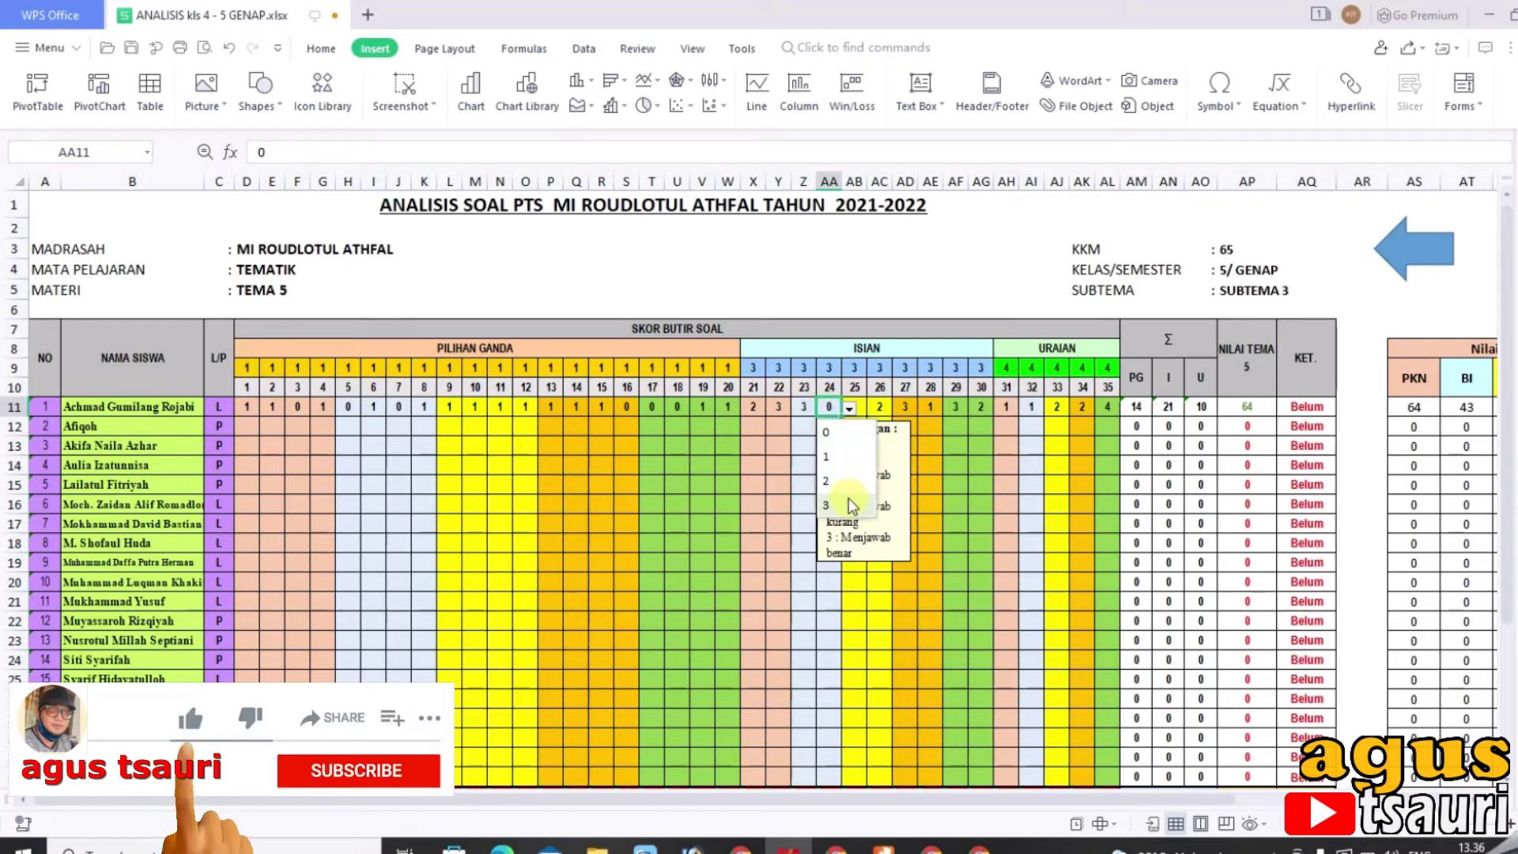
{"action": "left_click", "coordinate": [847, 498]}
{"action": "left_click", "coordinate": [1241, 445]}
{"action": "left_click", "coordinate": [1246, 406]}
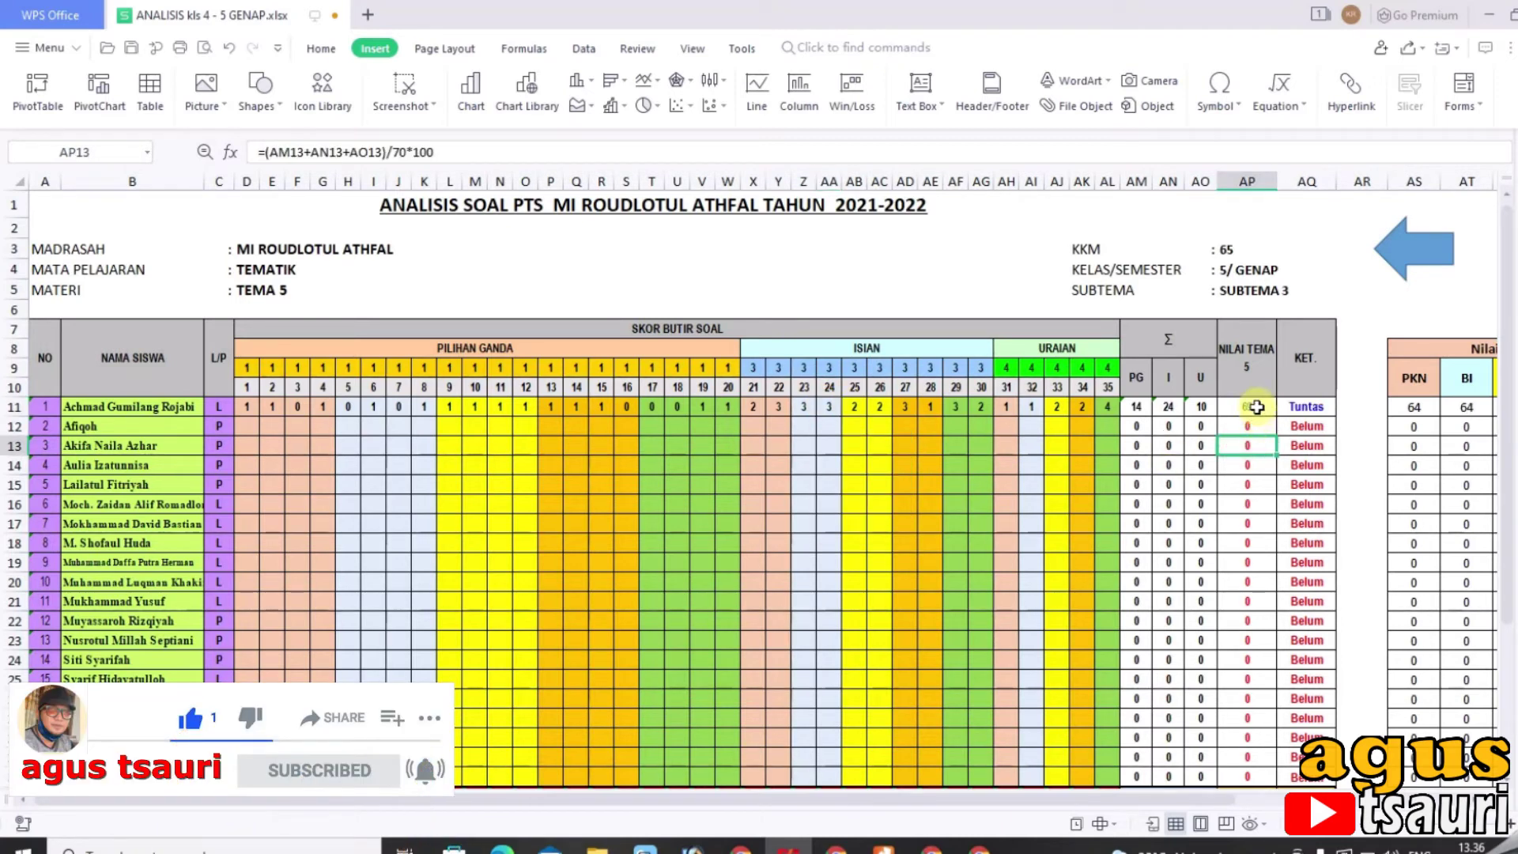
{"action": "left_click", "coordinate": [1308, 408]}
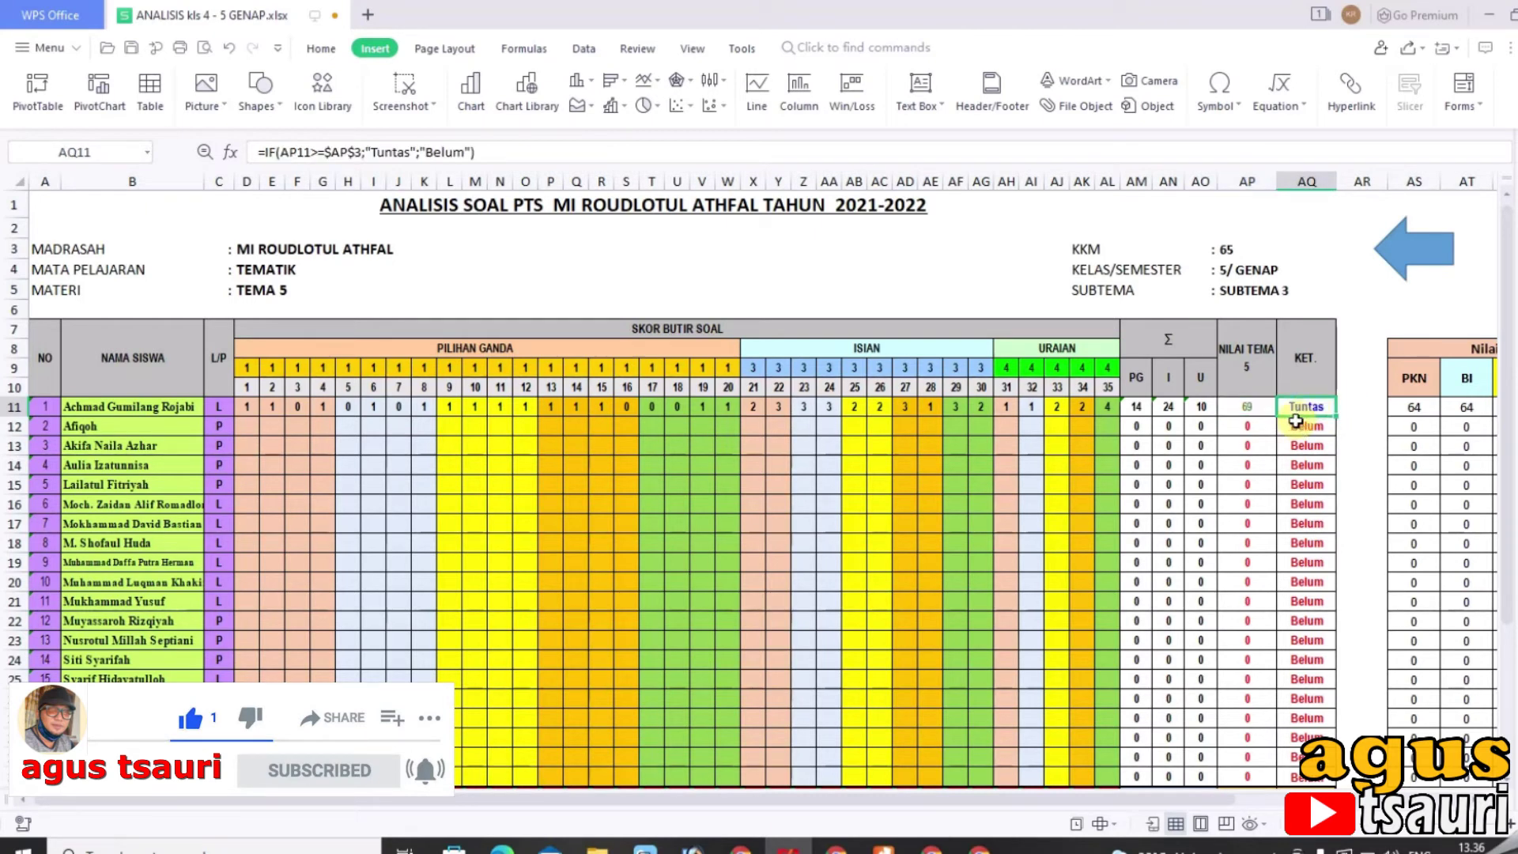
{"action": "scroll", "coordinate": [1296, 422], "scroll_direction": "down", "scroll_amount": 2}
{"action": "scroll", "coordinate": [1275, 434], "scroll_direction": "down", "scroll_amount": 2}
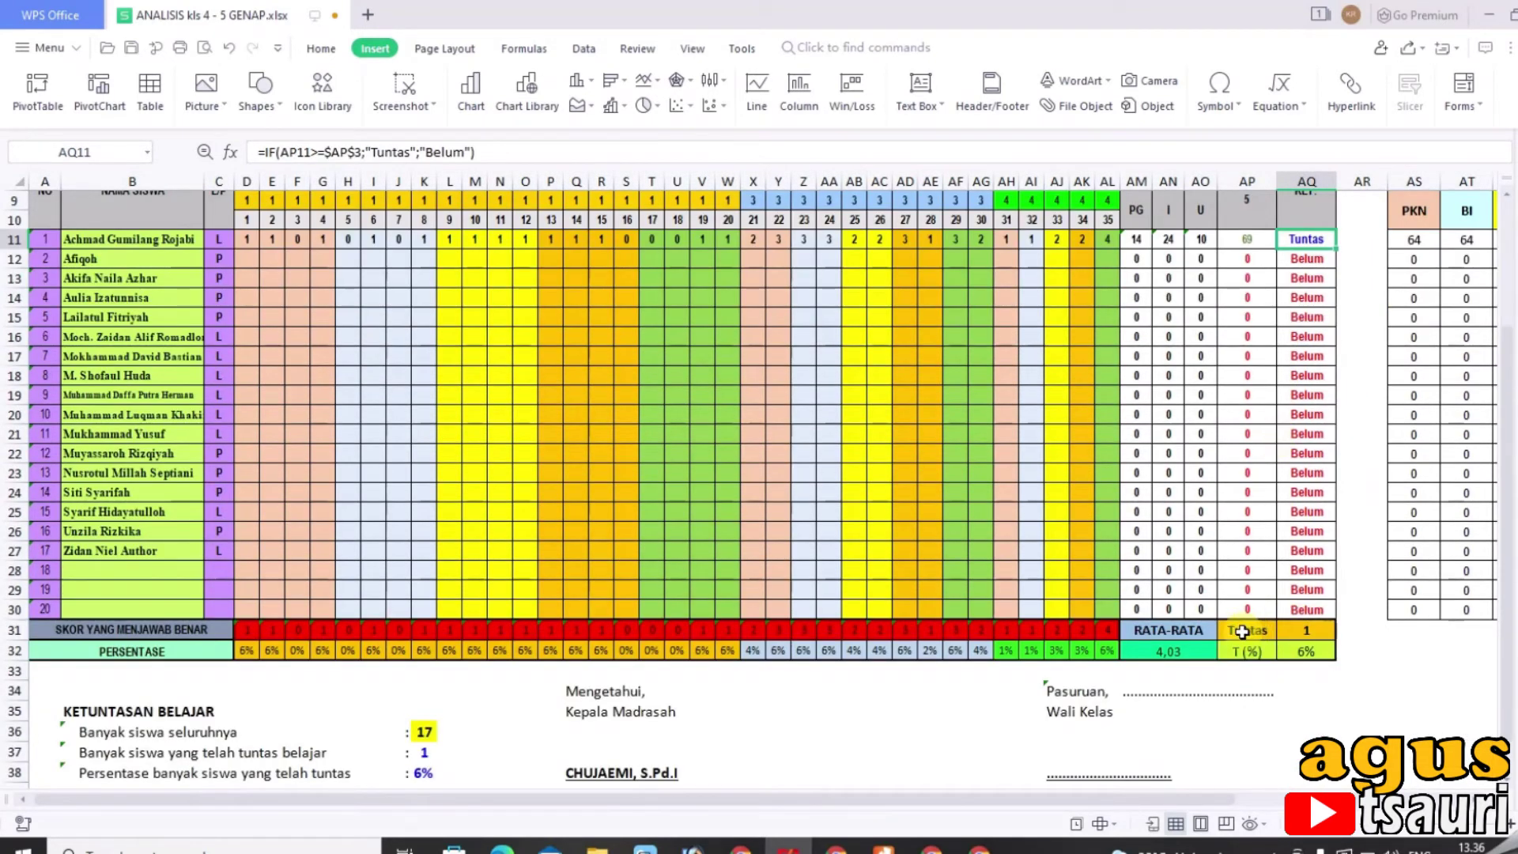
- Inspect the Tuntas COUNTIF in AQ31 and the linked count and percentage in K37 and K38
{"action": "left_click", "coordinate": [1255, 630]}
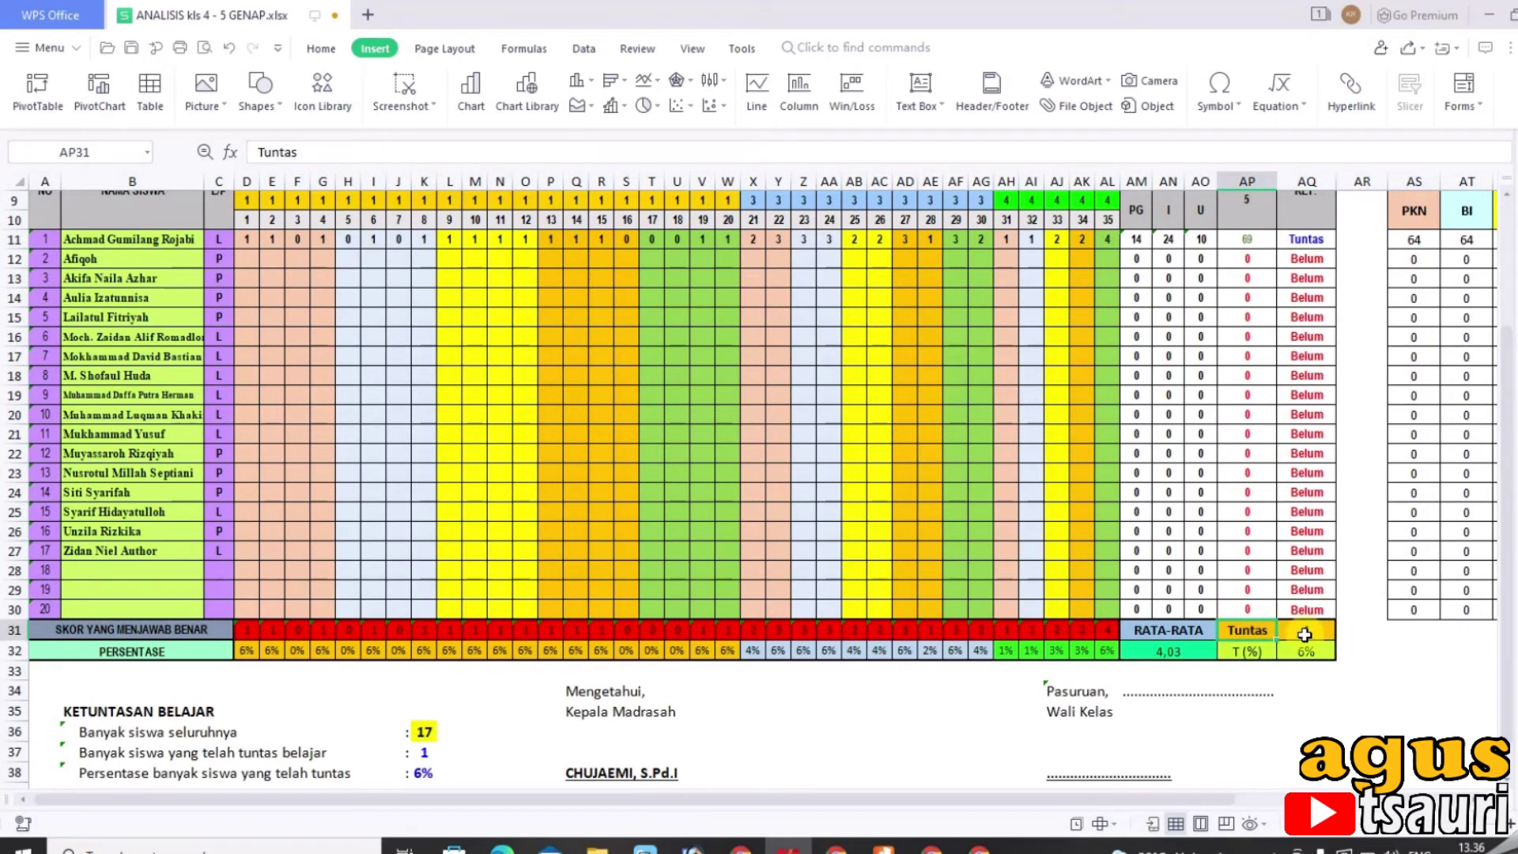
{"action": "left_click", "coordinate": [1304, 634]}
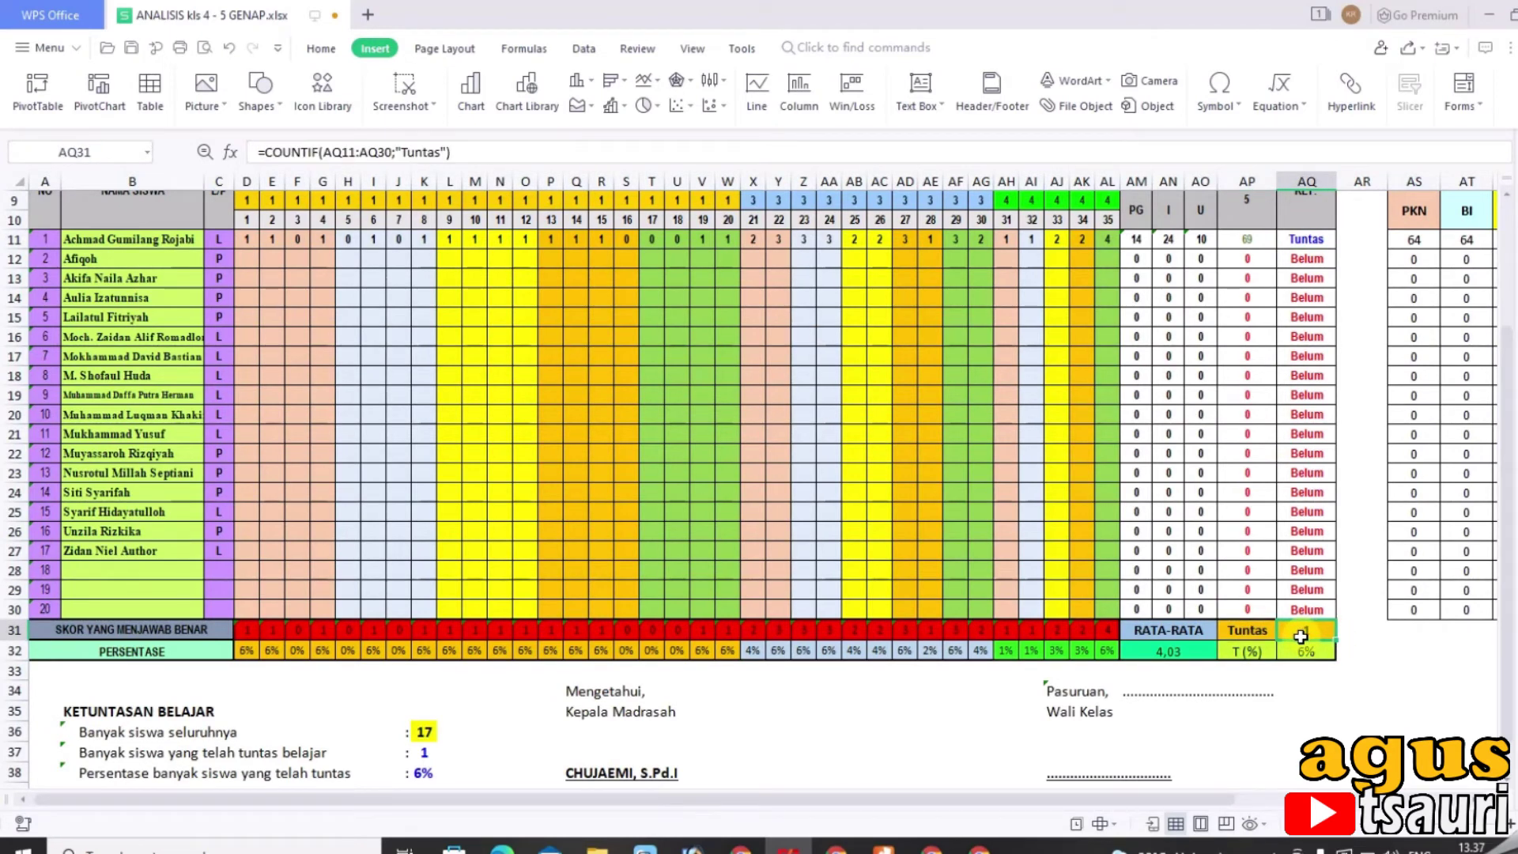
{"action": "scroll", "coordinate": [650, 705], "scroll_direction": "down", "scroll_amount": 1}
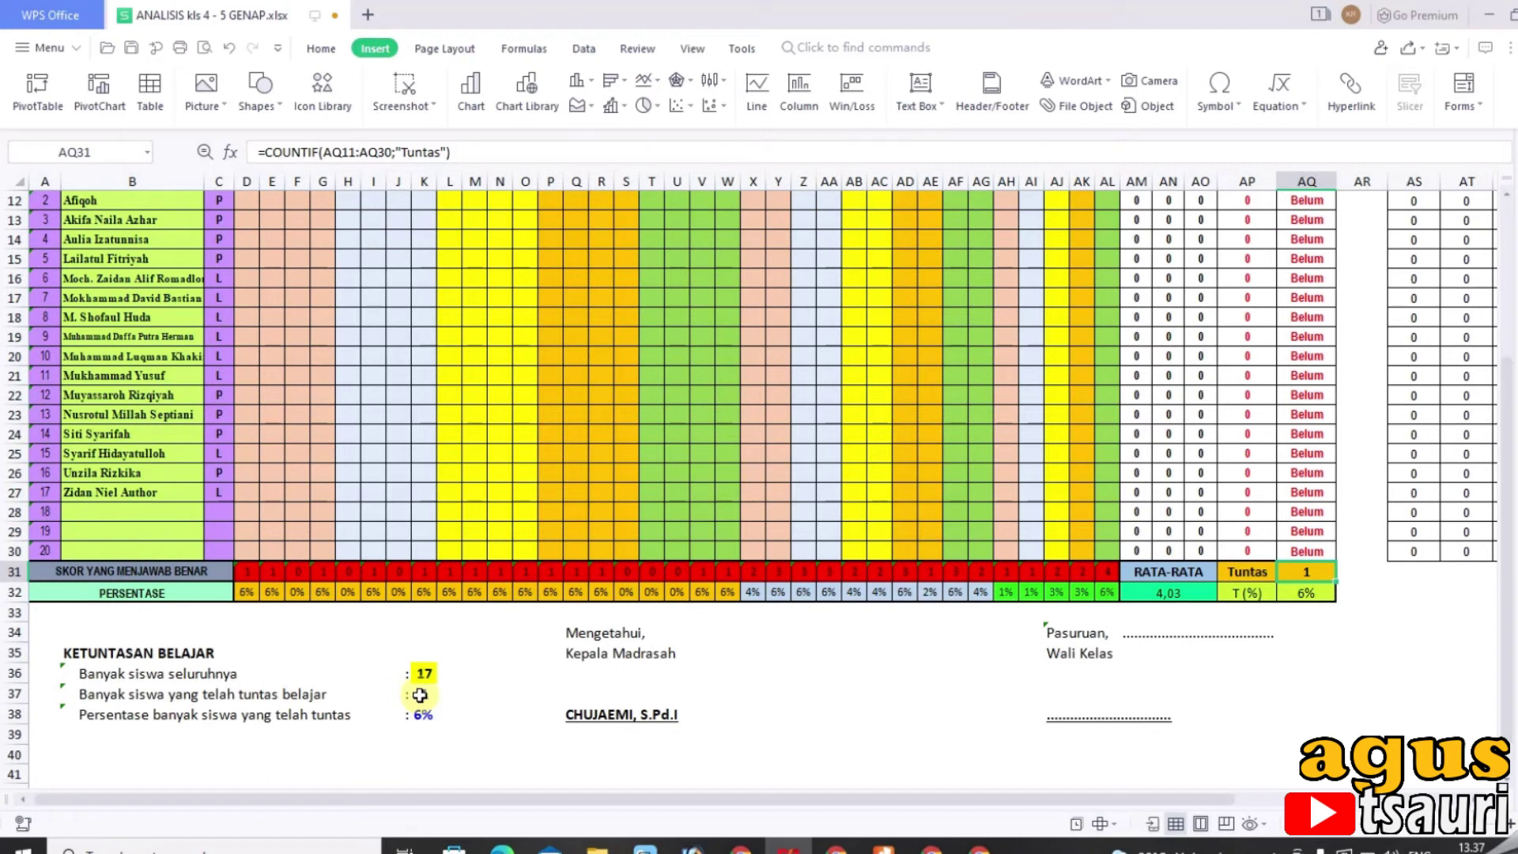
{"action": "left_click", "coordinate": [419, 695]}
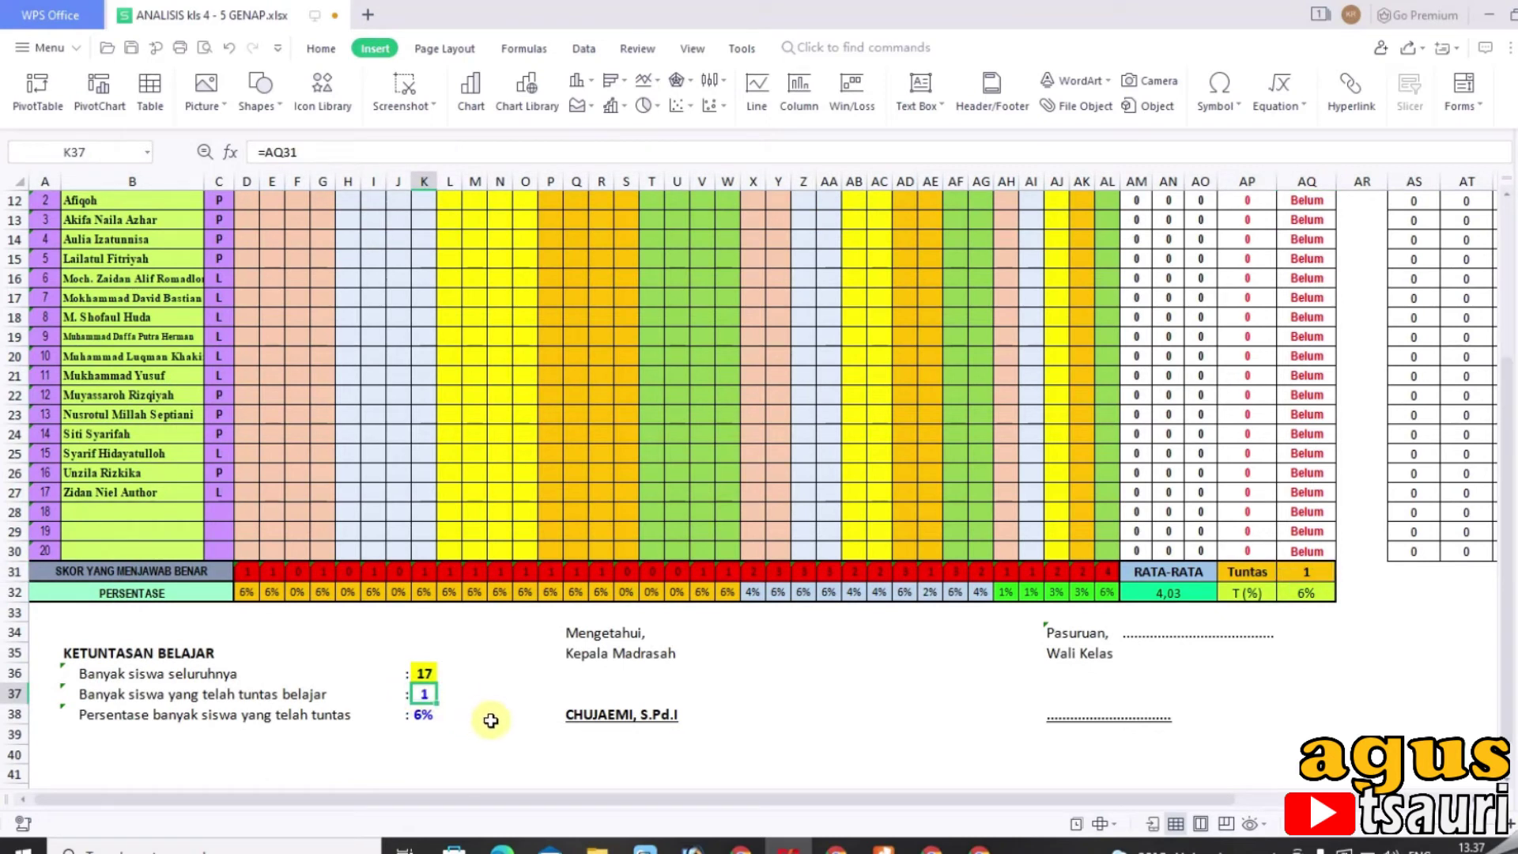
{"action": "left_click", "coordinate": [425, 716]}
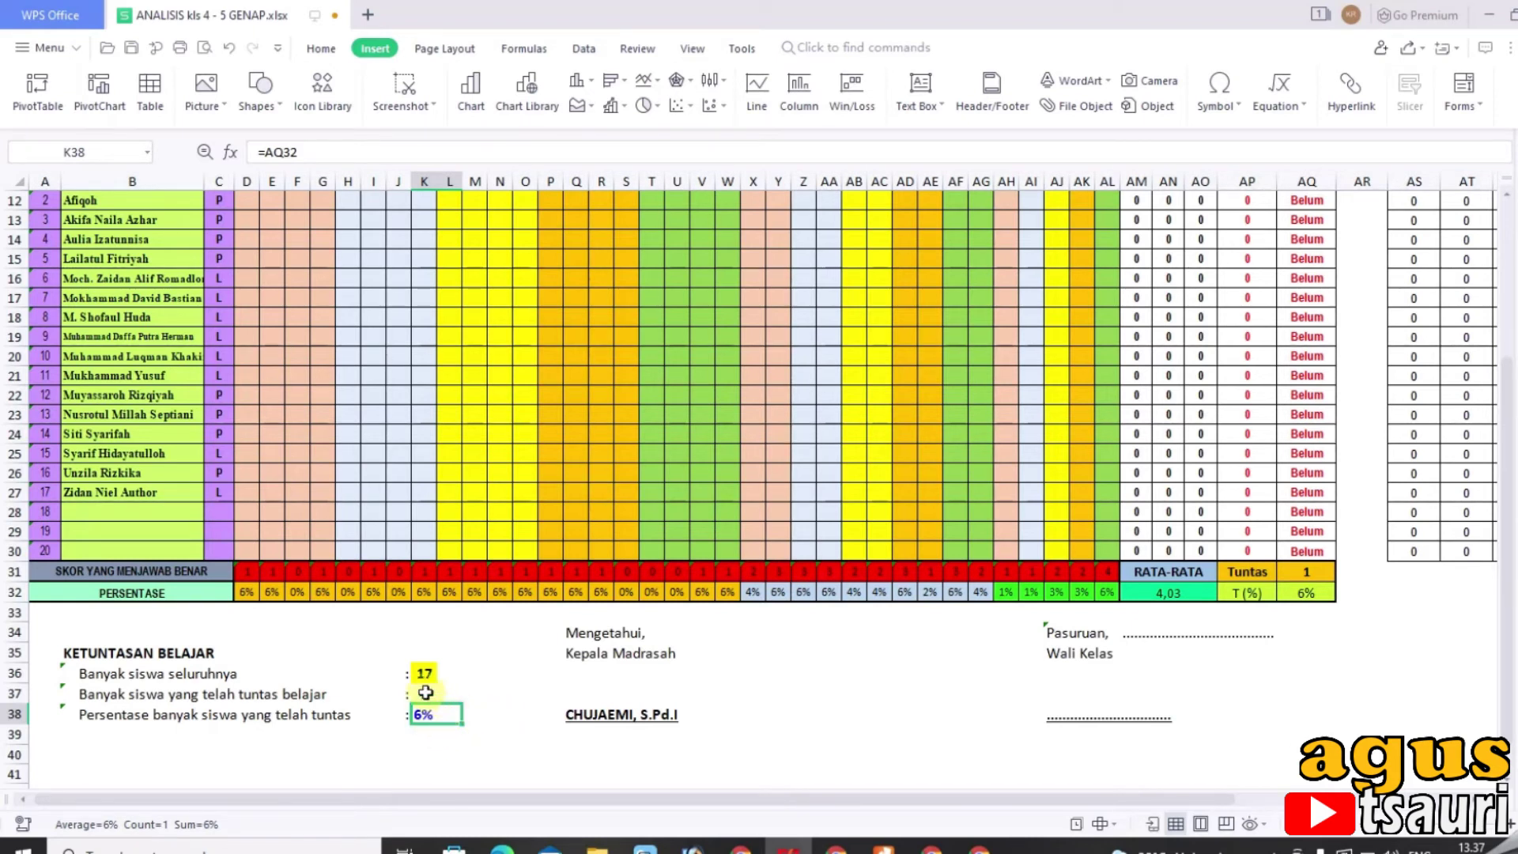
{"action": "left_click", "coordinate": [475, 673]}
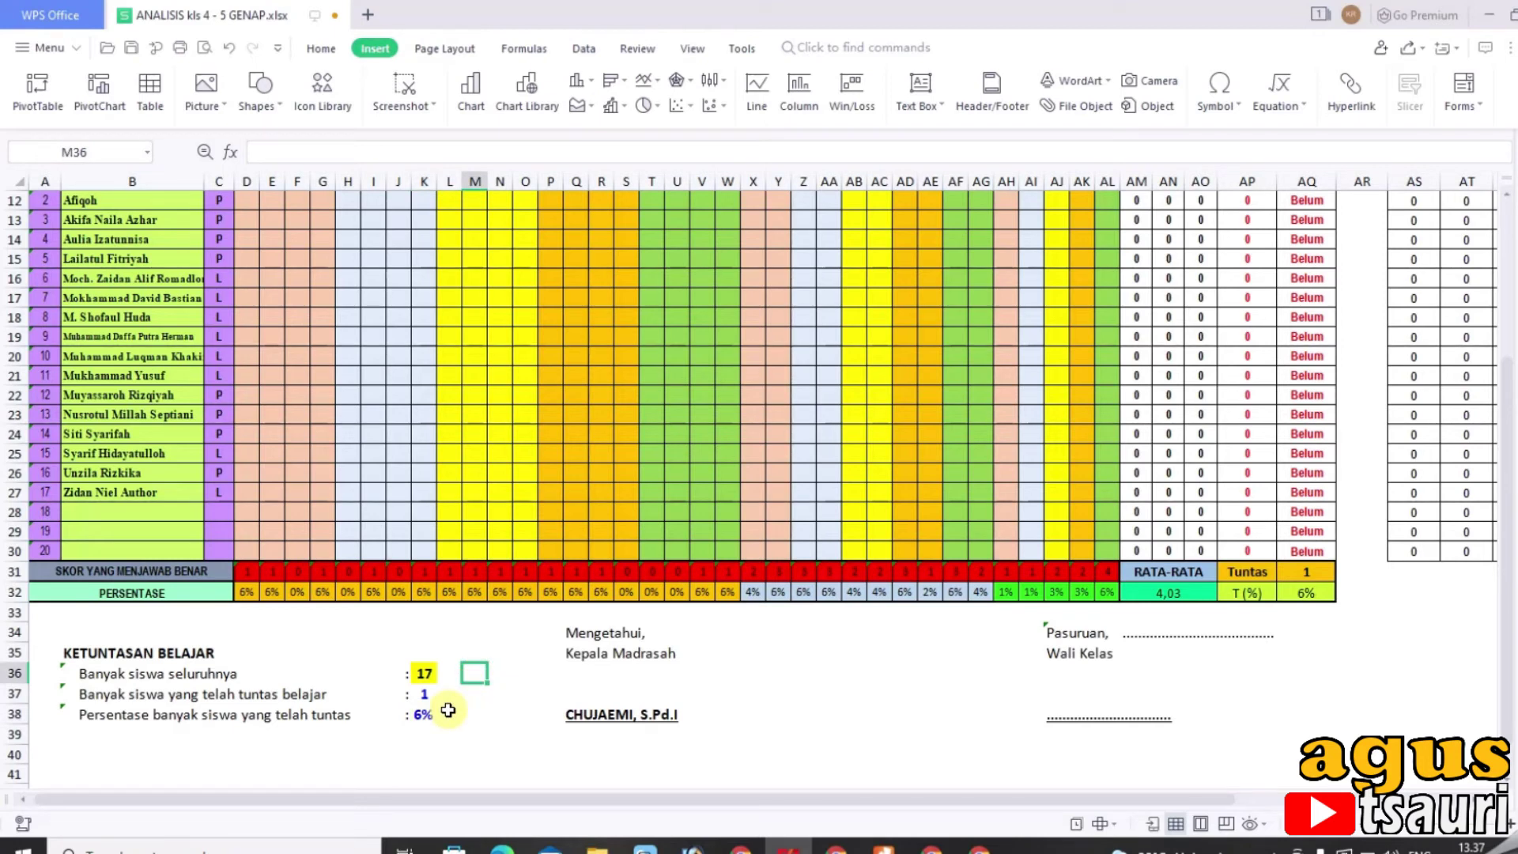
- Return to the APLIKASI ANALISIS NILAI menu sheet via the blue arrow hyperlink
{"action": "scroll", "coordinate": [448, 710], "scroll_direction": "down", "scroll_amount": 2}
{"action": "scroll", "coordinate": [316, 715], "scroll_direction": "up", "scroll_amount": 2}
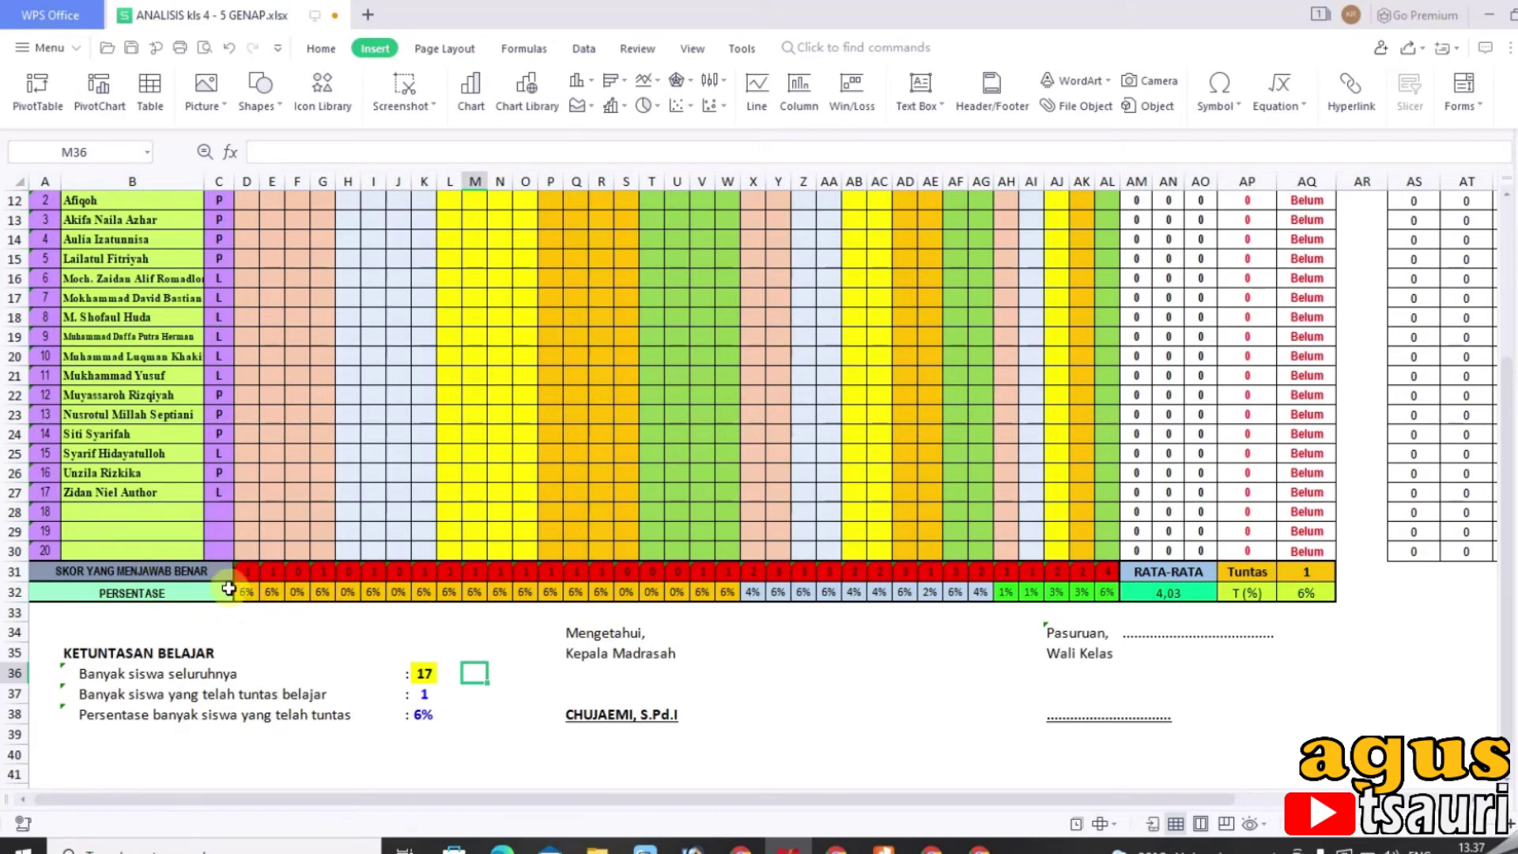
{"action": "scroll", "coordinate": [268, 573], "scroll_direction": "up", "scroll_amount": 3}
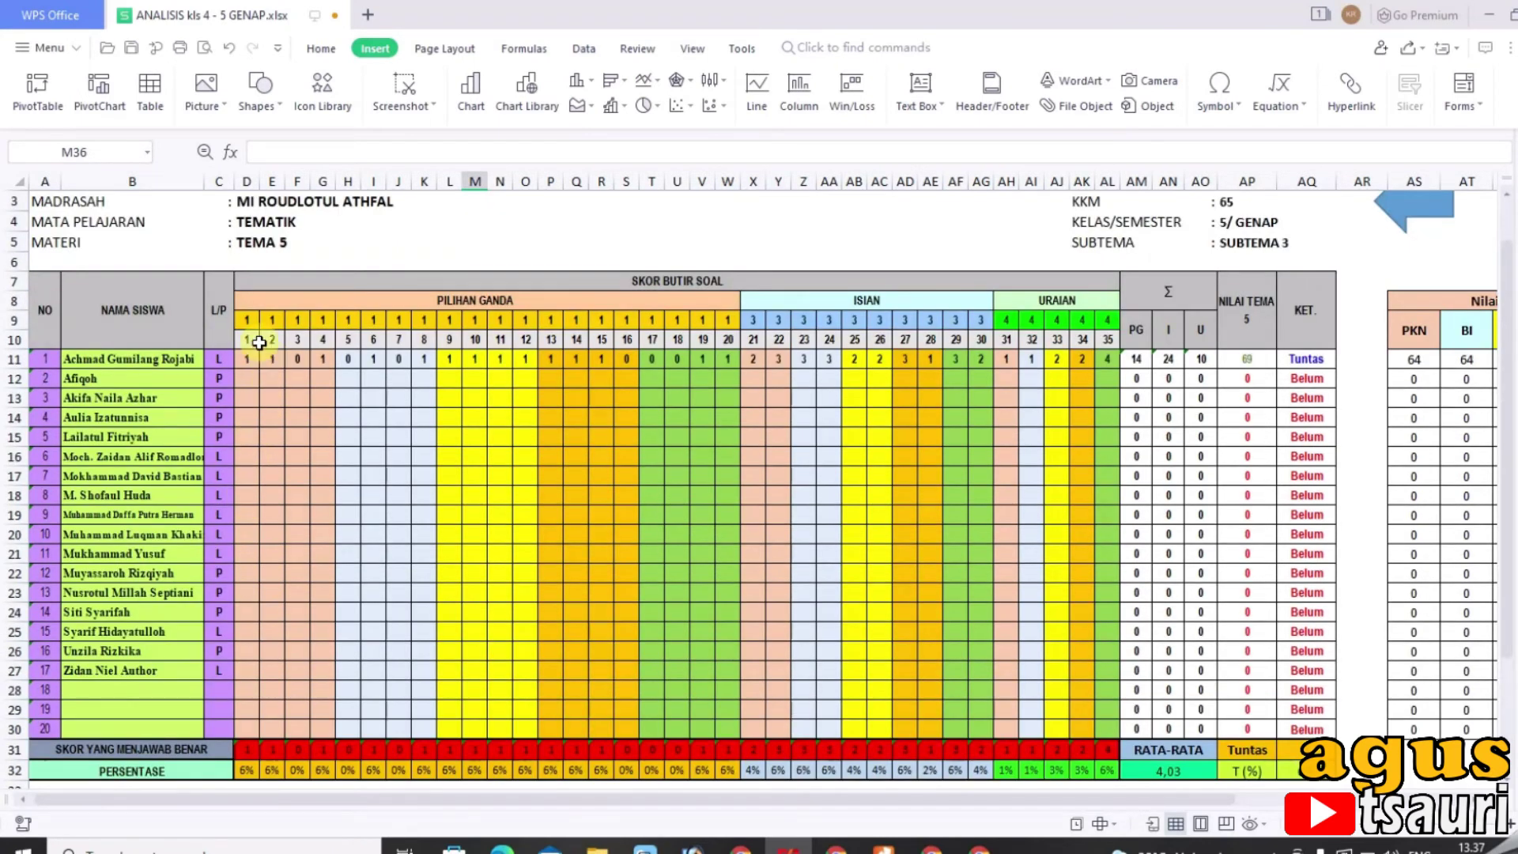
{"action": "scroll", "coordinate": [425, 554], "scroll_direction": "down", "scroll_amount": 2}
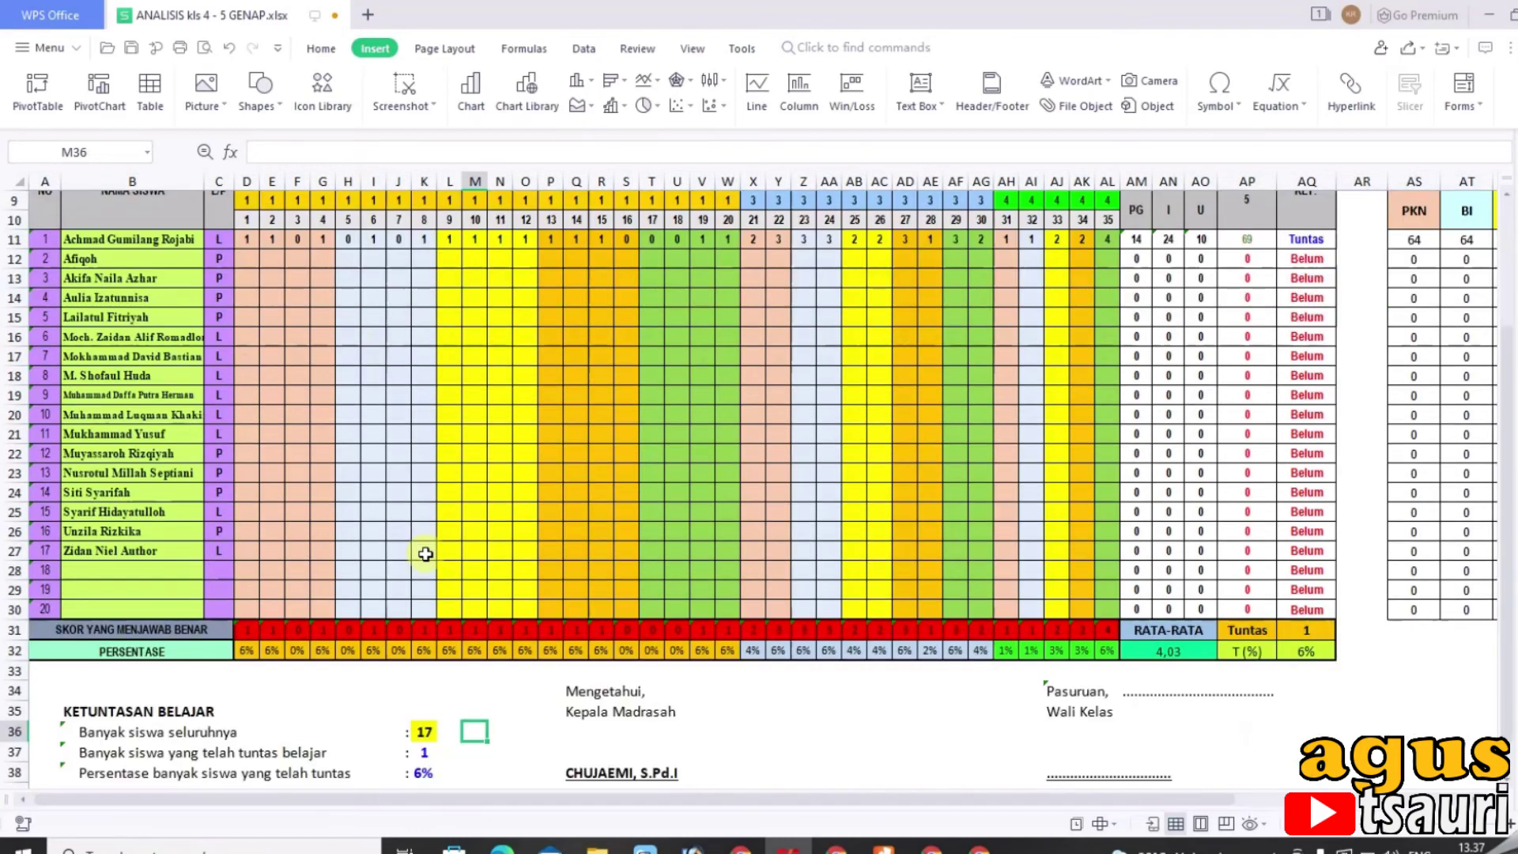
{"action": "scroll", "coordinate": [425, 554], "scroll_direction": "down", "scroll_amount": 2}
{"action": "scroll", "coordinate": [426, 554], "scroll_direction": "down", "scroll_amount": 4}
{"action": "scroll", "coordinate": [425, 555], "scroll_direction": "up", "scroll_amount": 3}
{"action": "scroll", "coordinate": [426, 553], "scroll_direction": "up", "scroll_amount": 5}
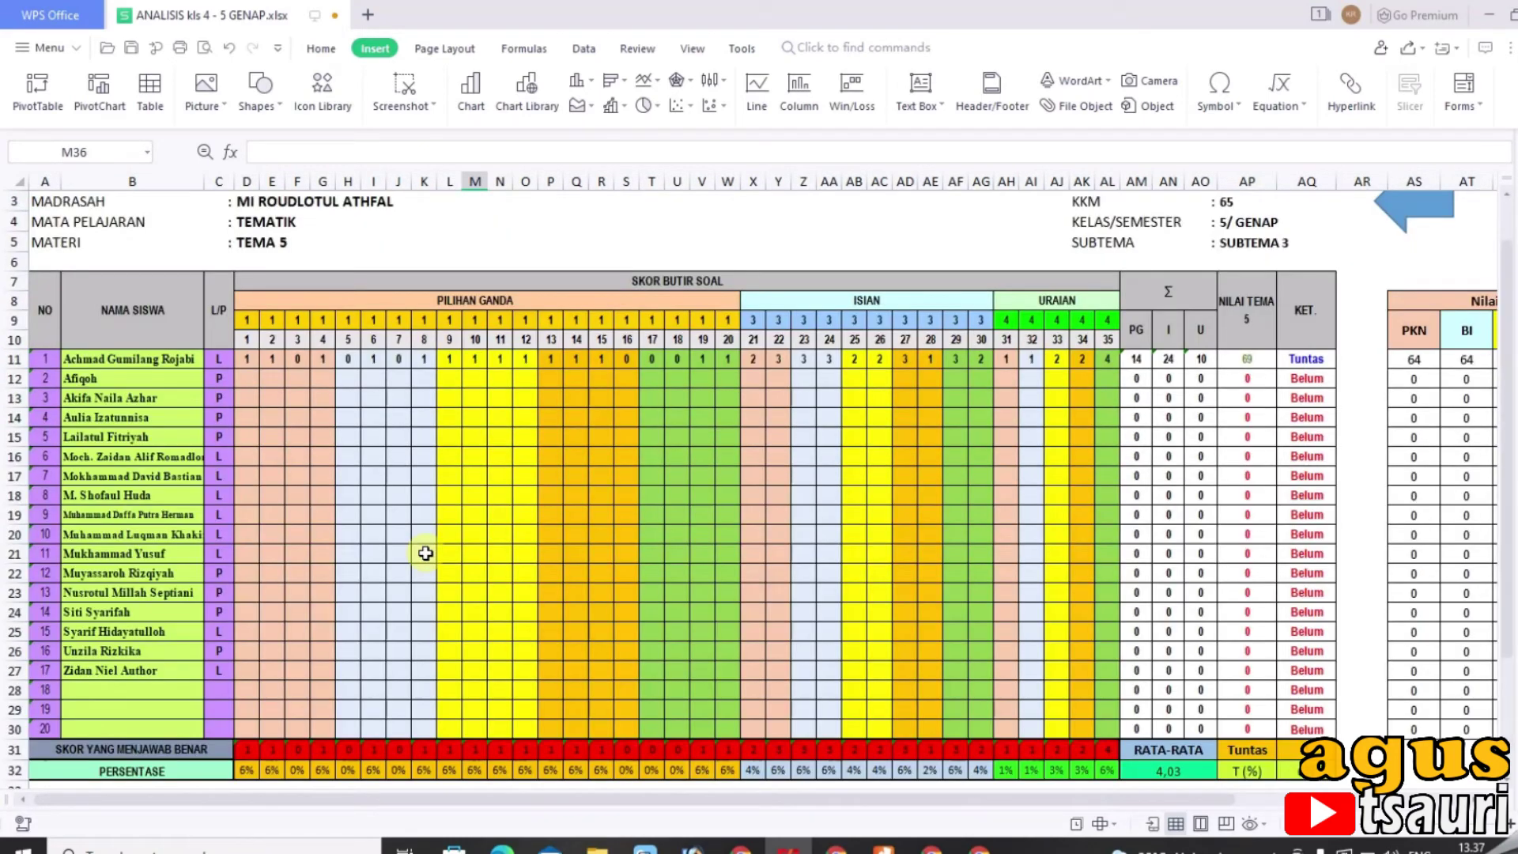
{"action": "scroll", "coordinate": [425, 553], "scroll_direction": "up", "scroll_amount": 1}
{"action": "left_click", "coordinate": [1405, 259]}
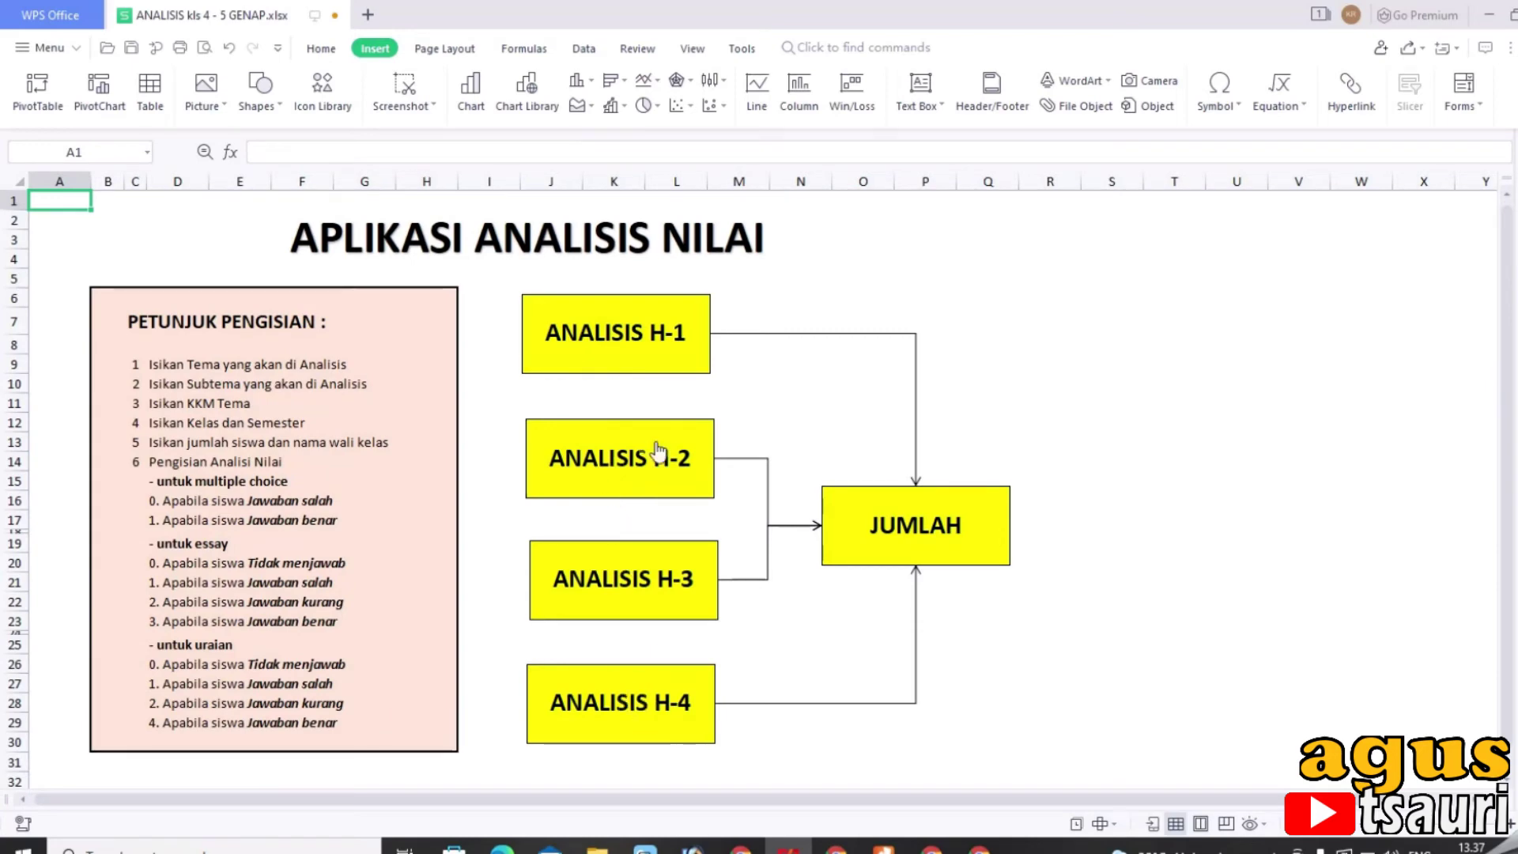
{"action": "left_click", "coordinate": [892, 524]}
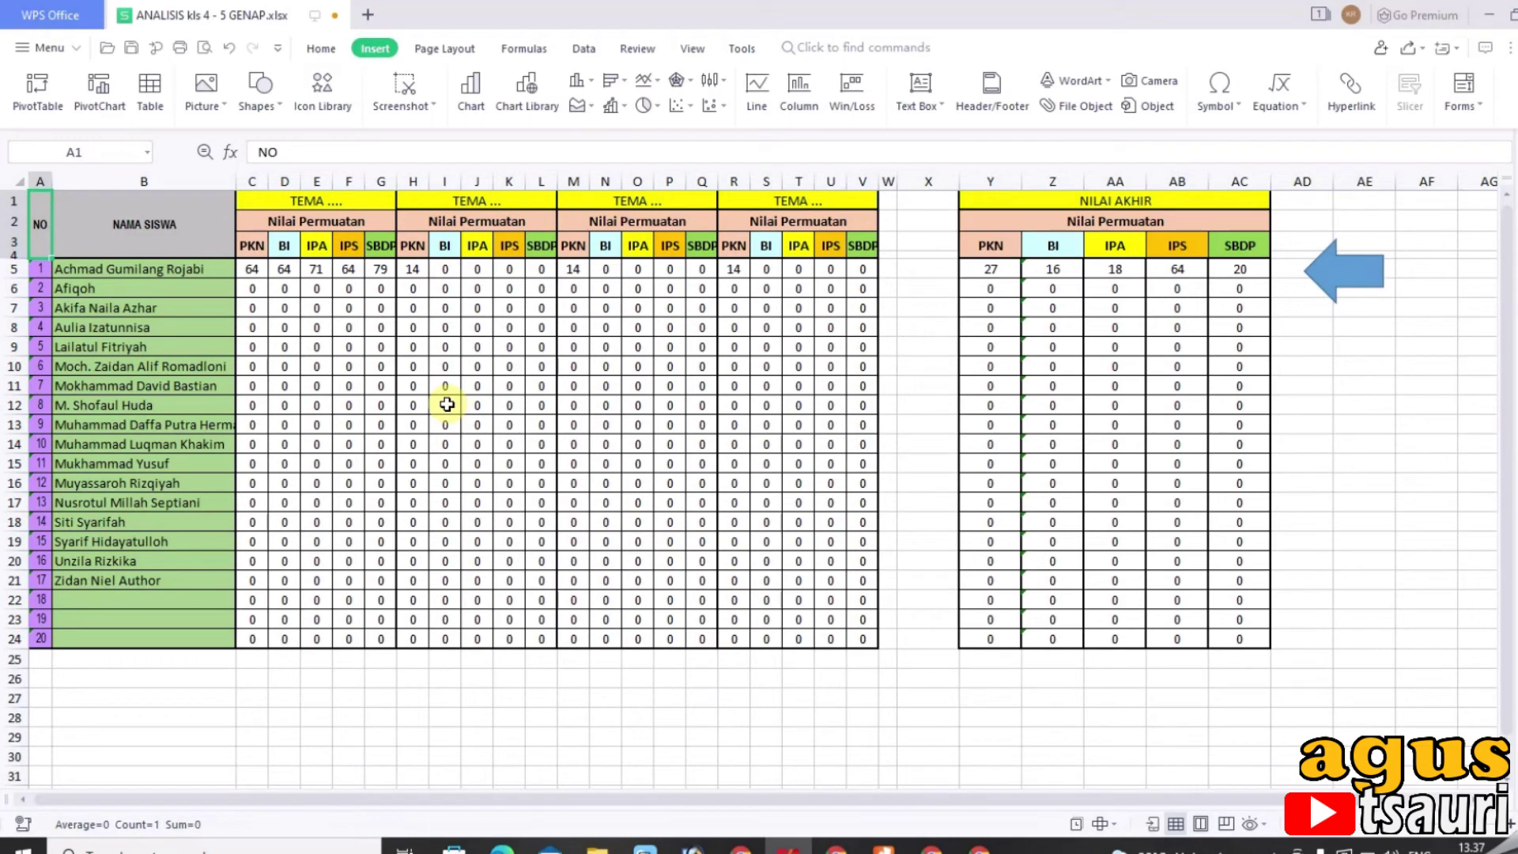
{"action": "left_click", "coordinate": [263, 272]}
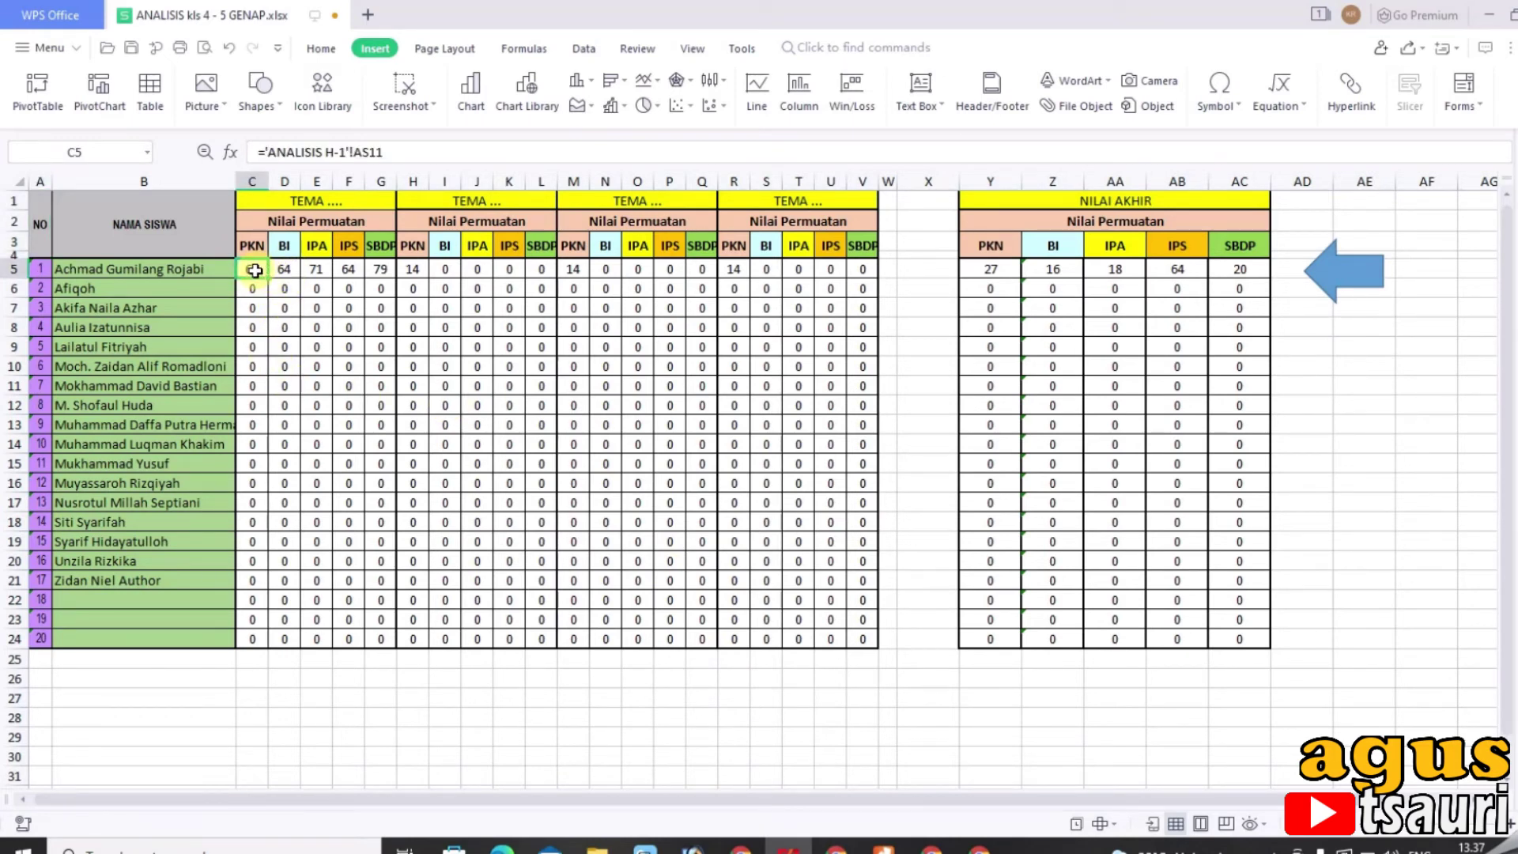
{"action": "left_click_drag", "start_coordinate": [266, 271], "coordinate": [391, 269]}
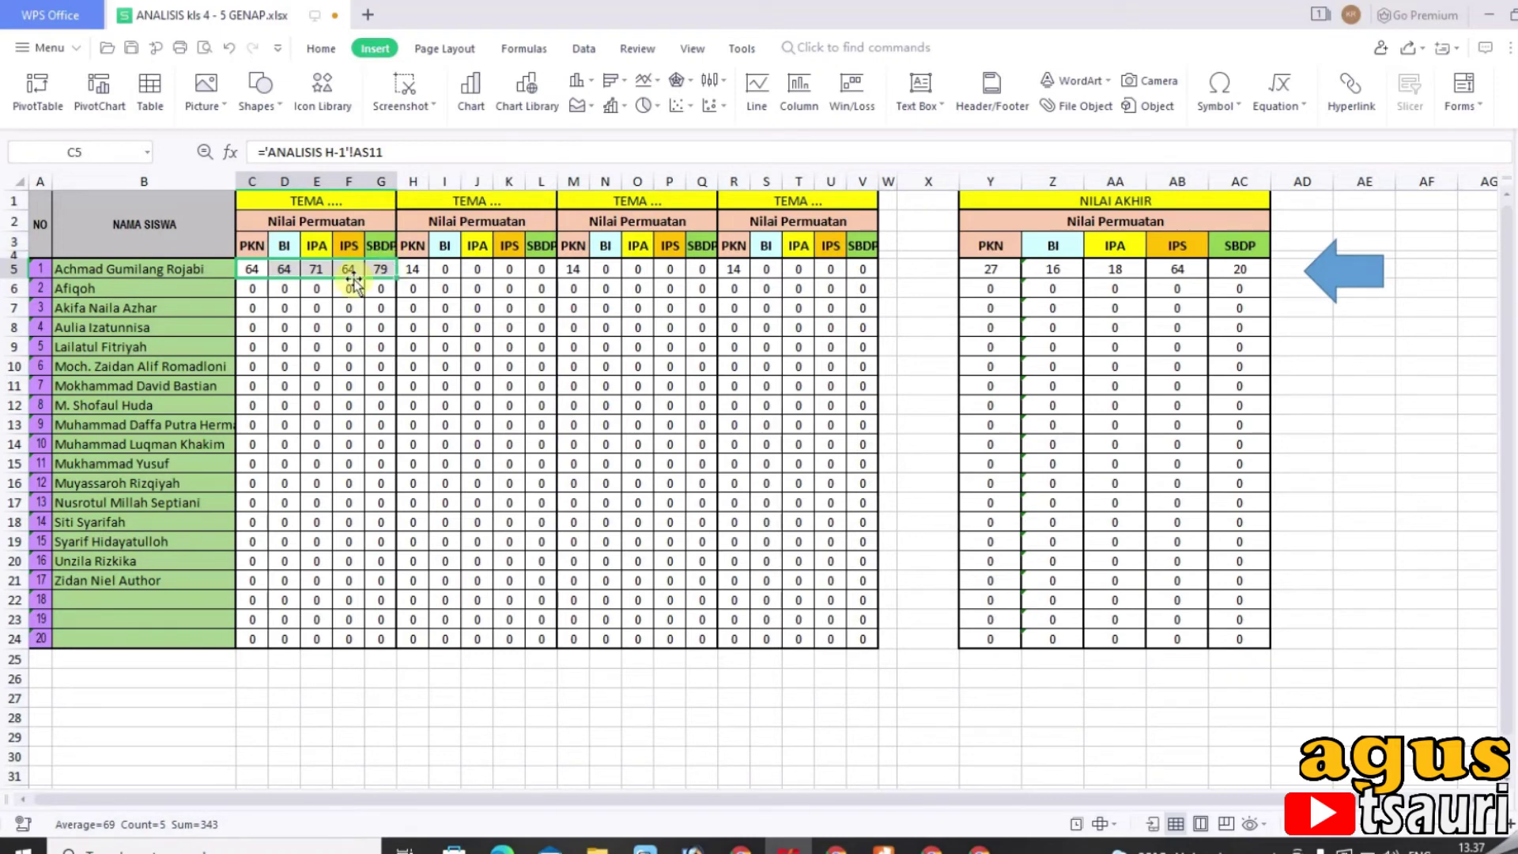
{"action": "left_click", "coordinate": [343, 205]}
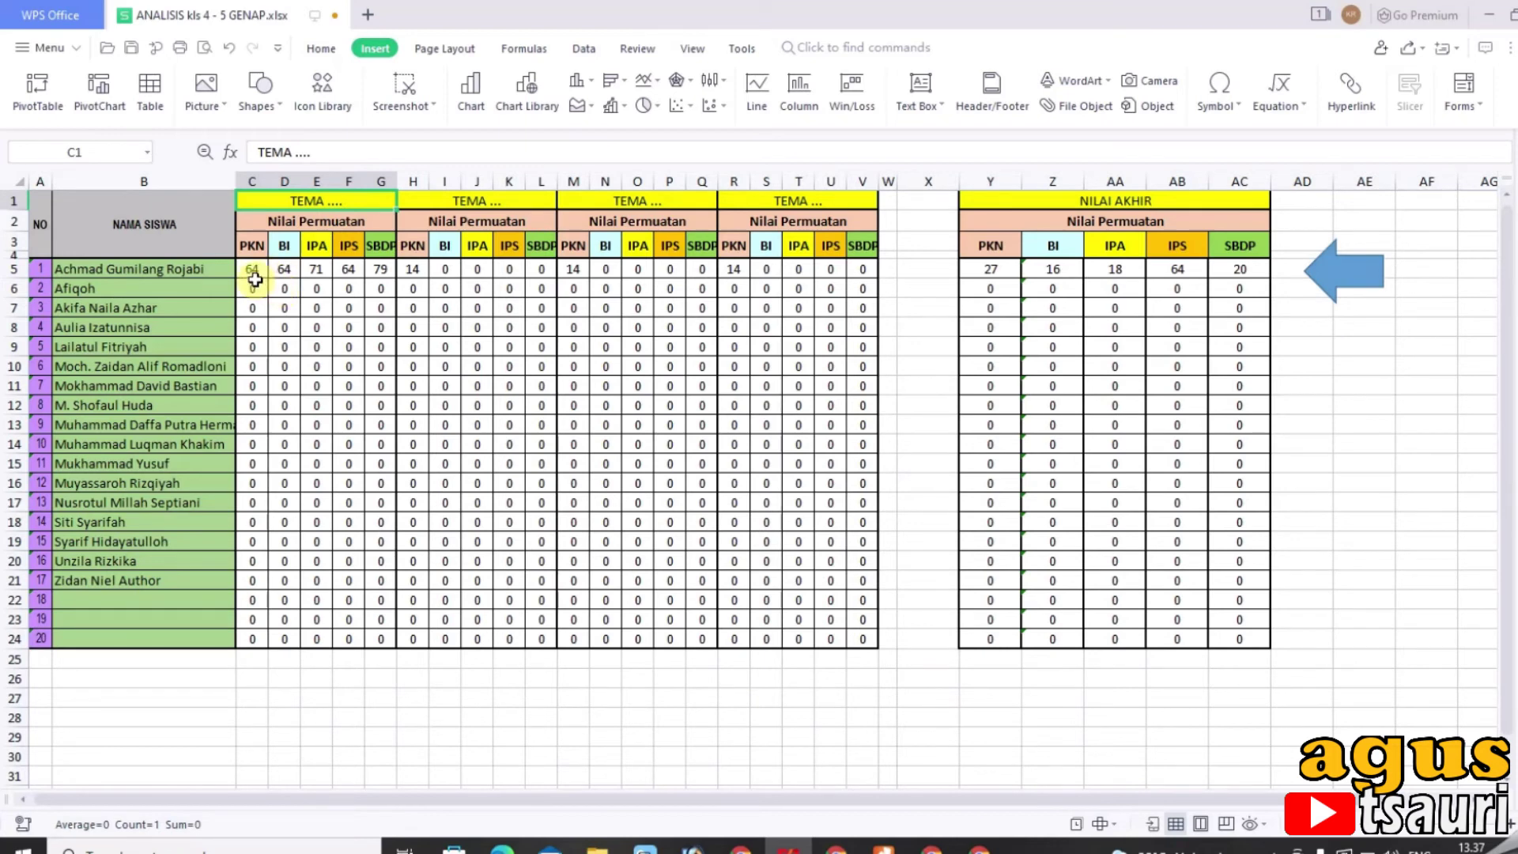
{"action": "left_click_drag", "start_coordinate": [251, 269], "coordinate": [386, 271]}
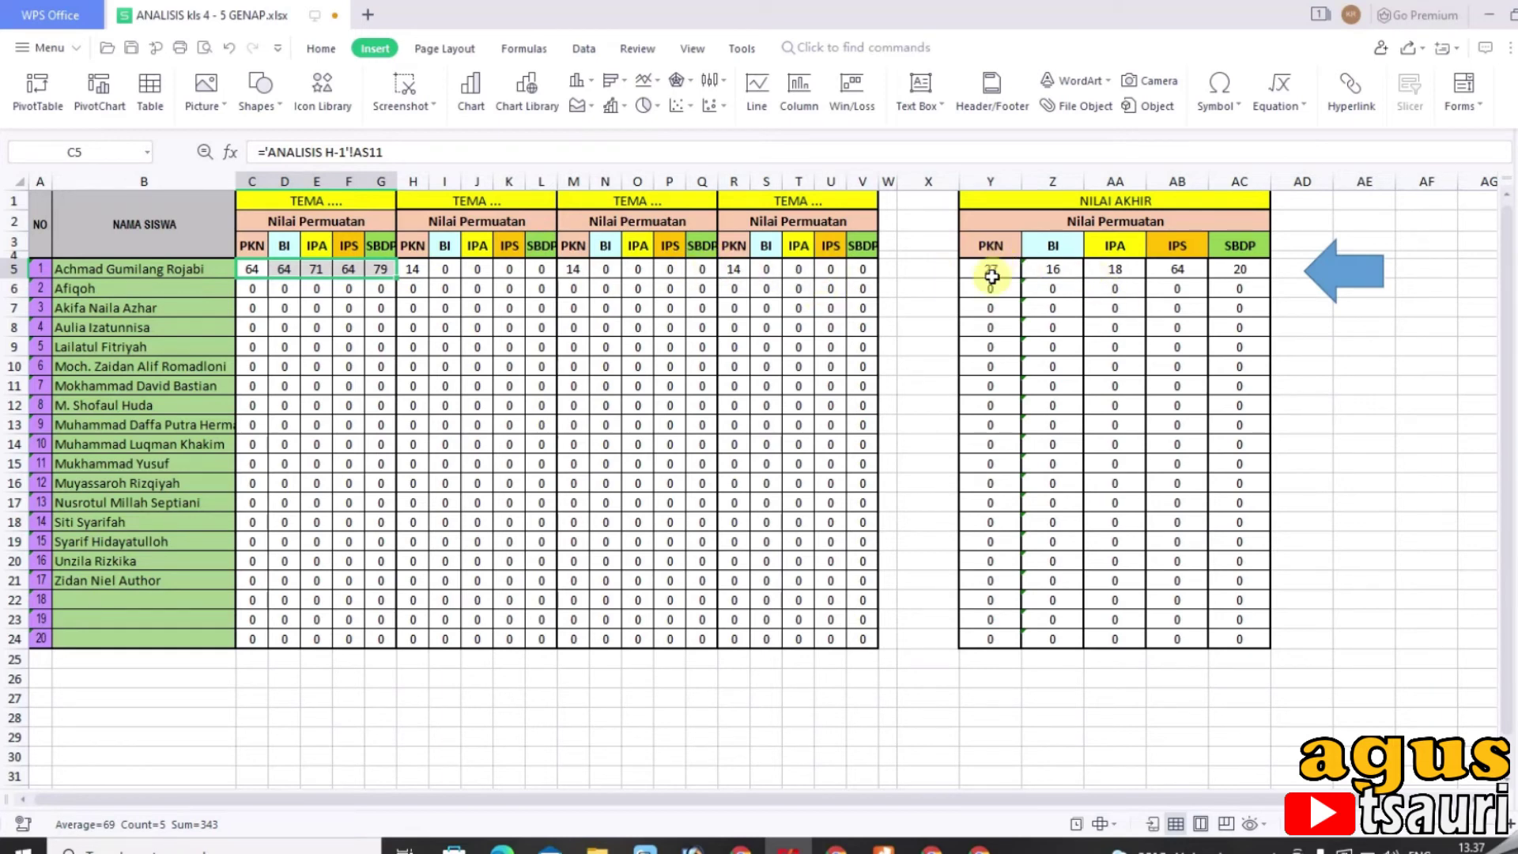
{"action": "left_click", "coordinate": [991, 272]}
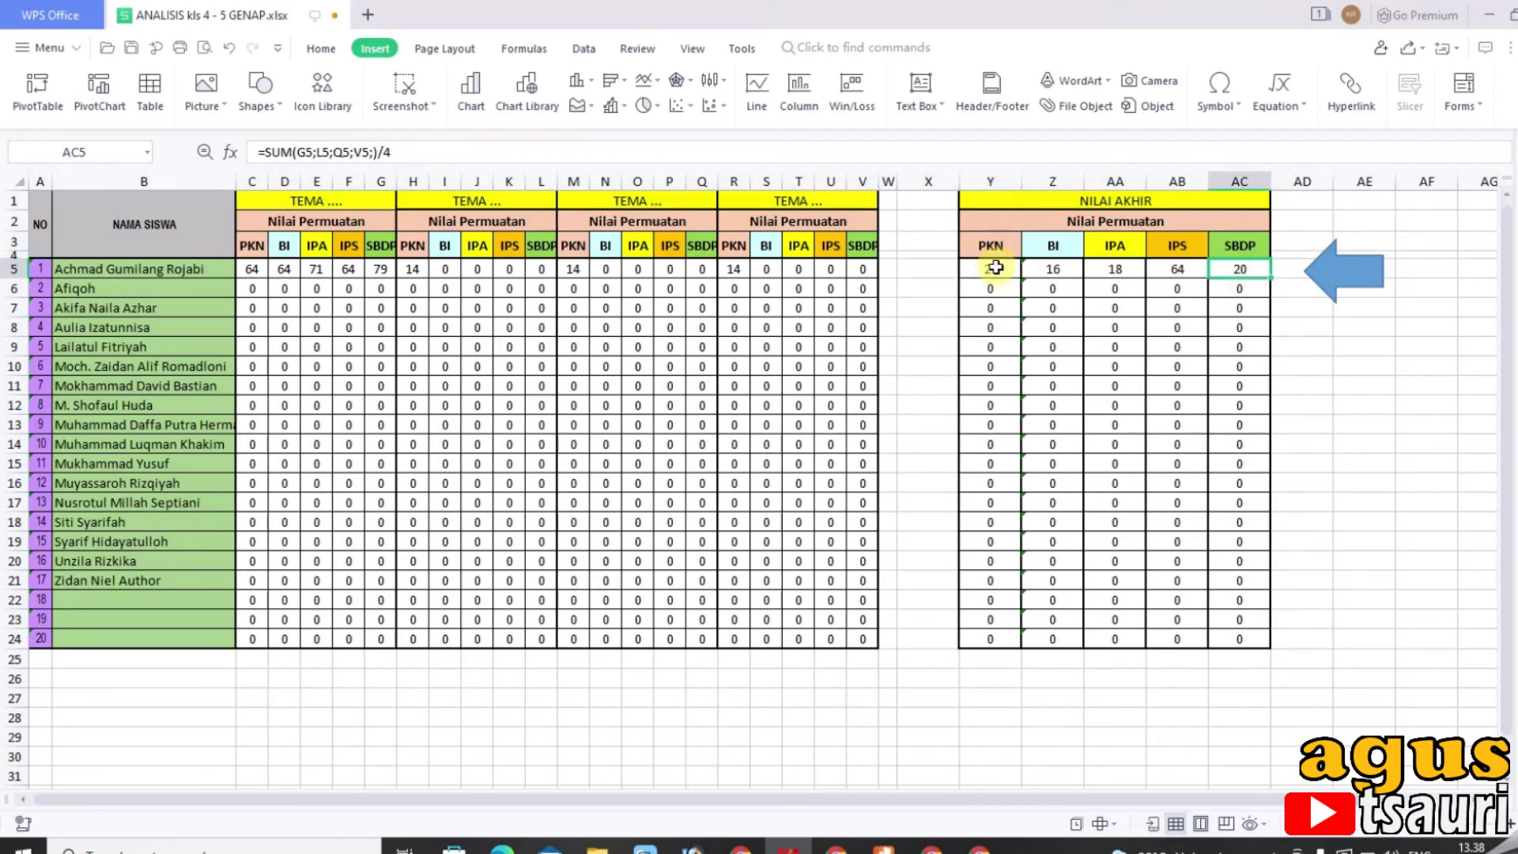
{"action": "left_click_drag", "start_coordinate": [990, 268], "coordinate": [1218, 267]}
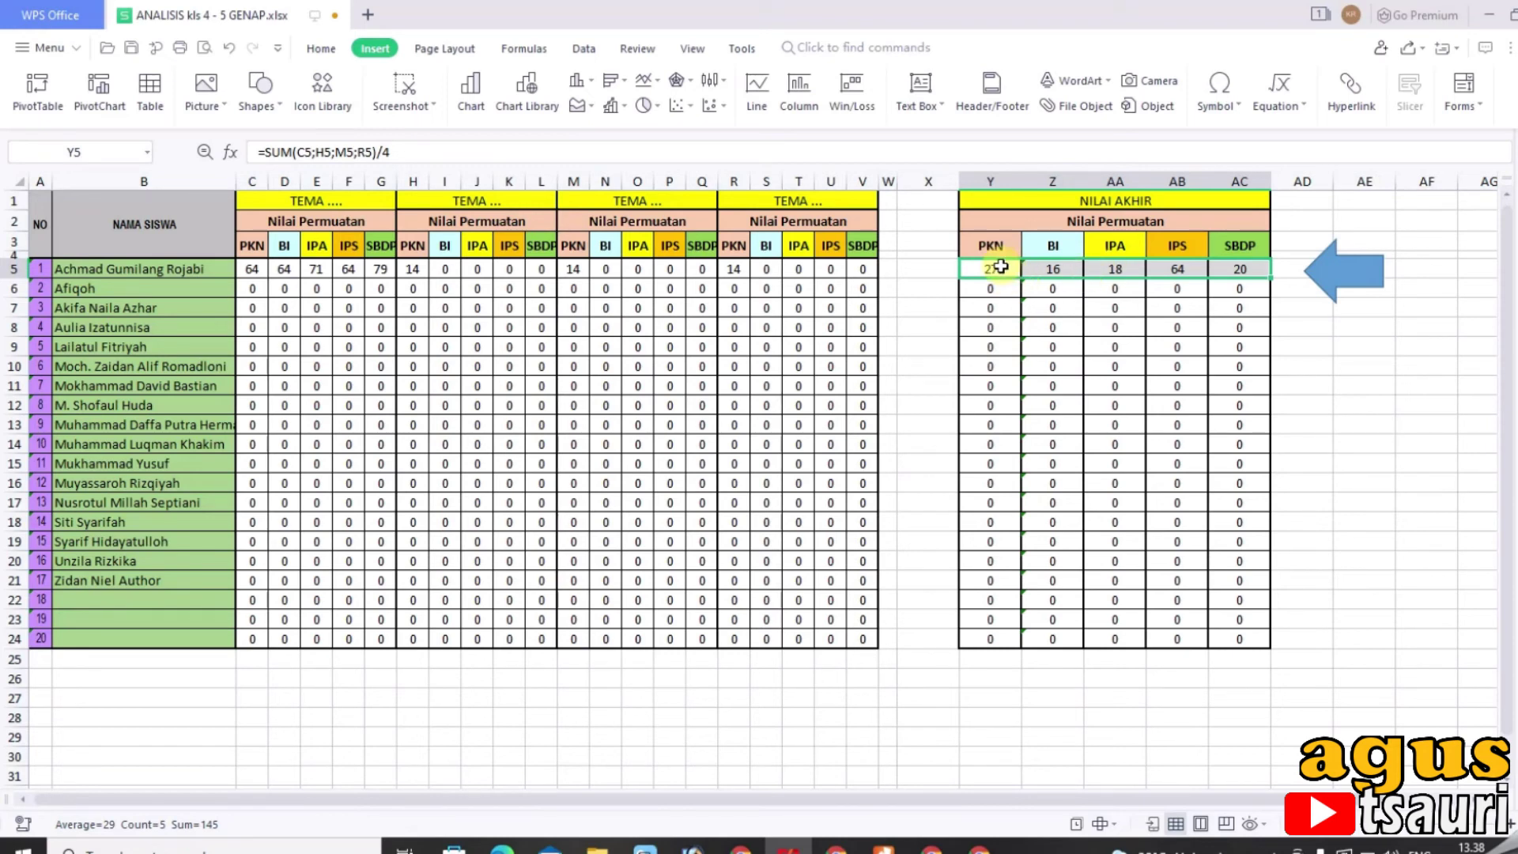
{"action": "left_click", "coordinate": [983, 310]}
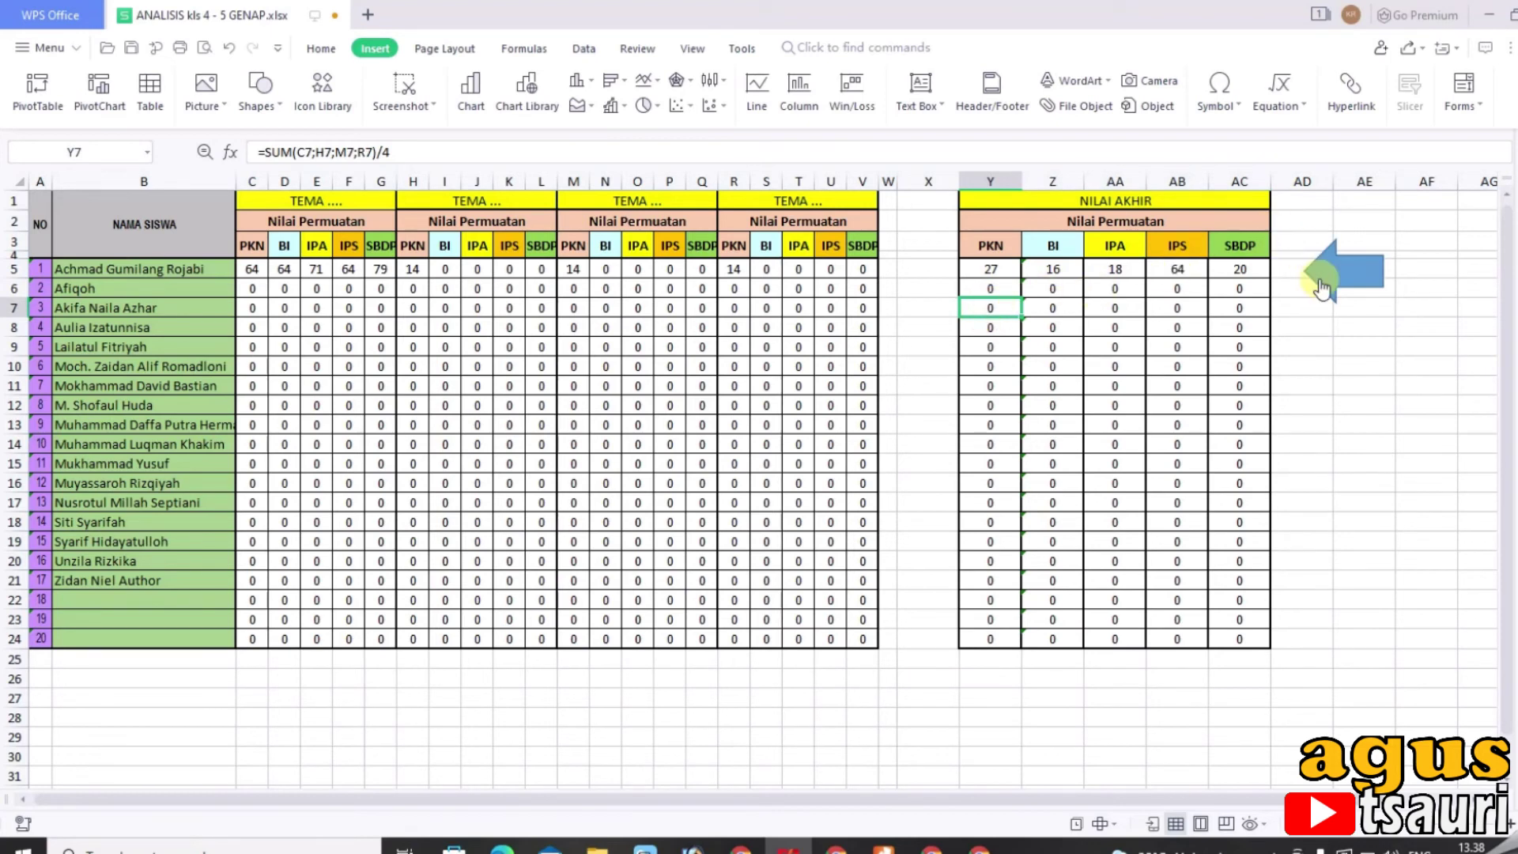
{"action": "left_click", "coordinate": [1322, 278]}
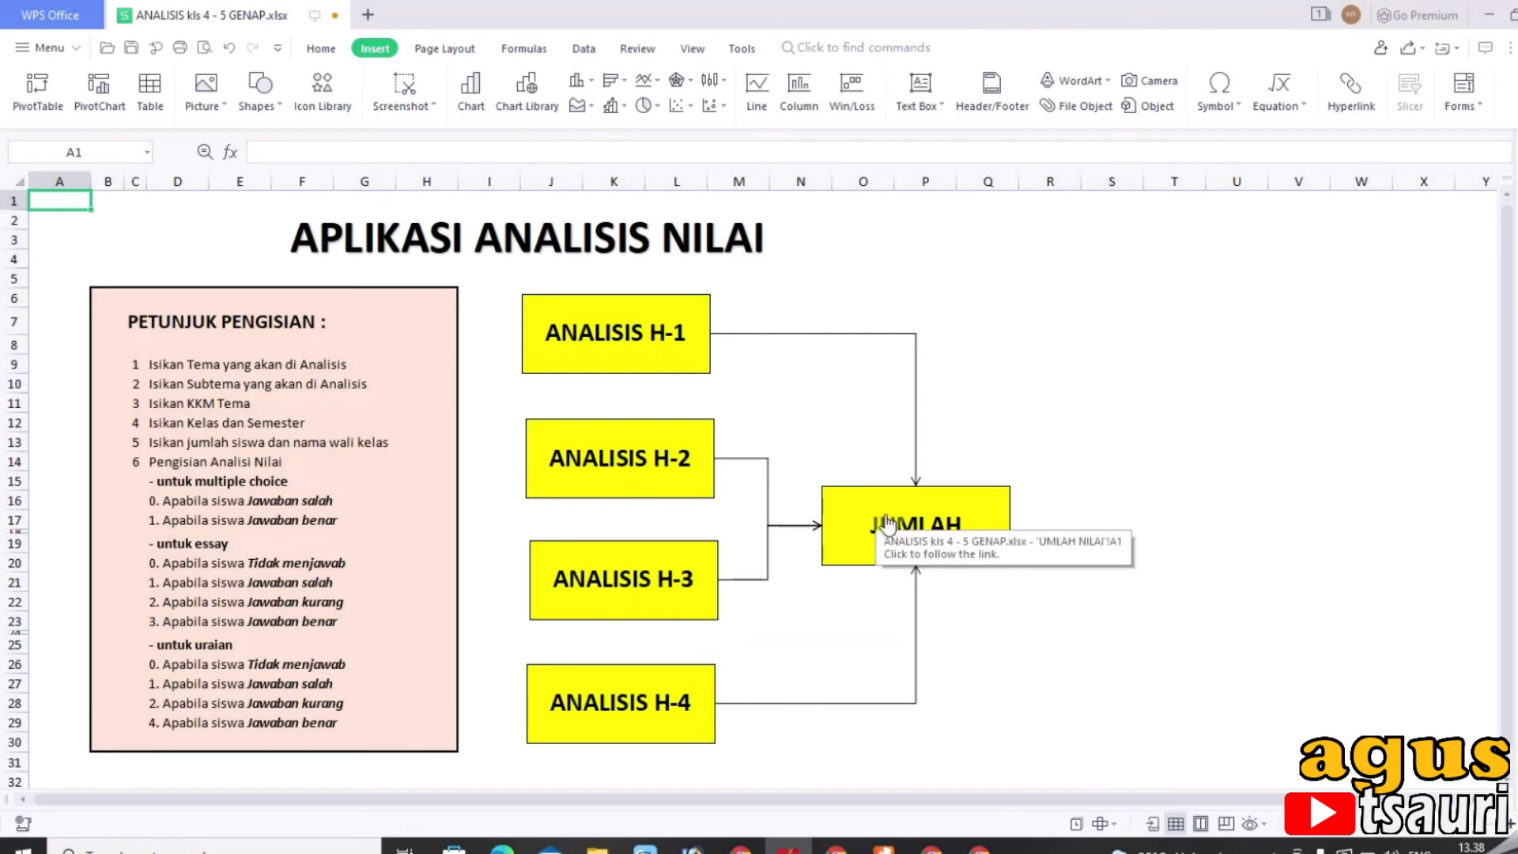
- Open the JUMLAH sheet and review the first two students' final grades in Y5:AC6
{"action": "left_click", "coordinate": [886, 515]}
{"action": "mouse_move", "coordinate": [988, 272]}
{"action": "left_mouse_down"}
{"action": "mouse_move", "coordinate": [1145, 312]}
{"action": "mouse_move", "coordinate": [1219, 273]}
{"action": "left_mouse_up"}
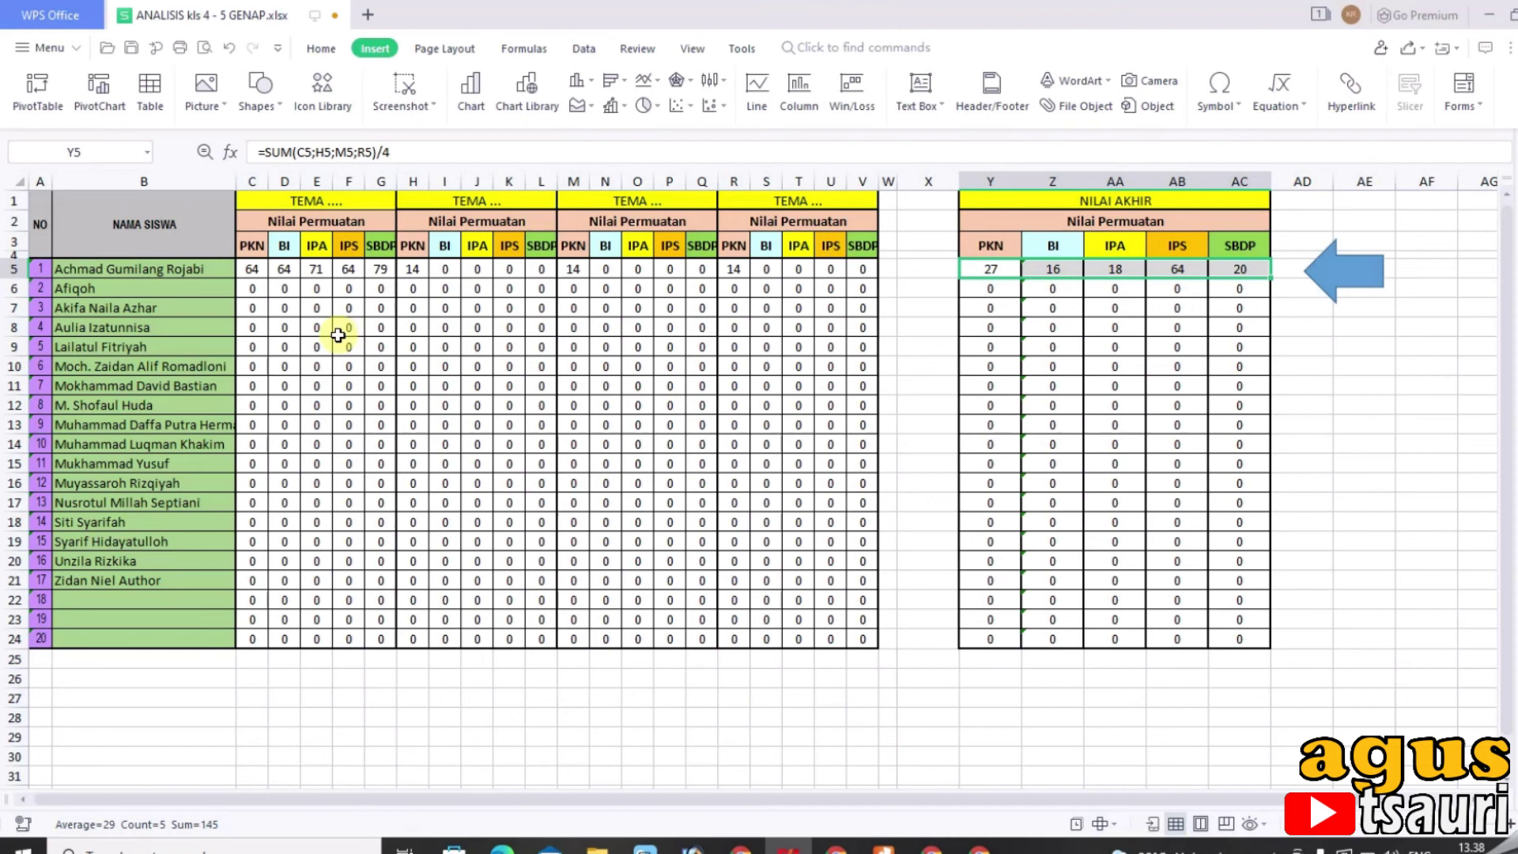
{"action": "left_click", "coordinate": [907, 302]}
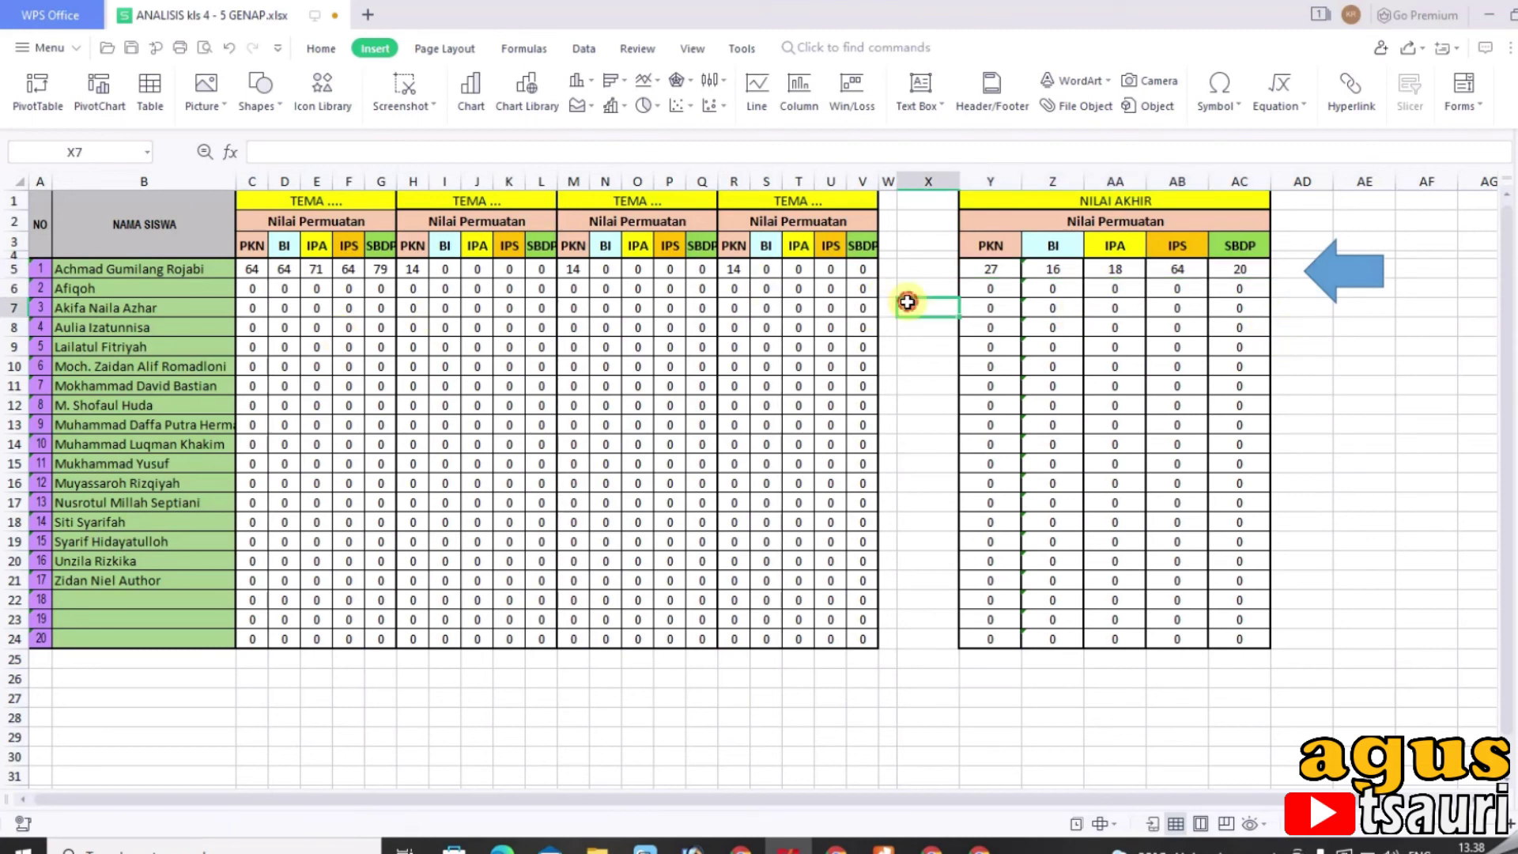